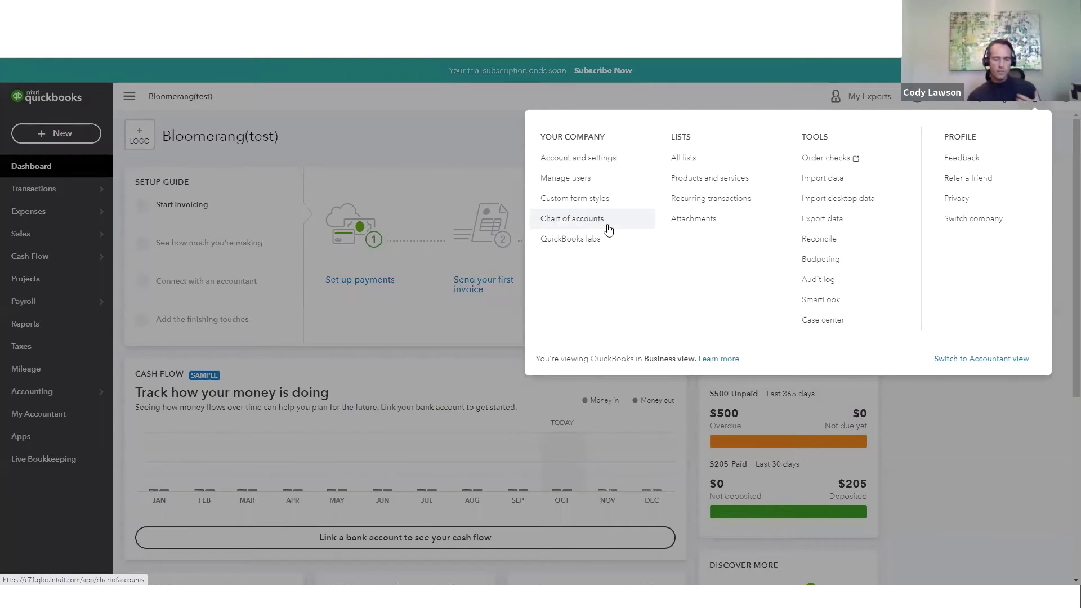
- Open the chart of accounts and review the listed asset, equity, income and expense accounts with their detail types
{"action": "left_click", "coordinate": [609, 229]}
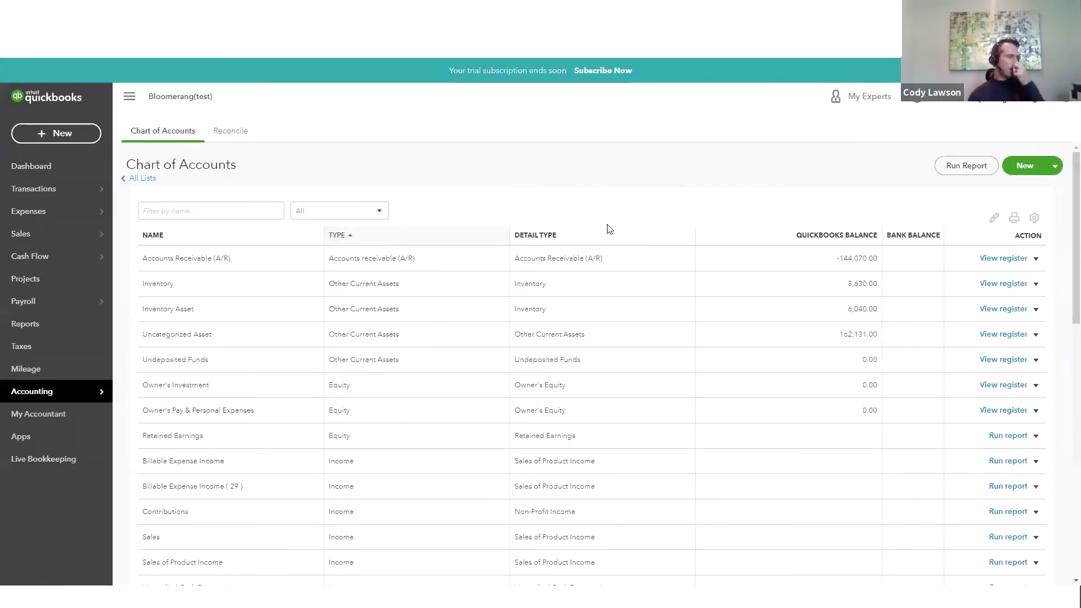
{"action": "scroll", "coordinate": [707, 394], "scroll_direction": "down", "scroll_amount": 1}
{"action": "scroll", "coordinate": [709, 420], "scroll_direction": "down", "scroll_amount": 5}
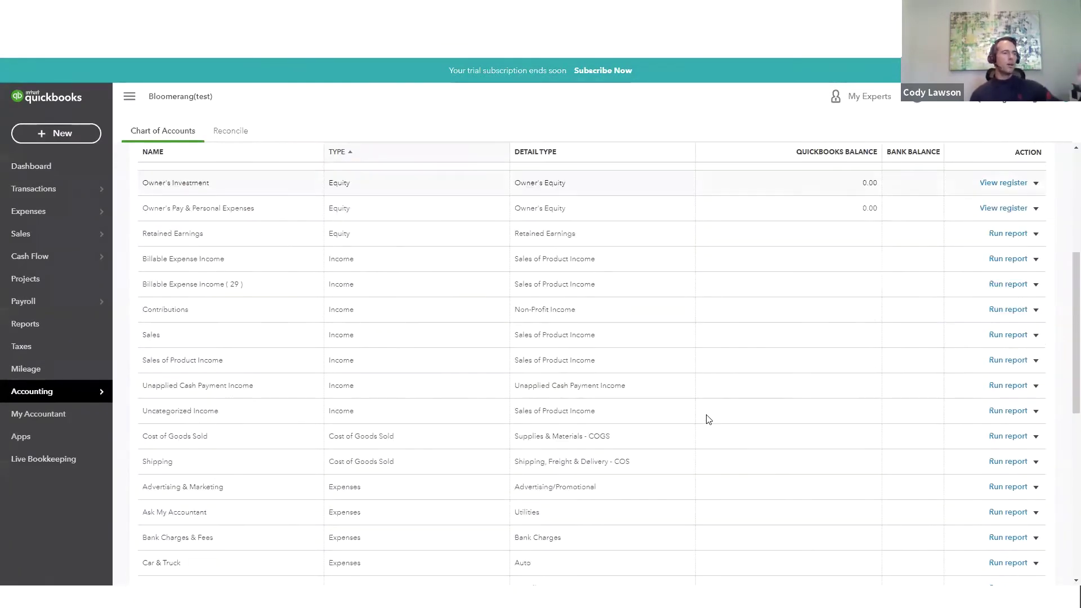
{"action": "scroll", "coordinate": [726, 420], "scroll_direction": "down", "scroll_amount": 2}
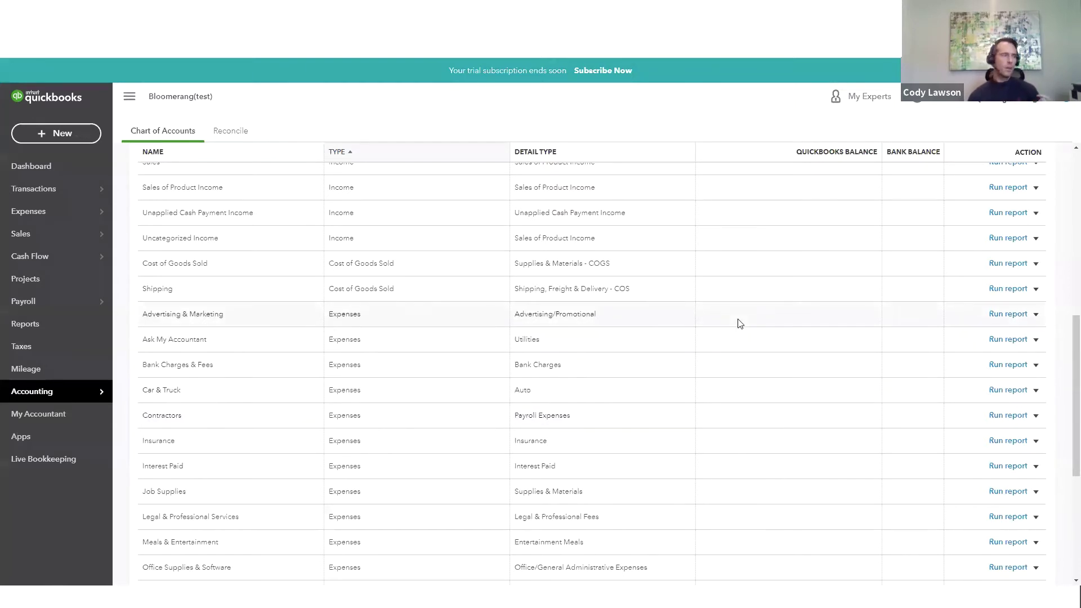
{"action": "scroll", "coordinate": [726, 378], "scroll_direction": "up", "scroll_amount": 3}
{"action": "scroll", "coordinate": [716, 375], "scroll_direction": "up", "scroll_amount": 4}
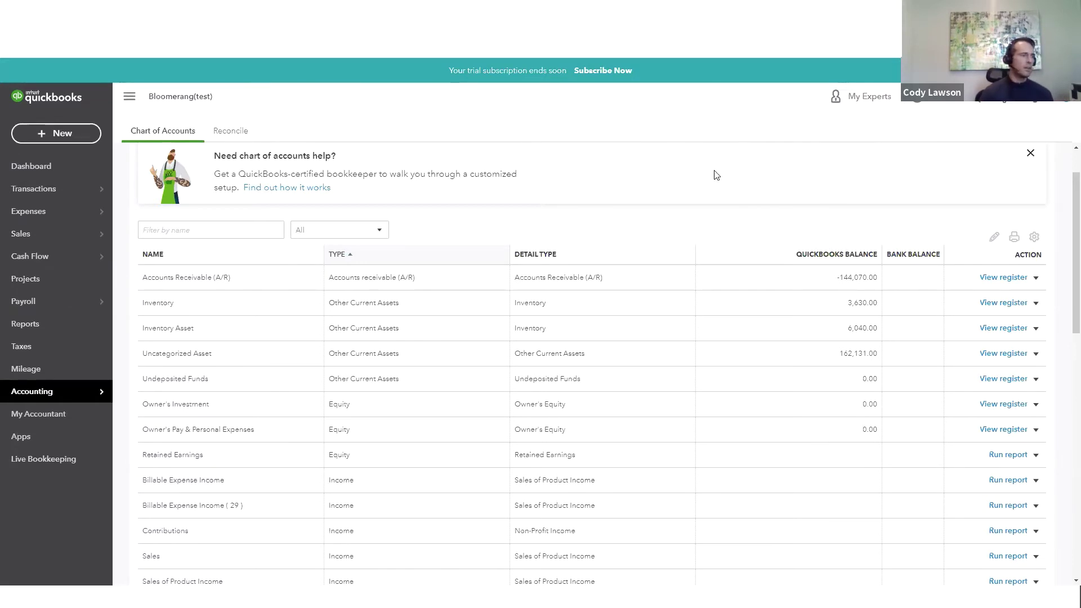
{"action": "scroll", "coordinate": [731, 418], "scroll_direction": "down", "scroll_amount": 2}
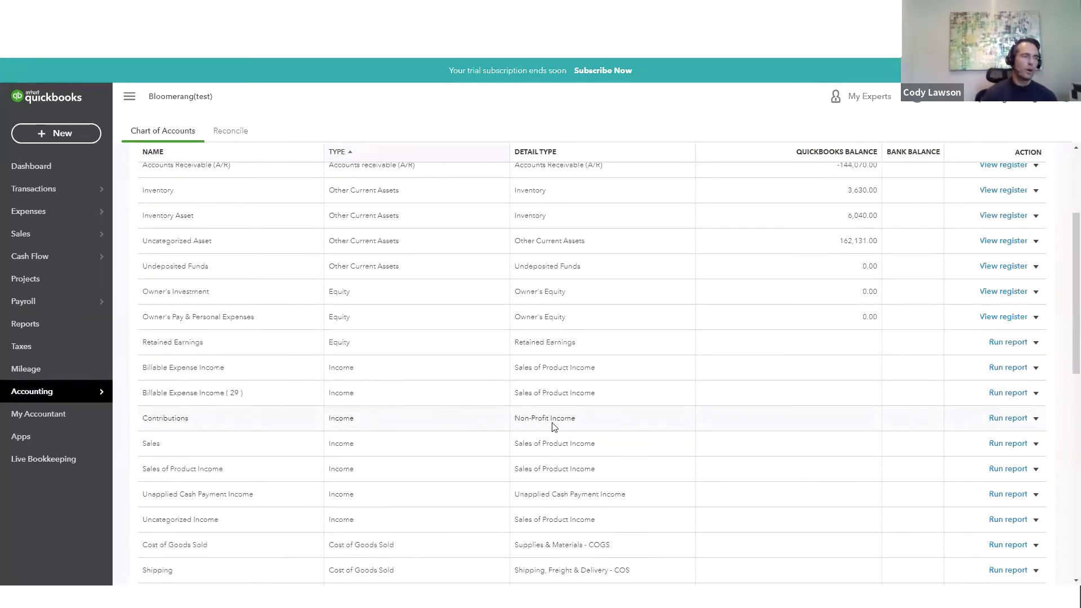
{"action": "scroll", "coordinate": [552, 431], "scroll_direction": "up", "scroll_amount": 3}
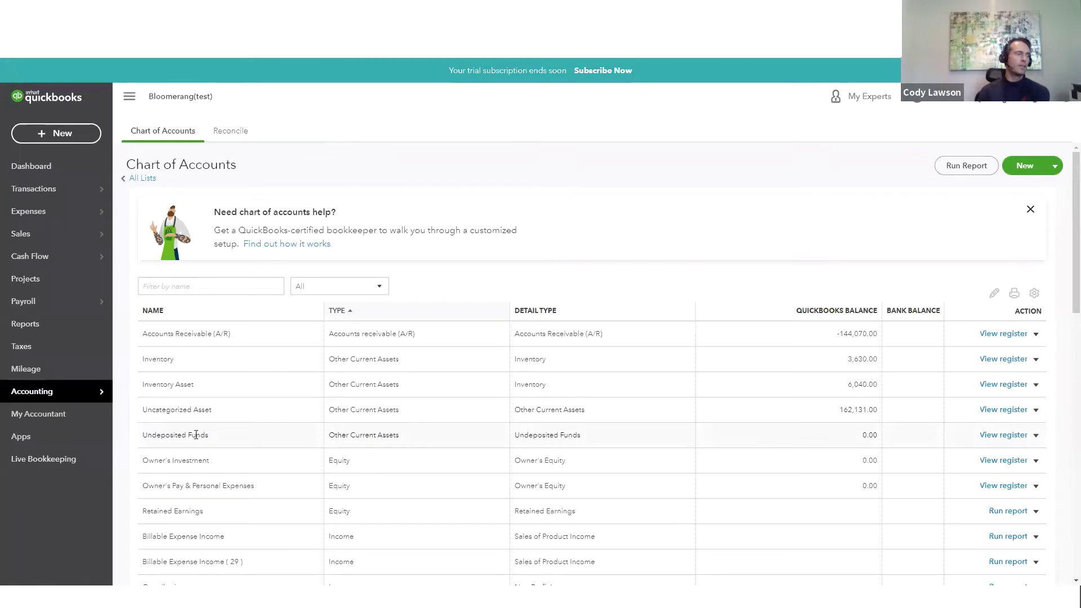
- Highlight the Undeposited Funds account in the chart of accounts and look over the accounts below it
{"action": "left_click_drag", "start_coordinate": [144, 435], "coordinate": [209, 435]}
{"action": "left_click", "coordinate": [249, 437]}
{"action": "scroll", "coordinate": [414, 436], "scroll_direction": "down", "scroll_amount": 4}
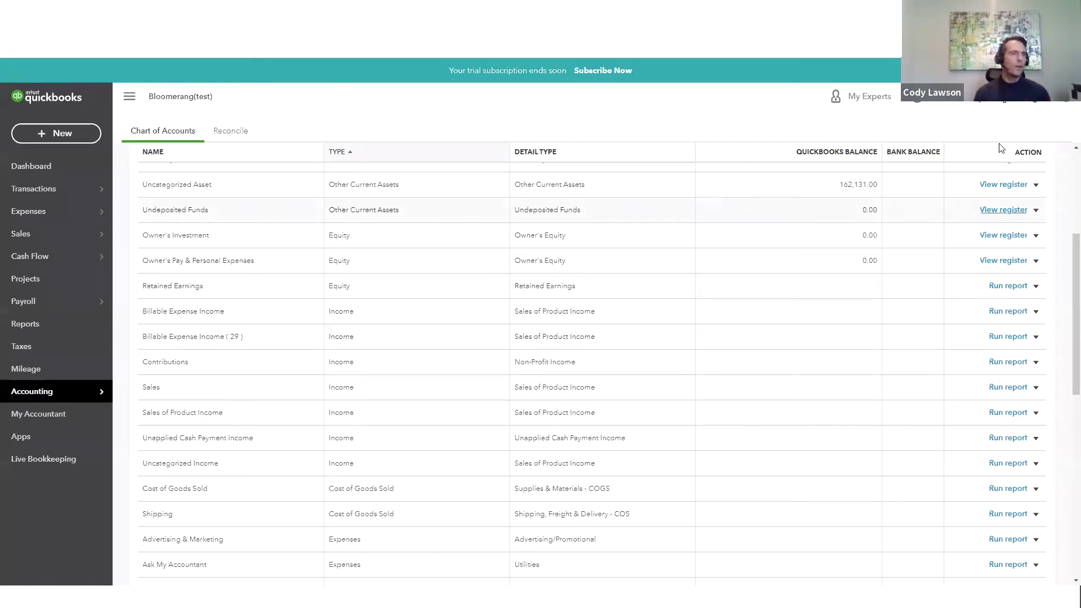
- Open the overview of all lists and go to the Classes list
{"action": "left_click", "coordinate": [1035, 97]}
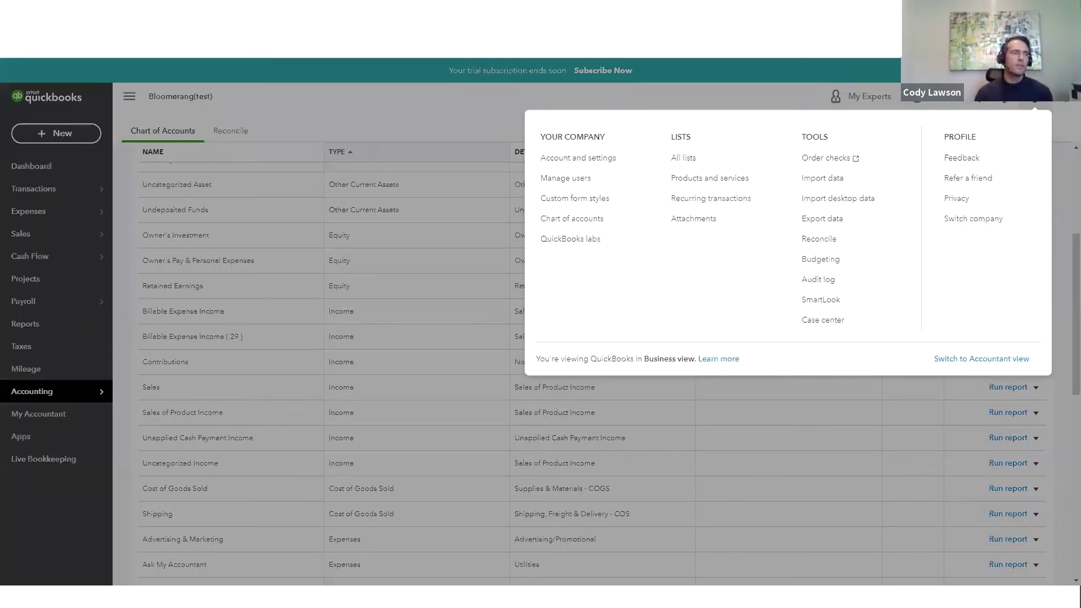
{"action": "left_click", "coordinate": [708, 162]}
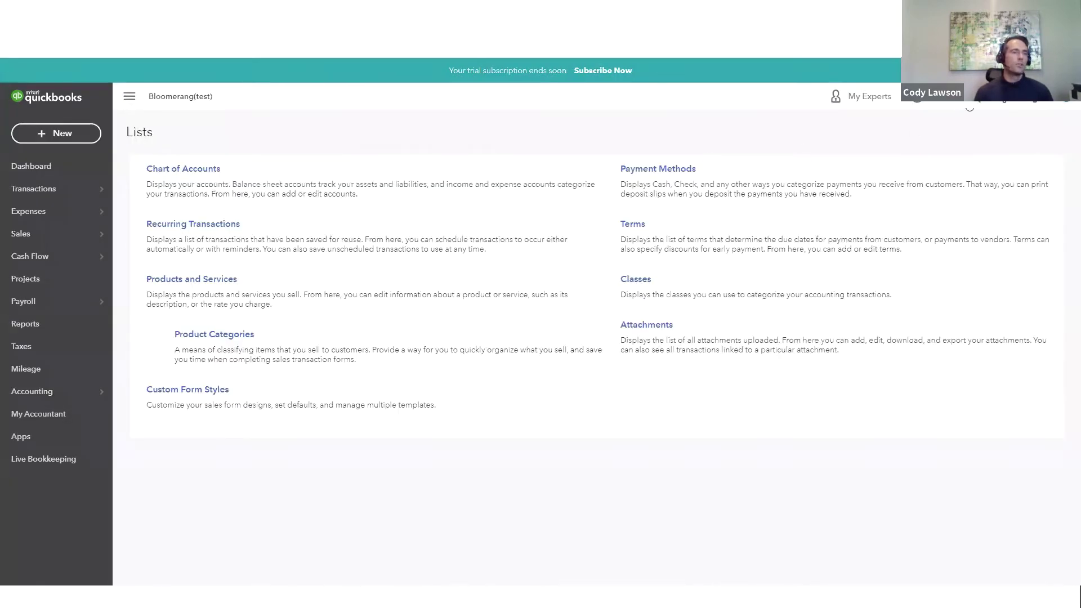
{"action": "left_click", "coordinate": [1035, 97]}
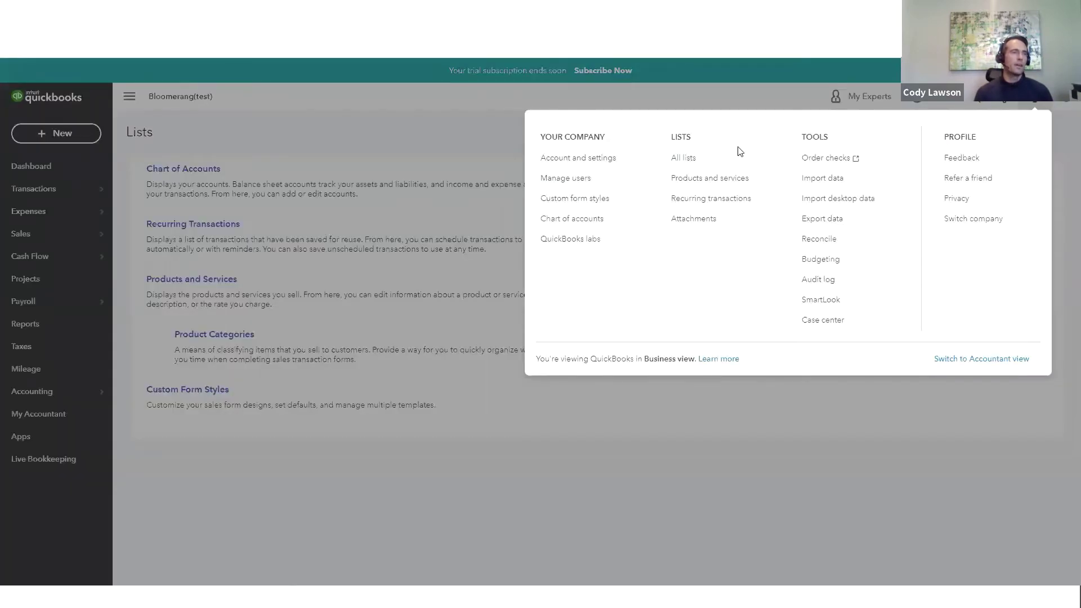
{"action": "left_click", "coordinate": [704, 161]}
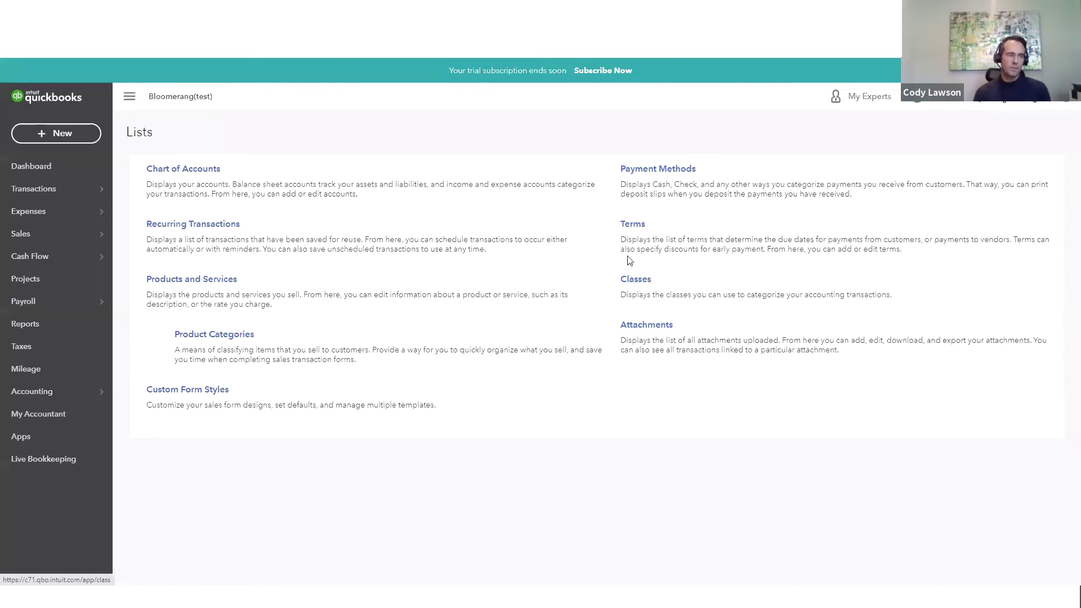
{"action": "left_click", "coordinate": [634, 285]}
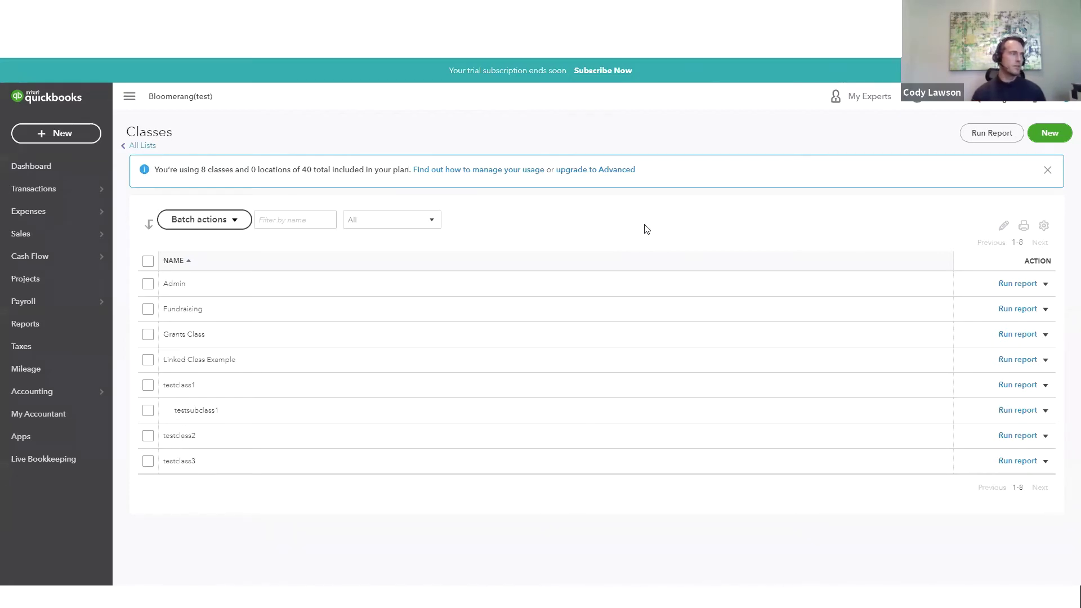
- Examine the plan's combined class and location limit and the Grants Class entry in the Classes list
{"action": "mouse_move", "coordinate": [298, 170]}
{"action": "left_mouse_down"}
{"action": "mouse_move", "coordinate": [339, 170]}
{"action": "mouse_move", "coordinate": [312, 170]}
{"action": "left_mouse_up"}
{"action": "left_click", "coordinate": [300, 170]}
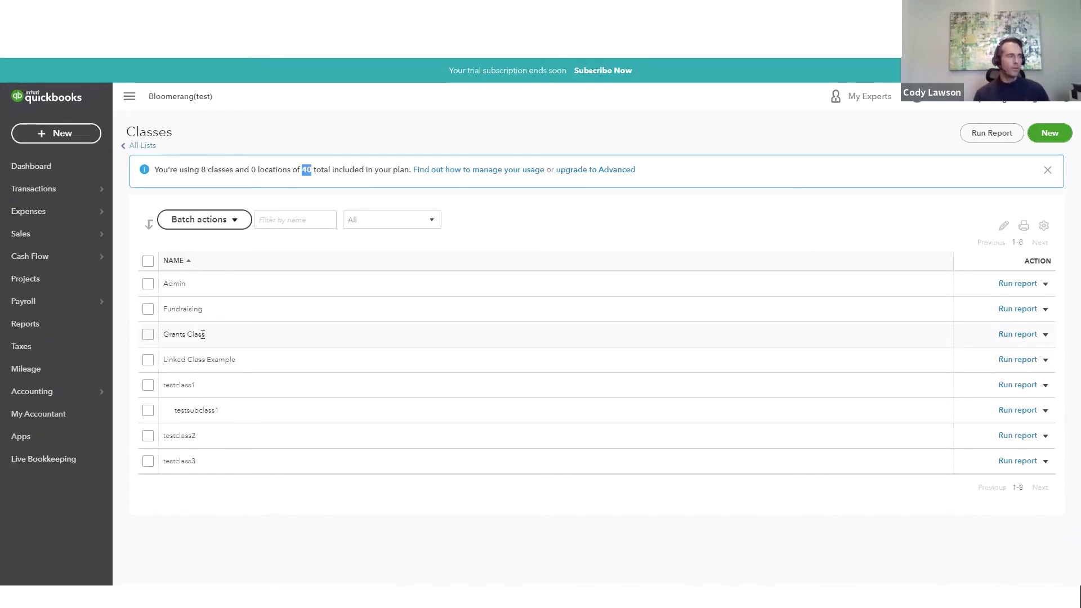
{"action": "left_click", "coordinate": [171, 336]}
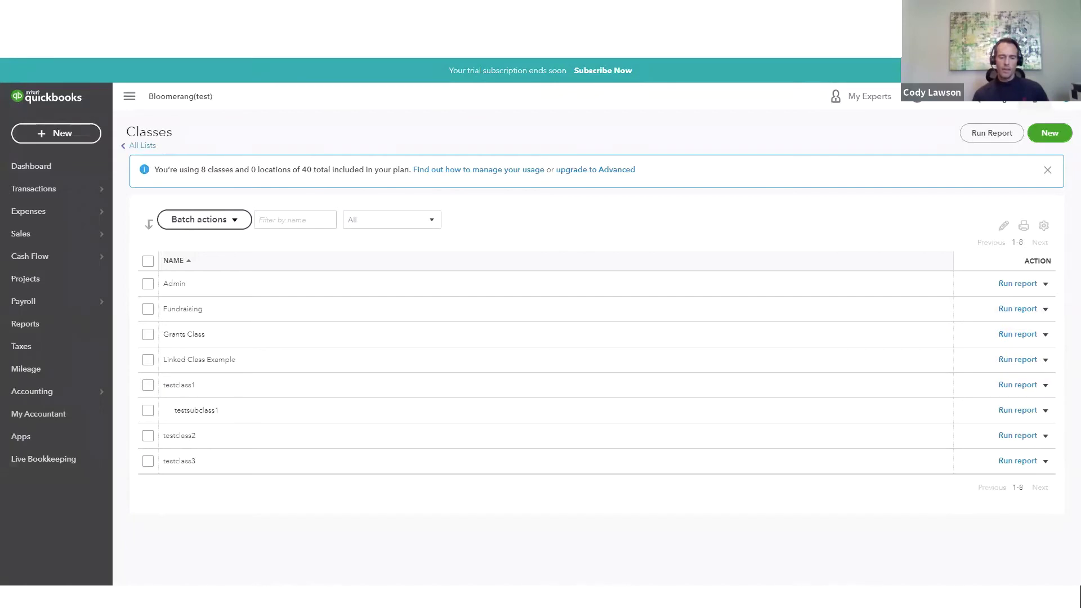
- Open the Products and Services list and look over the existing service items
{"action": "left_click", "coordinate": [1036, 97]}
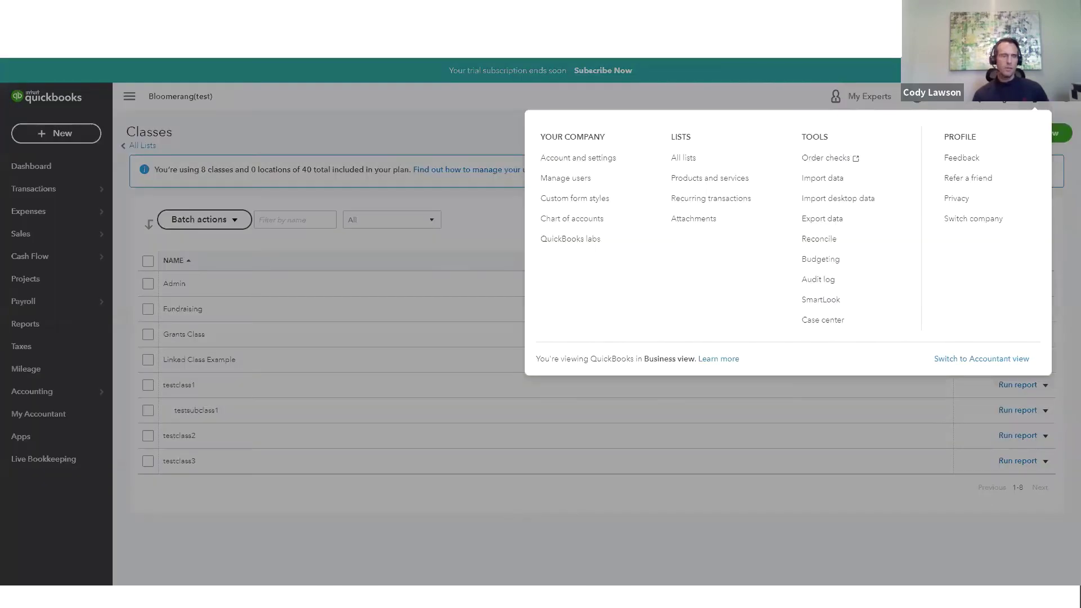
{"action": "left_click", "coordinate": [748, 178]}
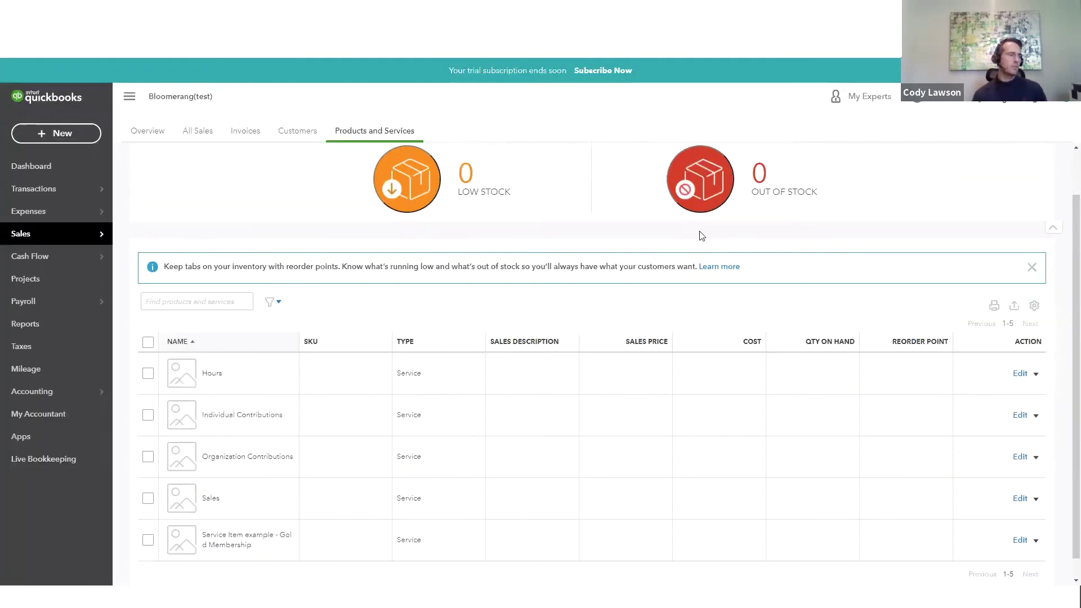
{"action": "scroll", "coordinate": [763, 282], "scroll_direction": "down", "scroll_amount": 1}
{"action": "scroll", "coordinate": [623, 412], "scroll_direction": "up", "scroll_amount": 1}
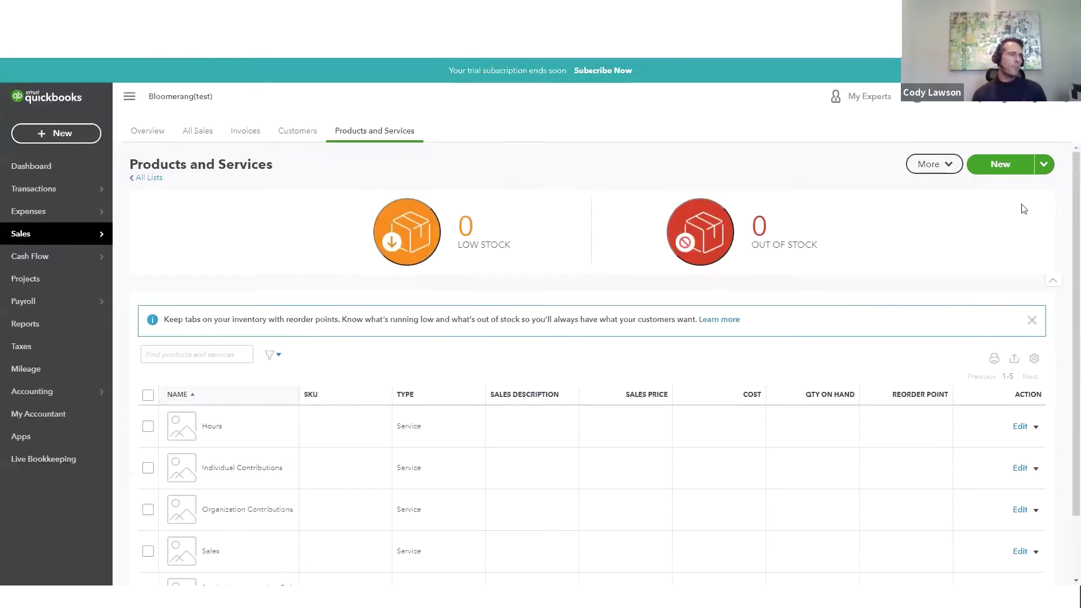
- Open a blank new Service item form, examine its income account and class fields, and close it without saving
{"action": "left_click", "coordinate": [991, 179]}
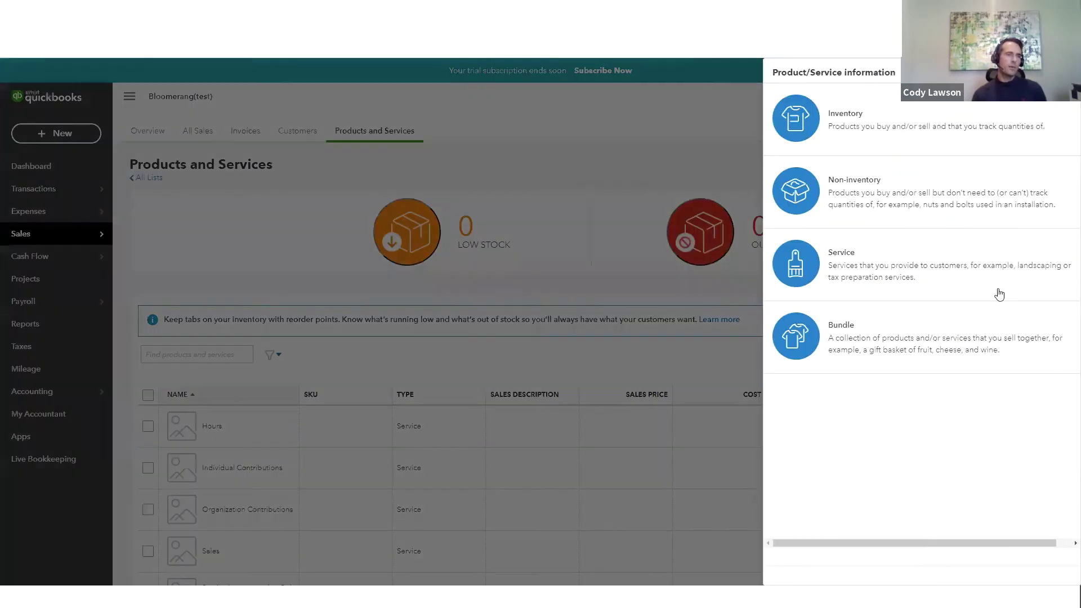
{"action": "left_click", "coordinate": [875, 277]}
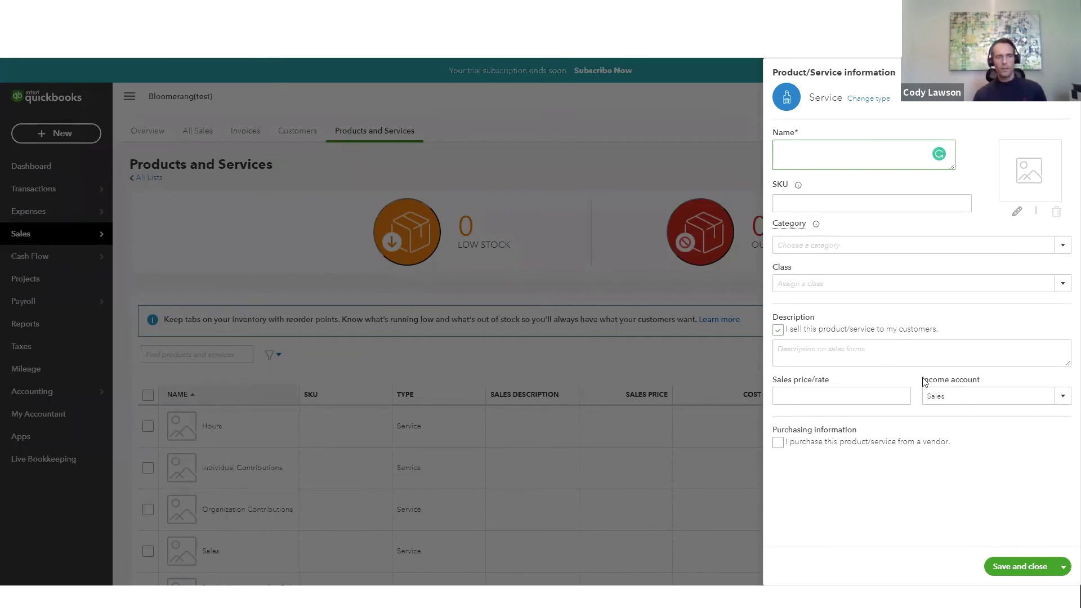
{"action": "triple_click", "coordinate": [983, 380]}
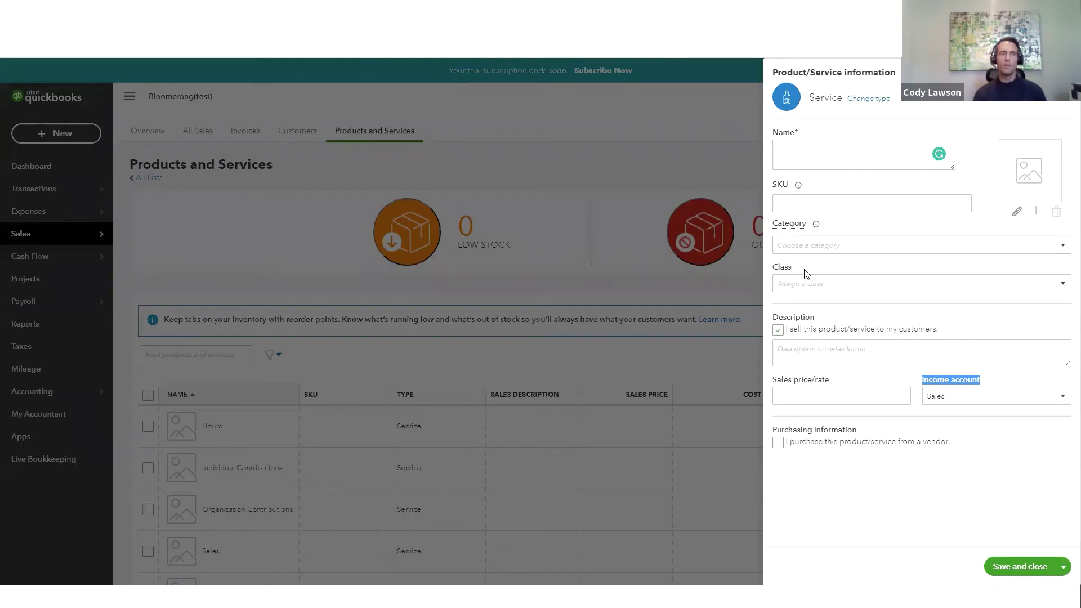
{"action": "left_click", "coordinate": [858, 154]}
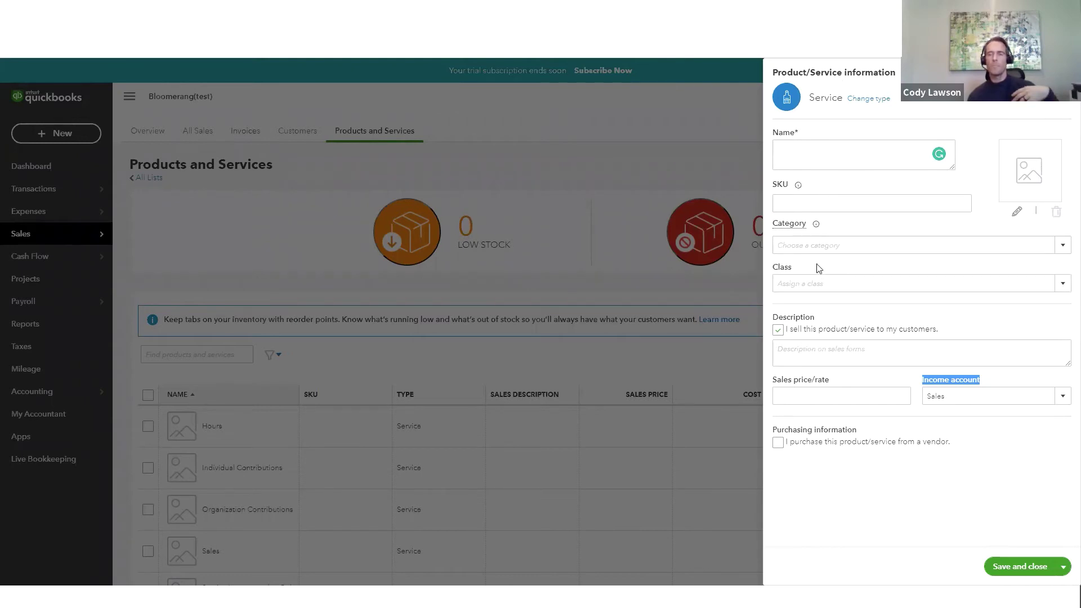
{"action": "left_click", "coordinate": [704, 404]}
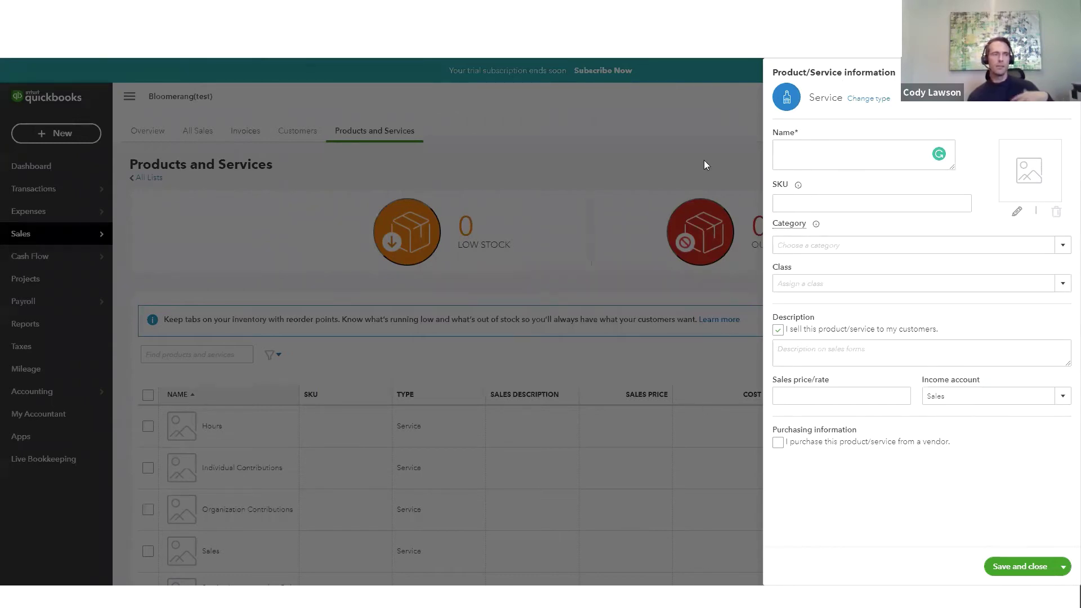
{"action": "left_click", "coordinate": [1063, 73]}
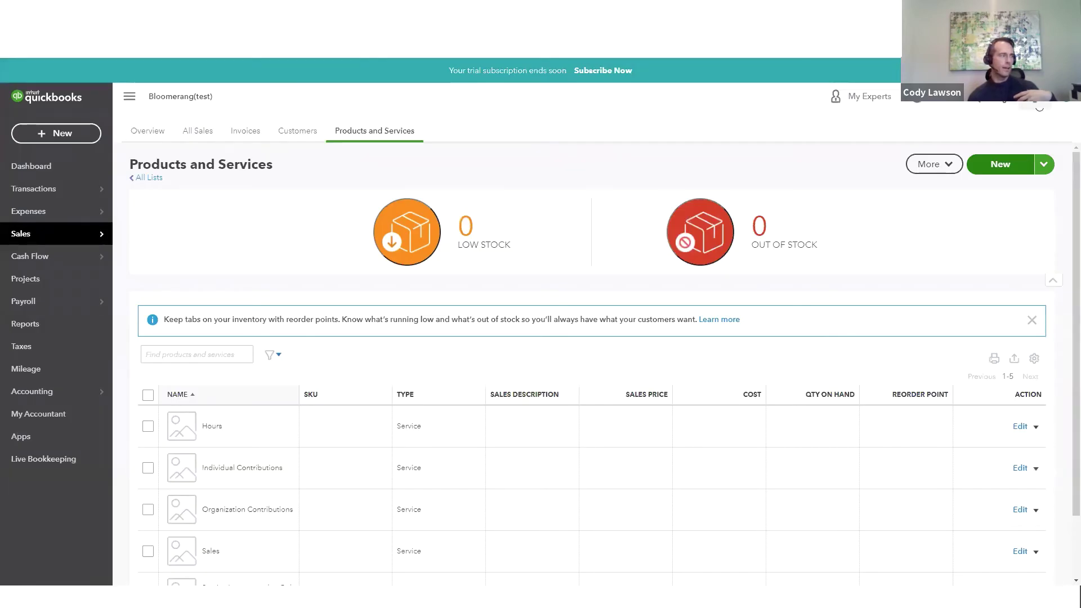
- Open the advanced section of Account and Settings to examine the class tracking option under Categories
{"action": "left_click", "coordinate": [1035, 96]}
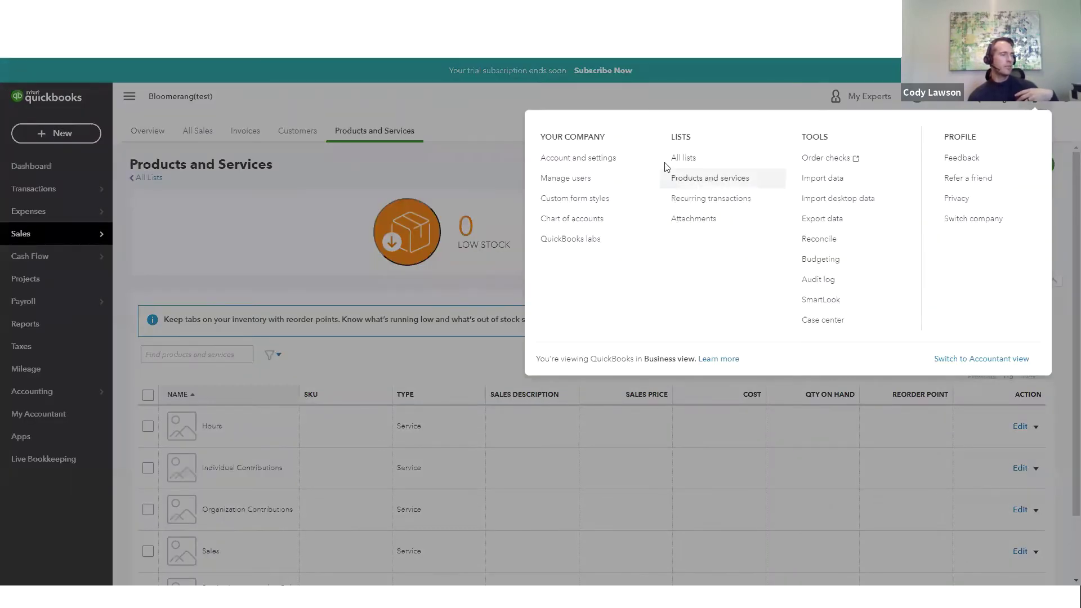
{"action": "left_click", "coordinate": [586, 166]}
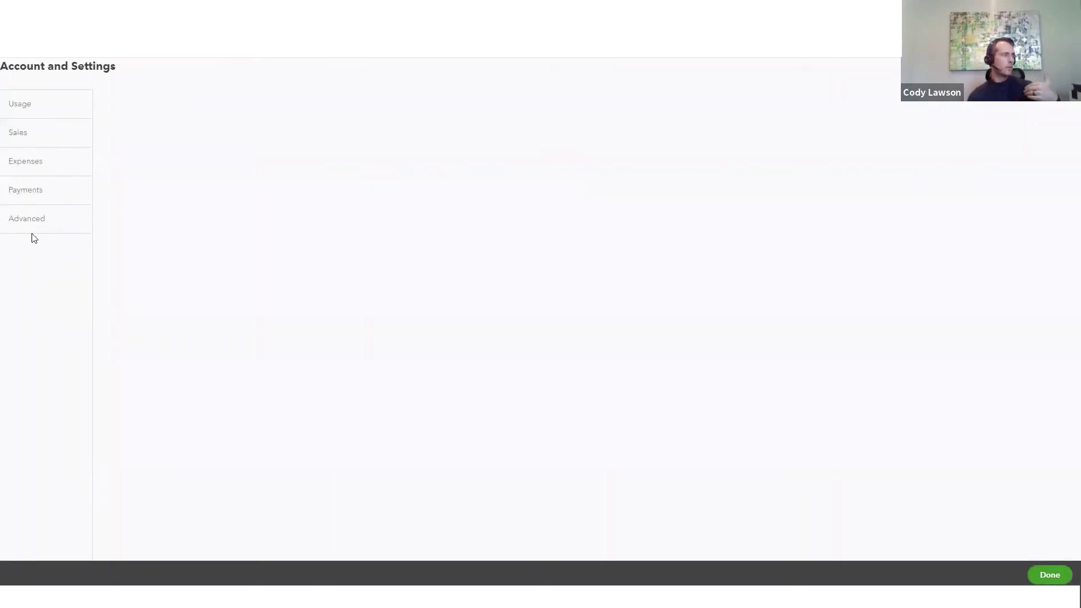
{"action": "left_click", "coordinate": [36, 250]}
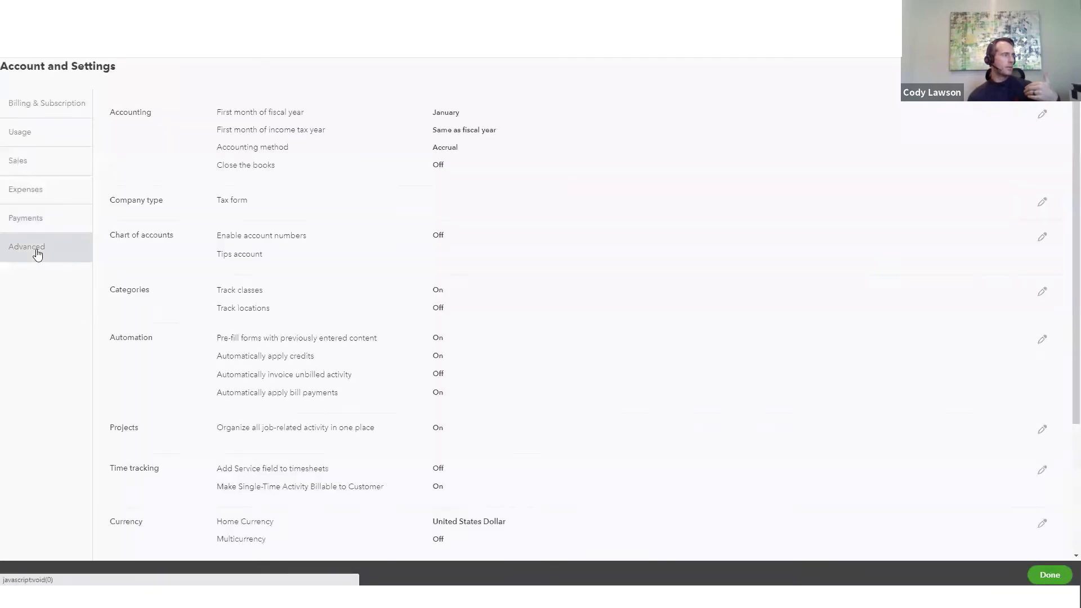
{"action": "left_click", "coordinate": [23, 286]}
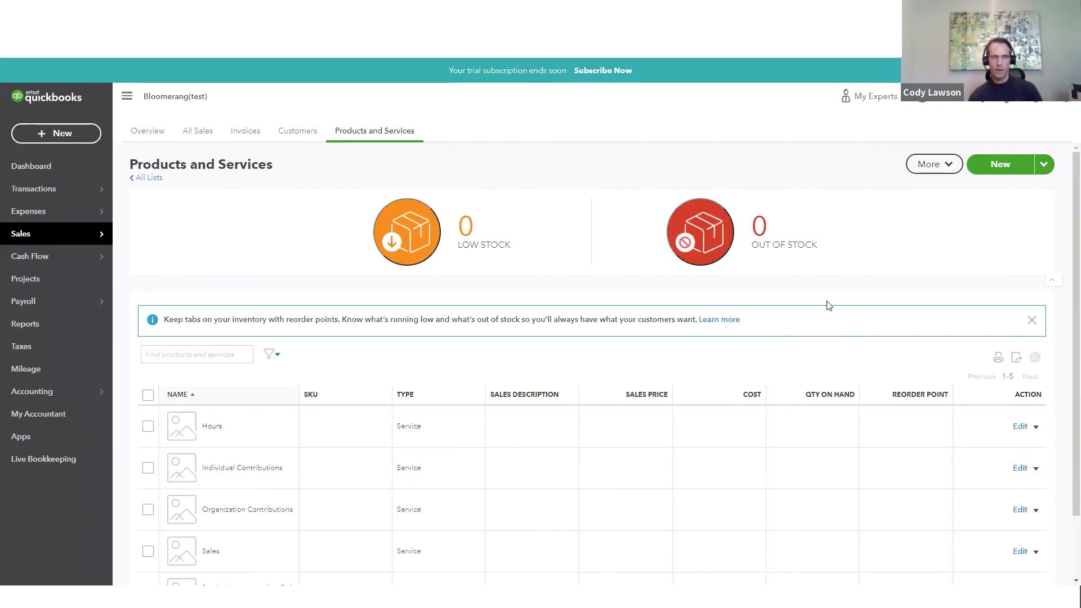
- Open the Reports list and browse the favorite and business overview reports
{"action": "scroll", "coordinate": [649, 363], "scroll_direction": "down", "scroll_amount": 1}
{"action": "scroll", "coordinate": [649, 363], "scroll_direction": "down", "scroll_amount": 1}
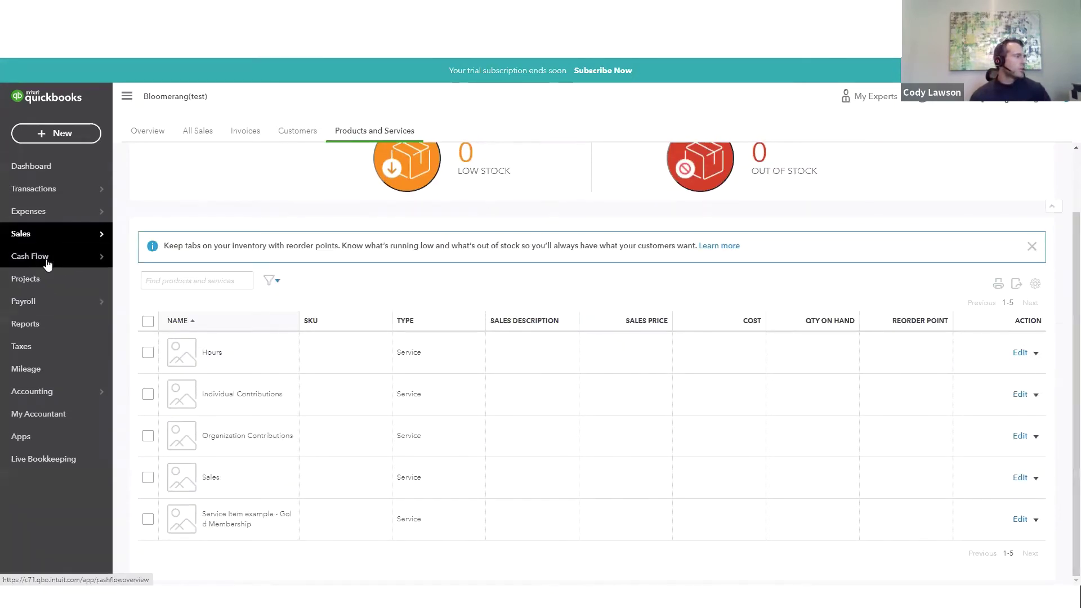
{"action": "left_click", "coordinate": [43, 326]}
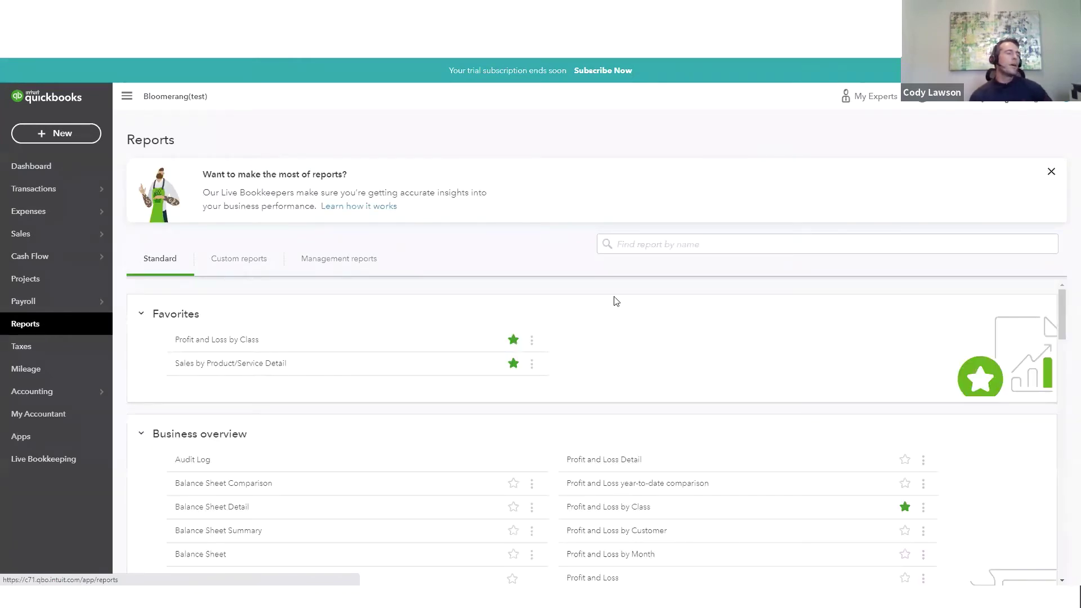
{"action": "scroll", "coordinate": [726, 293], "scroll_direction": "down", "scroll_amount": 3}
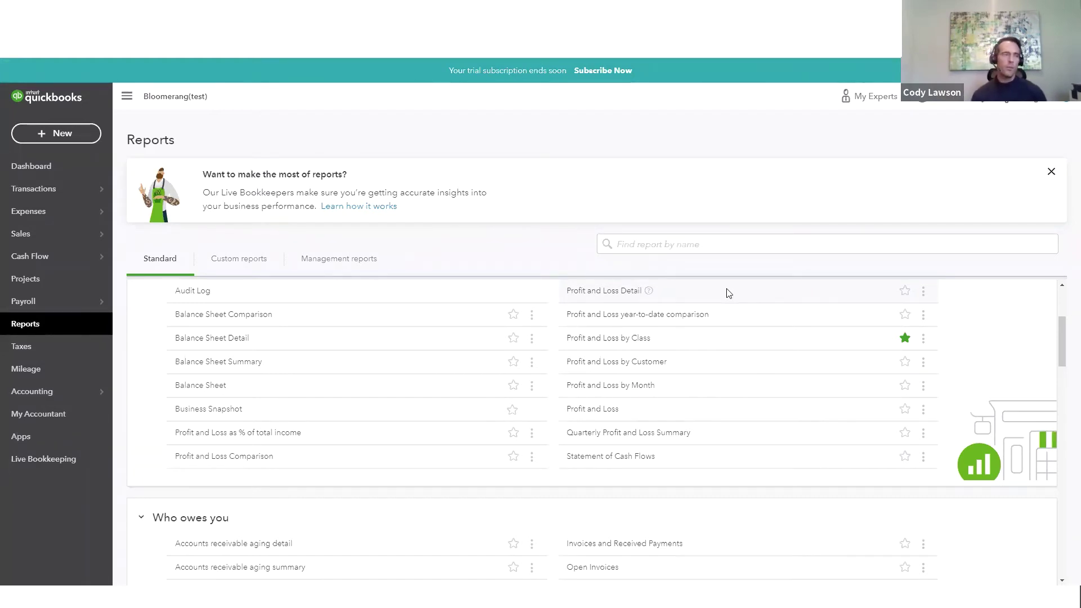
{"action": "scroll", "coordinate": [451, 373], "scroll_direction": "up", "scroll_amount": 3}
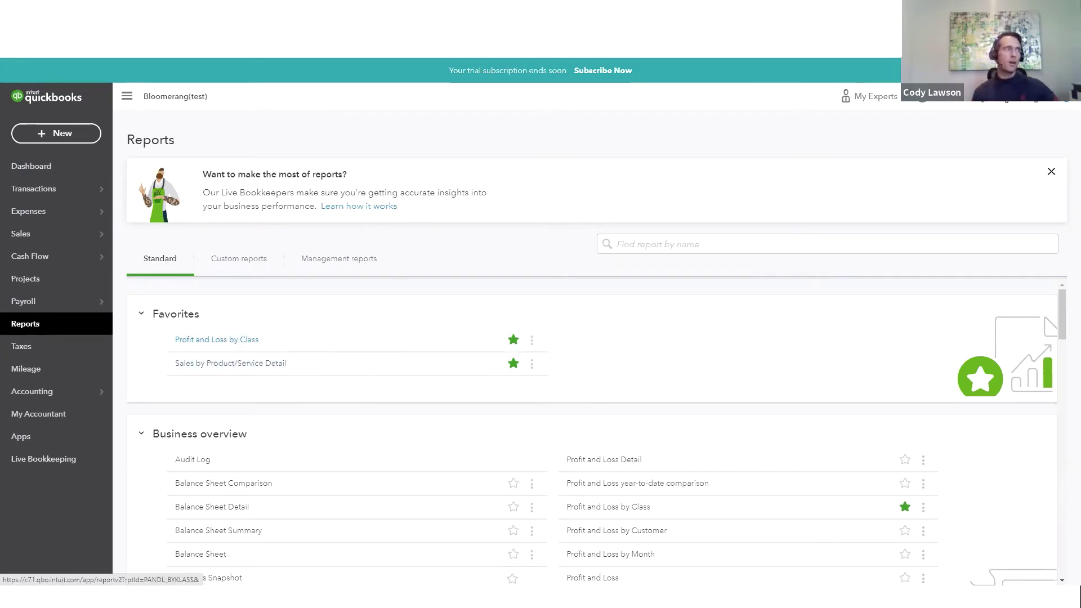
- View the favorite reports Profit and Loss by Class and Sales by Product/Service Detail, and switch back to the presentation slides
{"action": "left_click", "coordinate": [237, 363]}
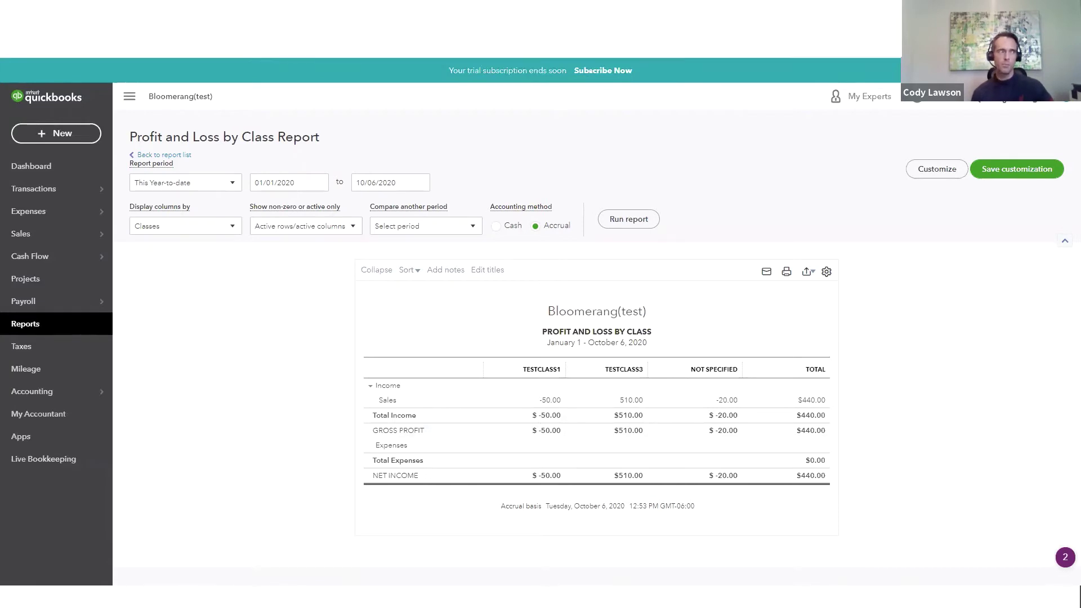
{"action": "key", "text": "alt+Left"}
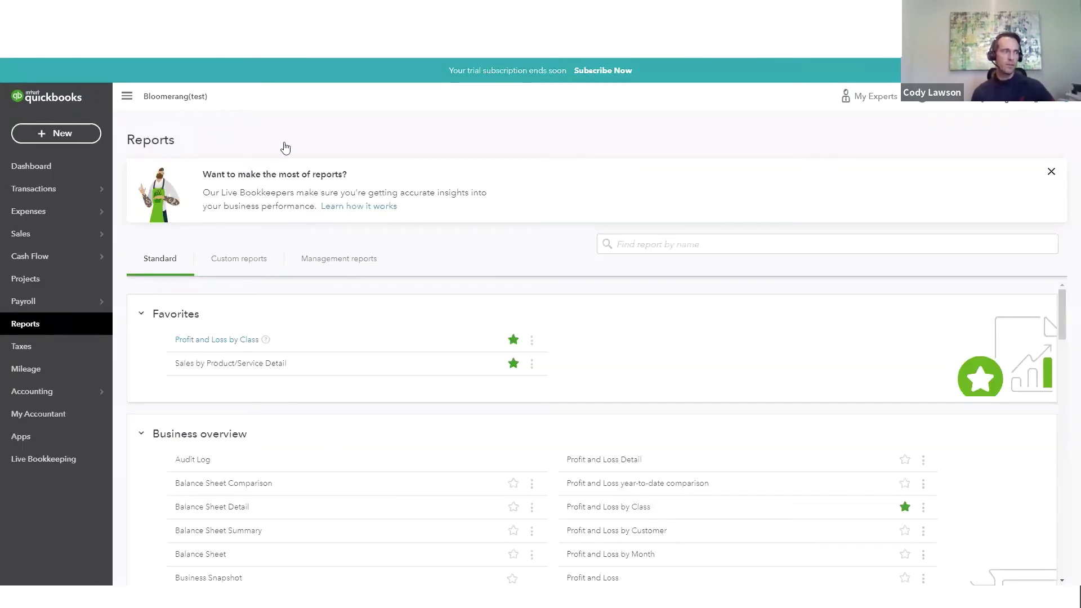
{"action": "left_click", "coordinate": [221, 370]}
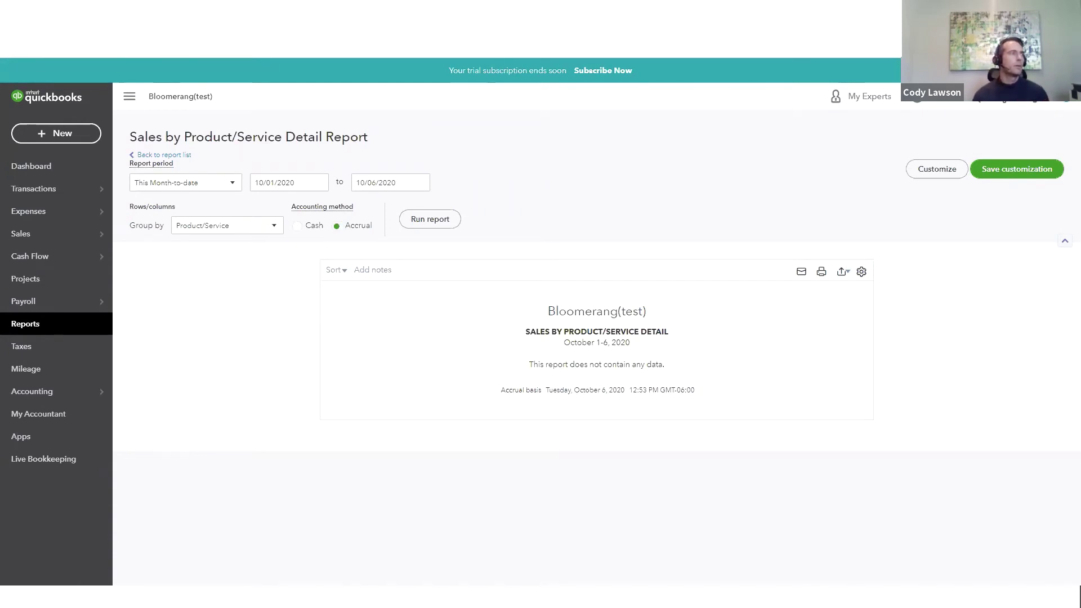
{"action": "key", "text": "alt+Tab"}
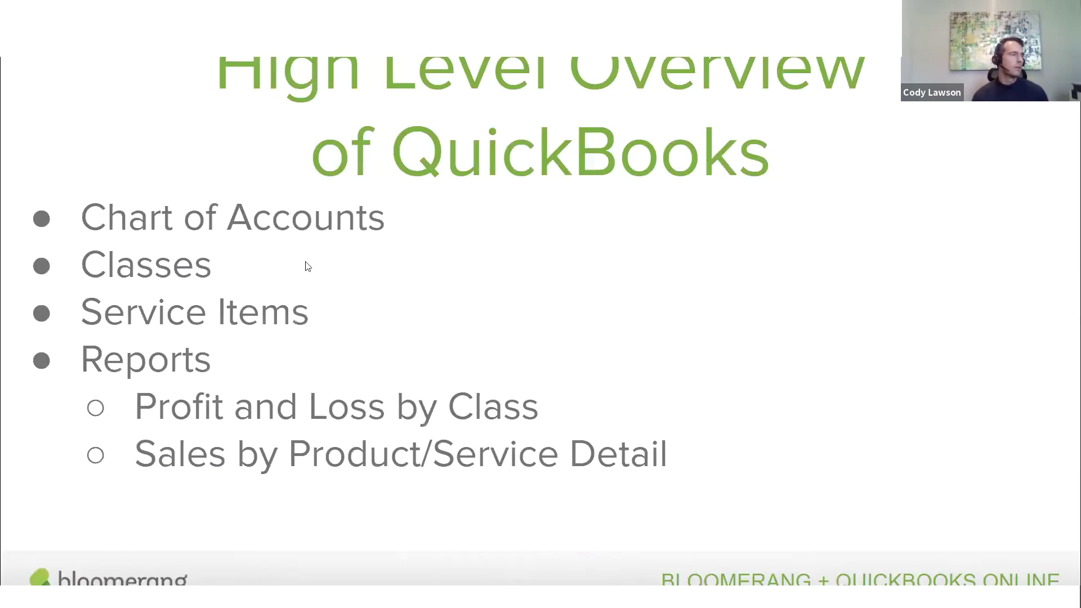
- Advance to the setup walkthrough slide, switch to Bloomerang, and open the My Organization settings for editing
{"action": "key", "text": "Right"}
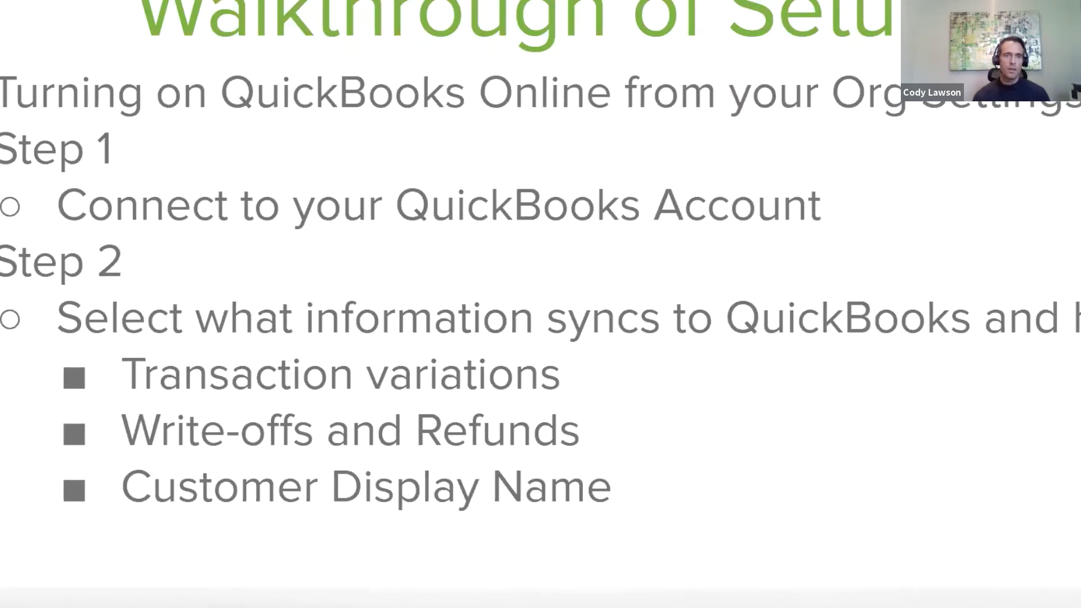
{"action": "key", "text": "alt+Tab"}
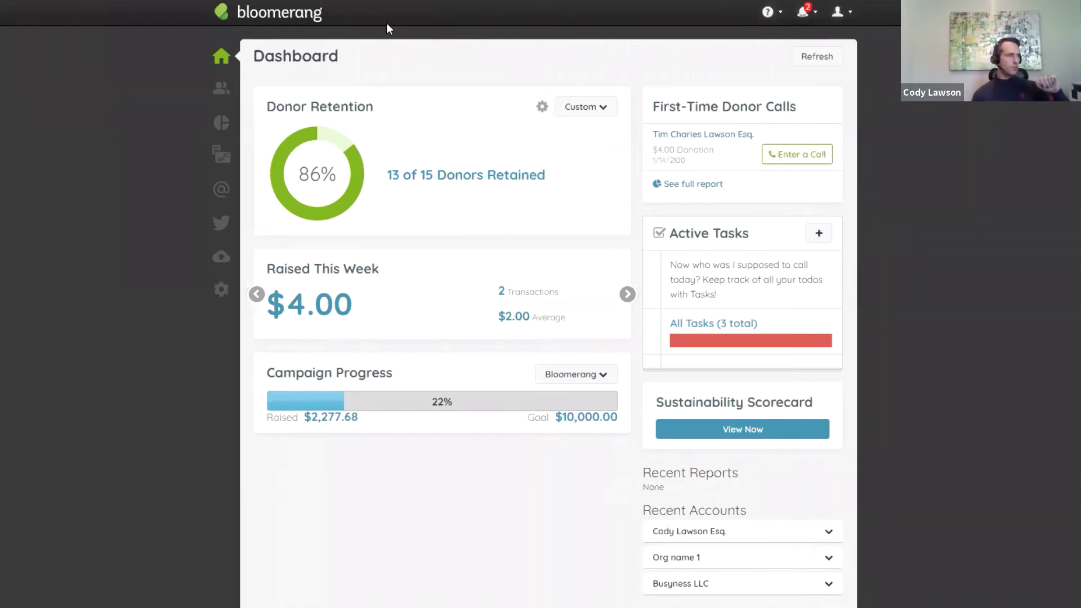
{"action": "left_click", "coordinate": [218, 300]}
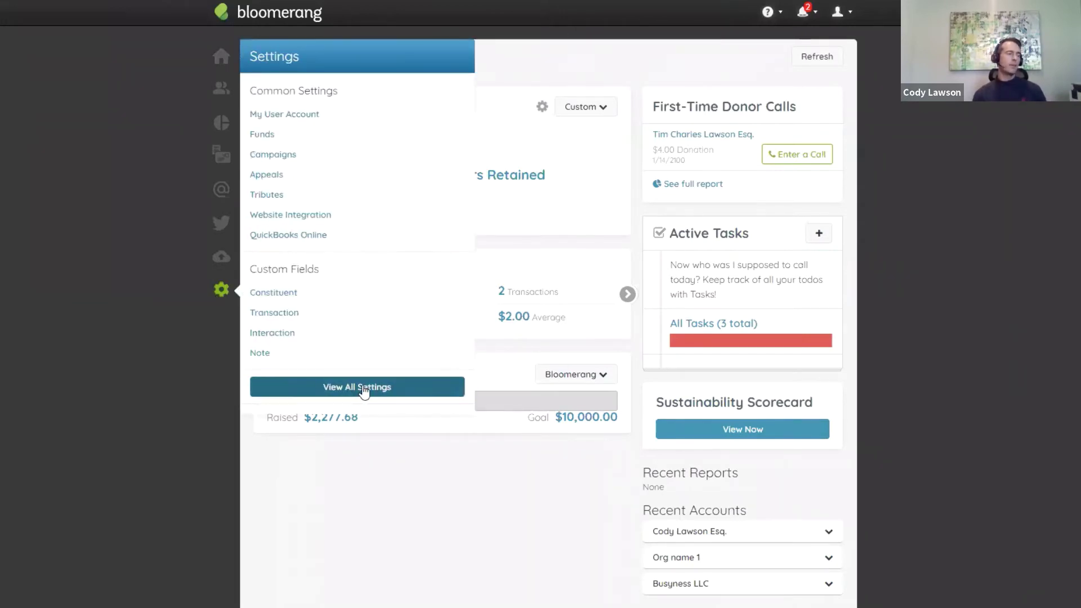
{"action": "left_click", "coordinate": [363, 387]}
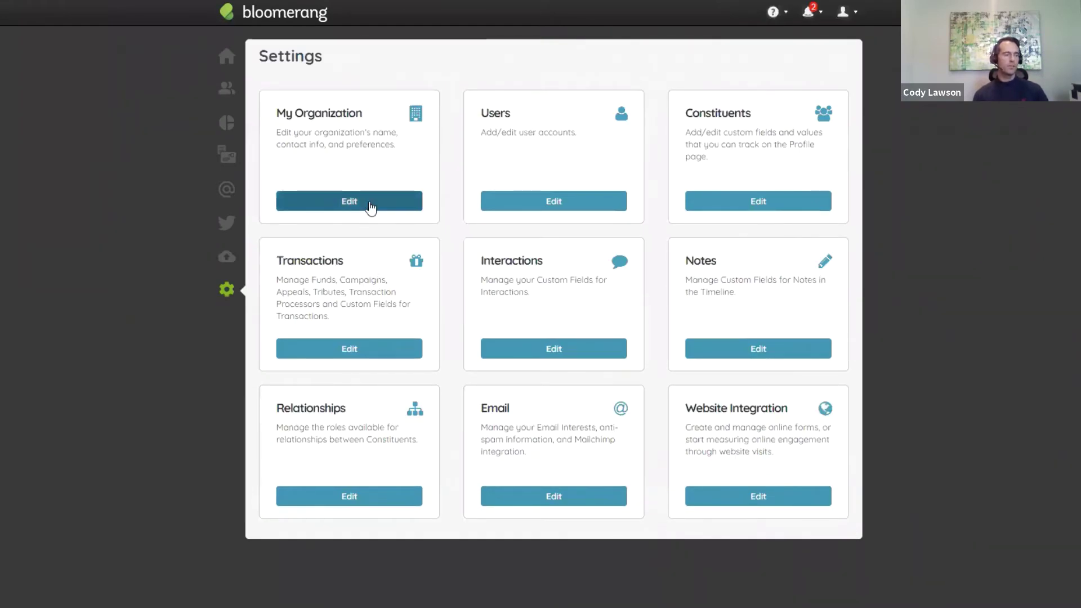
{"action": "left_click", "coordinate": [370, 209]}
- Check the Accounting Integration preference for QuickBooks Online and save the organization settings
{"action": "scroll", "coordinate": [636, 449], "scroll_direction": "down", "scroll_amount": 3}
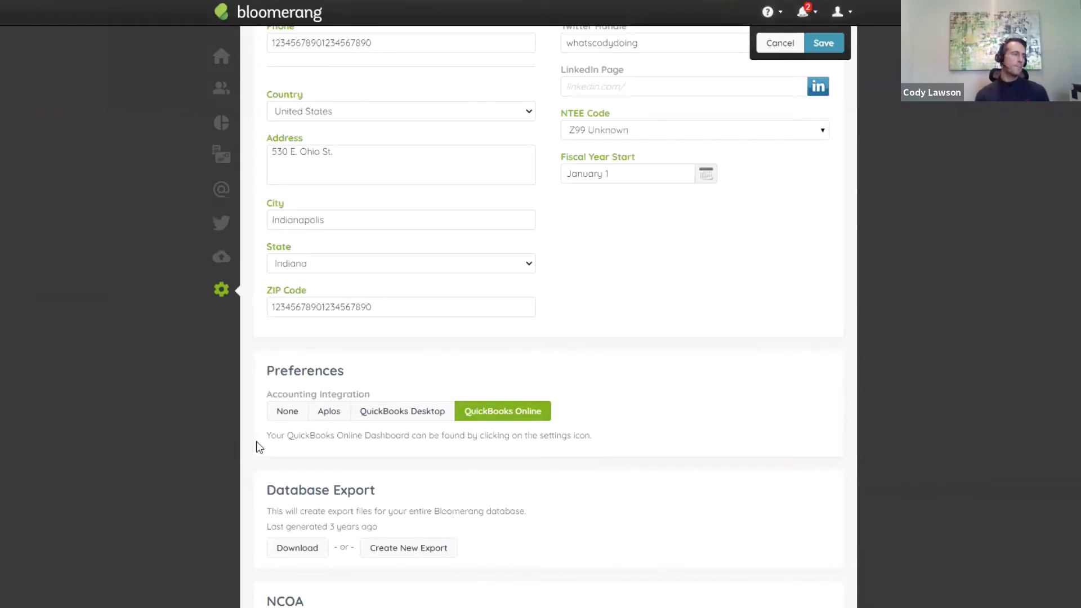
{"action": "scroll", "coordinate": [739, 261], "scroll_direction": "up", "scroll_amount": 1}
{"action": "scroll", "coordinate": [741, 266], "scroll_direction": "up", "scroll_amount": 3}
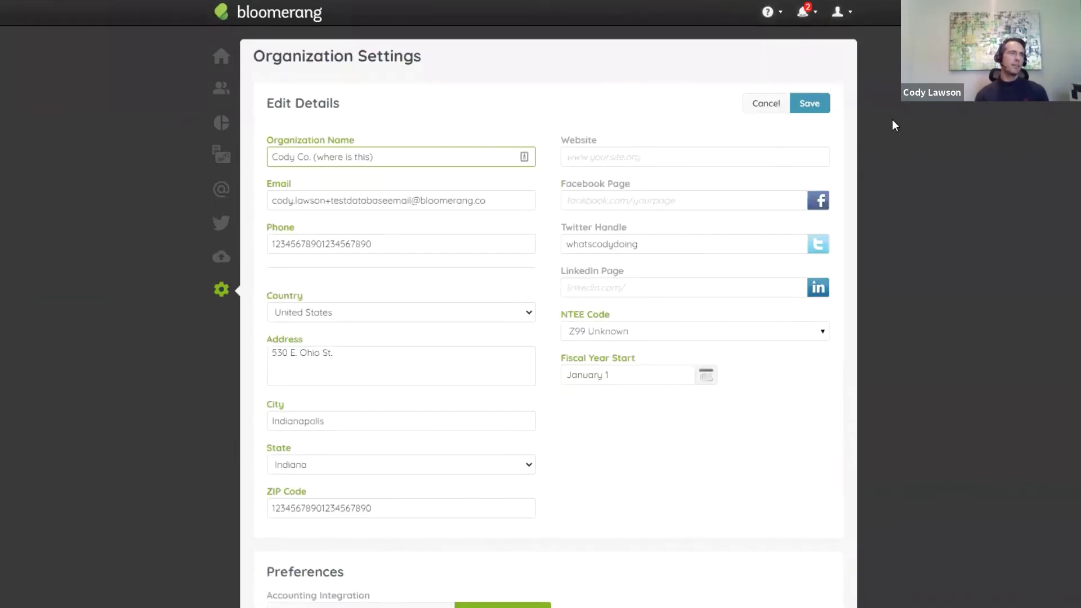
{"action": "left_click", "coordinate": [815, 104]}
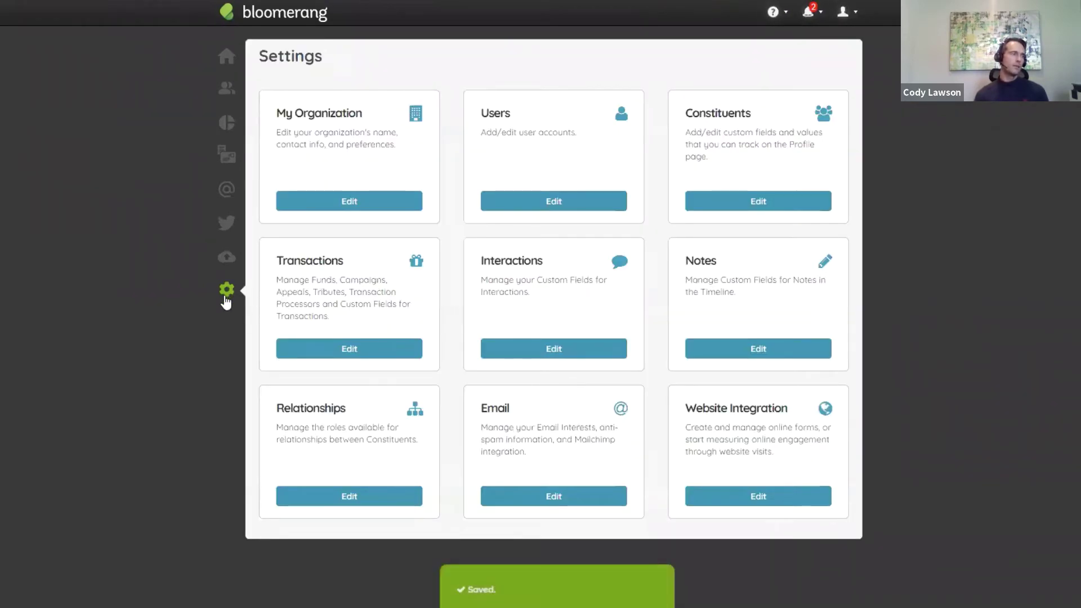
- Disconnect the QuickBooks account in the QuickBooks Online configuration settings and connect it again through the setup wizard
{"action": "left_click", "coordinate": [227, 291]}
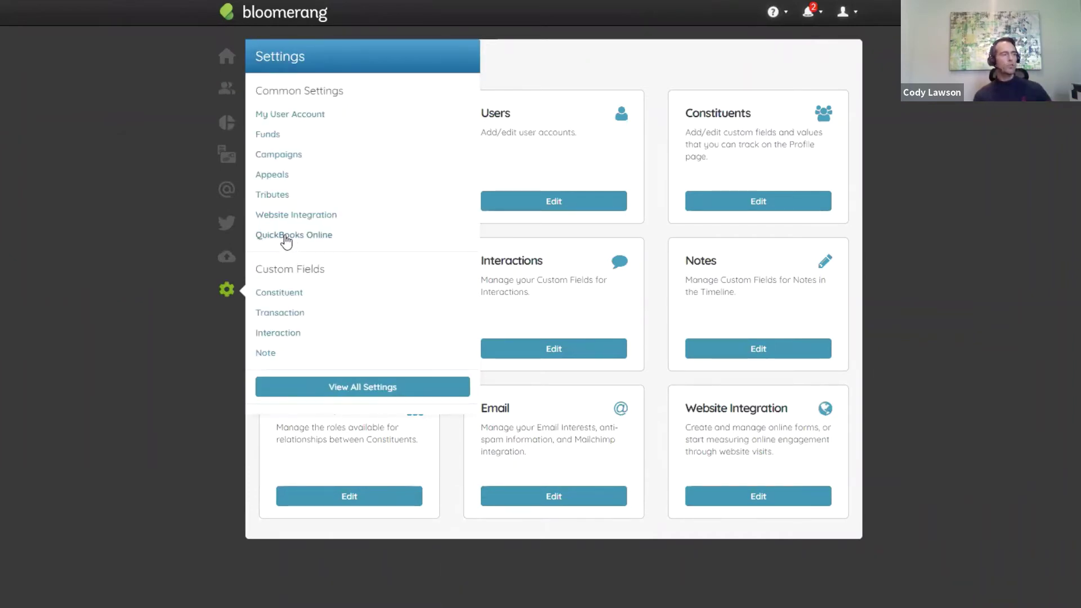
{"action": "left_click", "coordinate": [285, 236]}
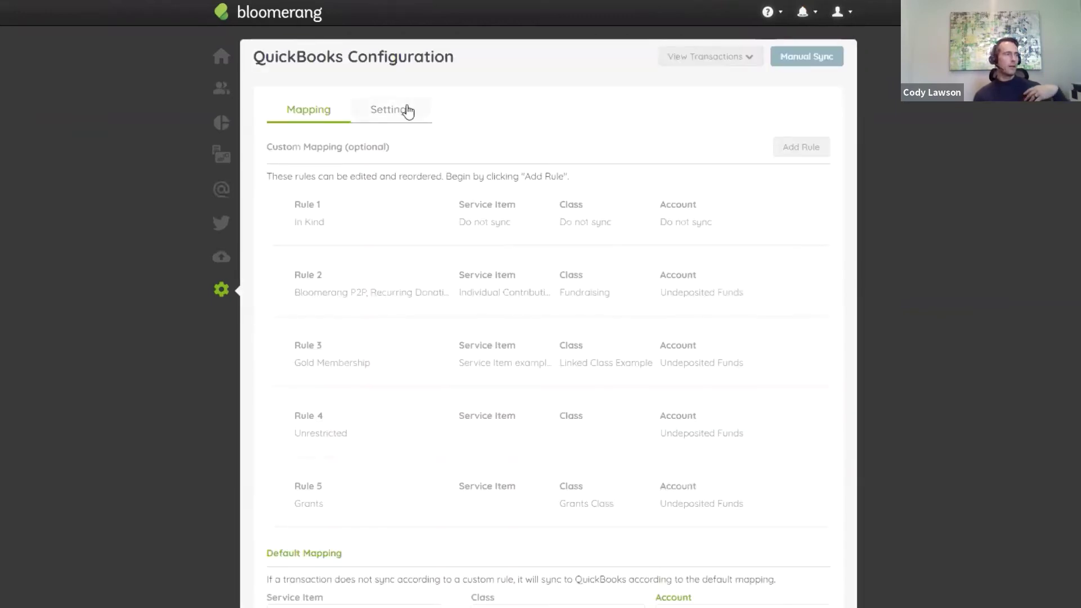
{"action": "left_click", "coordinate": [408, 111]}
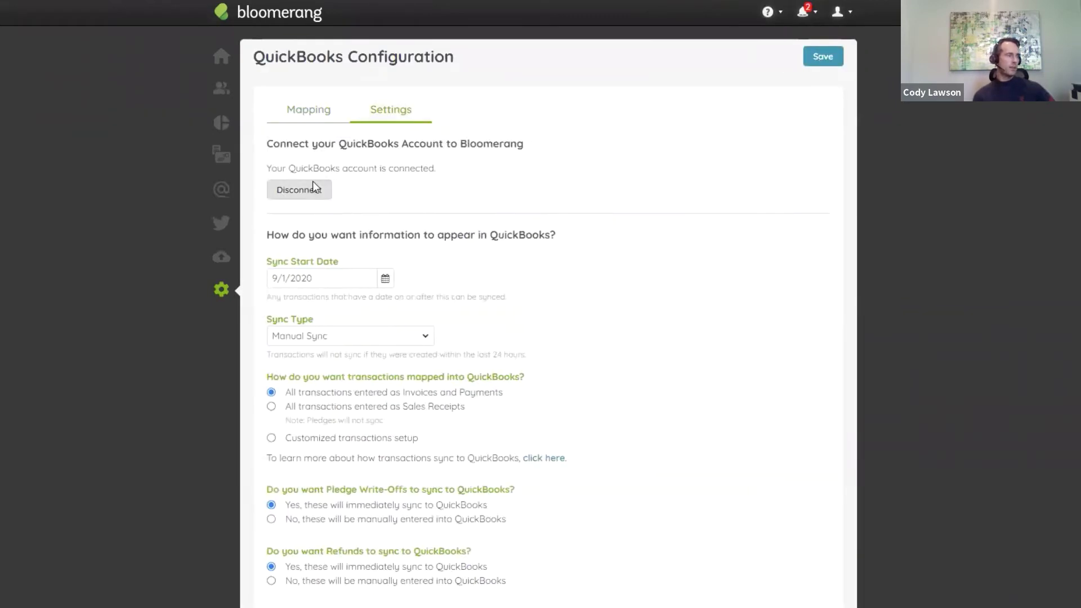
{"action": "left_click", "coordinate": [307, 189]}
{"action": "left_click", "coordinate": [712, 195]}
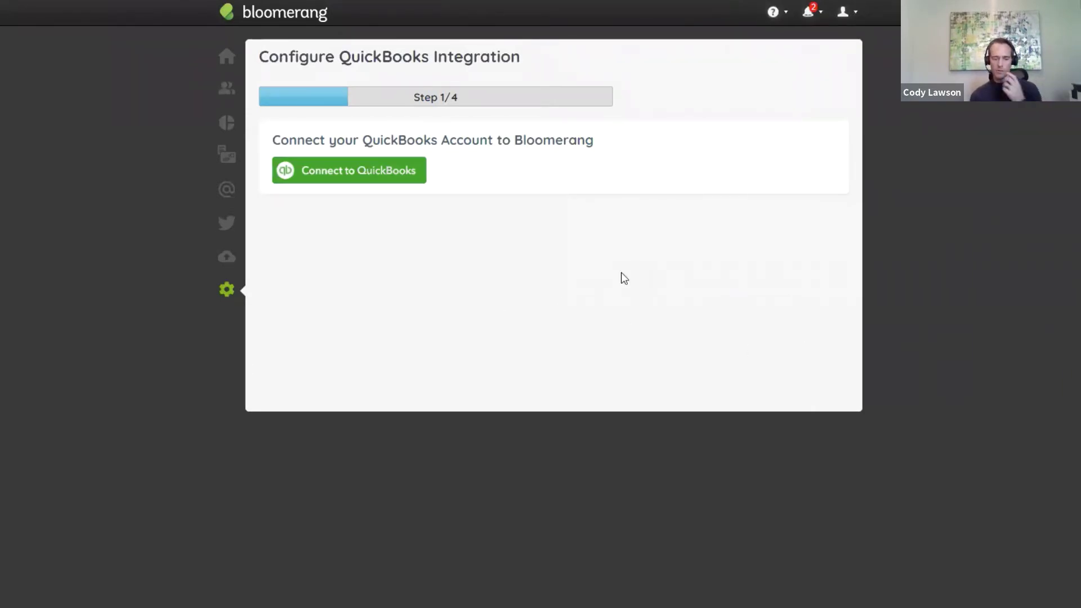
{"action": "left_click", "coordinate": [325, 178]}
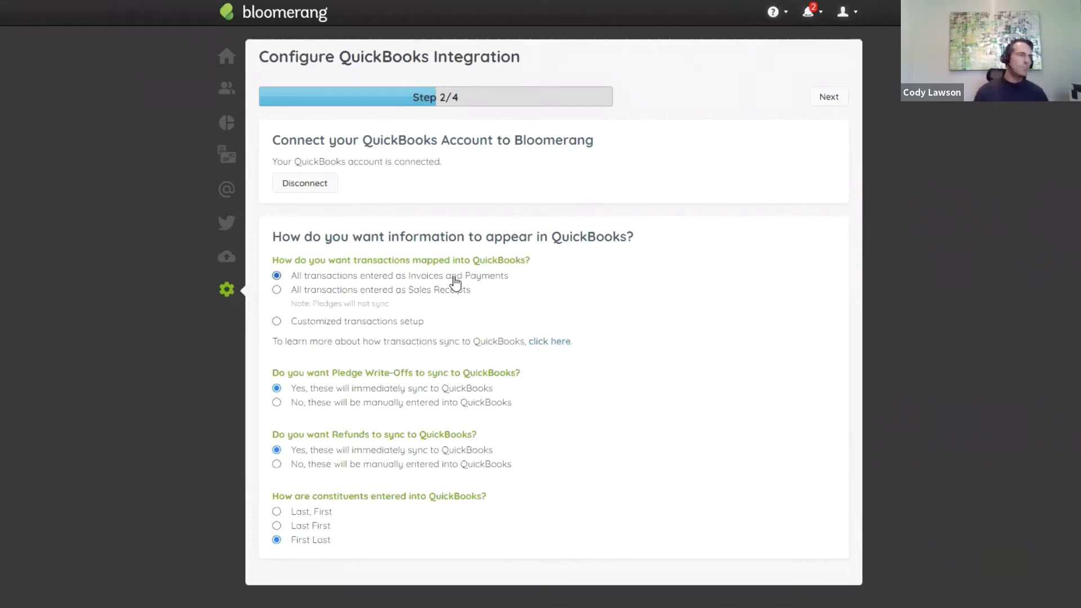
- Try mapping all transactions as Sales Receipts, and a customized setup with donations as Invoices and Payments and pledge payments as Sales Receipts
{"action": "left_click", "coordinate": [451, 292]}
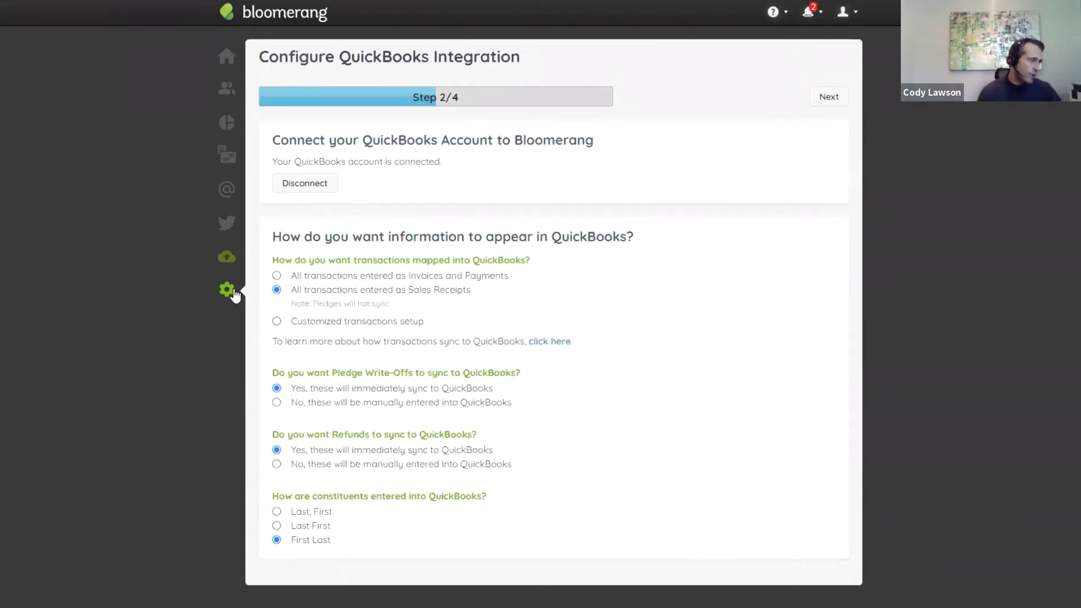
{"action": "left_click", "coordinate": [277, 323]}
{"action": "scroll", "coordinate": [425, 278], "scroll_direction": "down", "scroll_amount": 3}
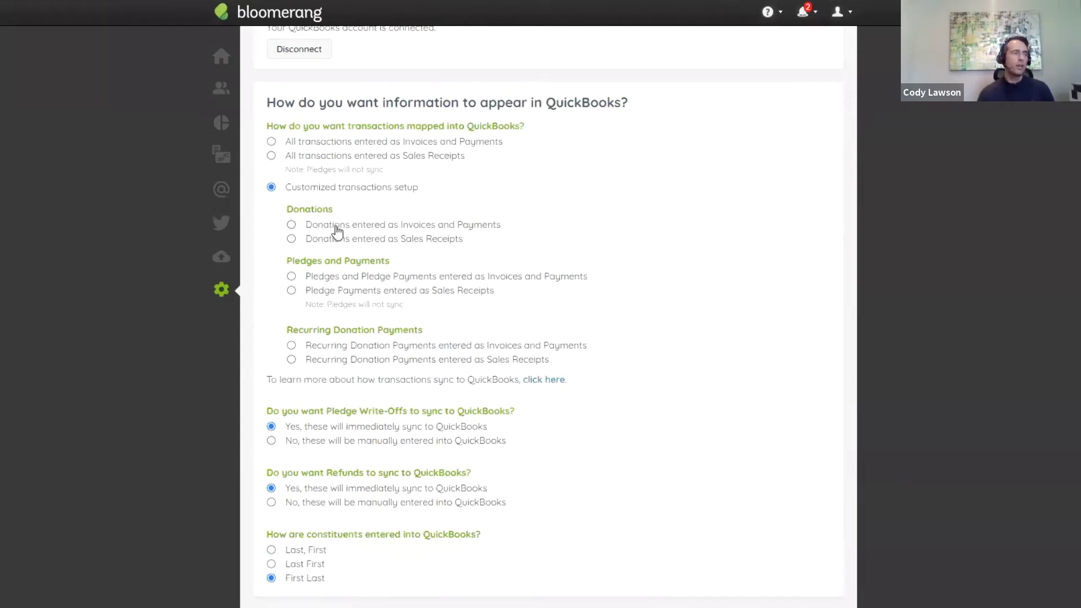
{"action": "left_click", "coordinate": [406, 230]}
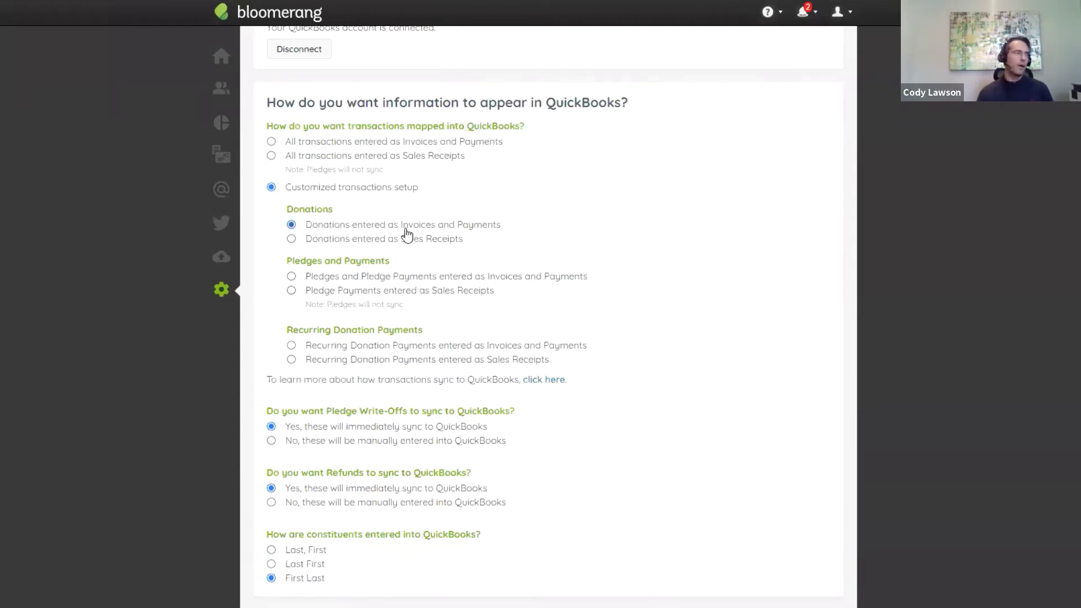
{"action": "left_click", "coordinate": [375, 296]}
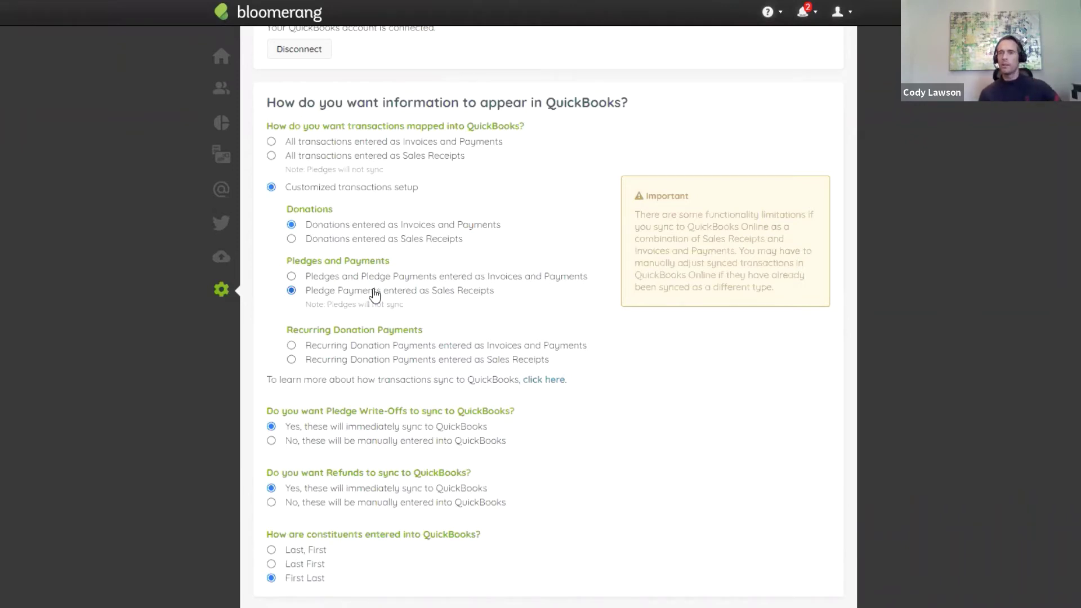
- Map all transactions as Invoices and Payments and continue to the mapping rules stage of the setup
{"action": "left_click", "coordinate": [272, 142]}
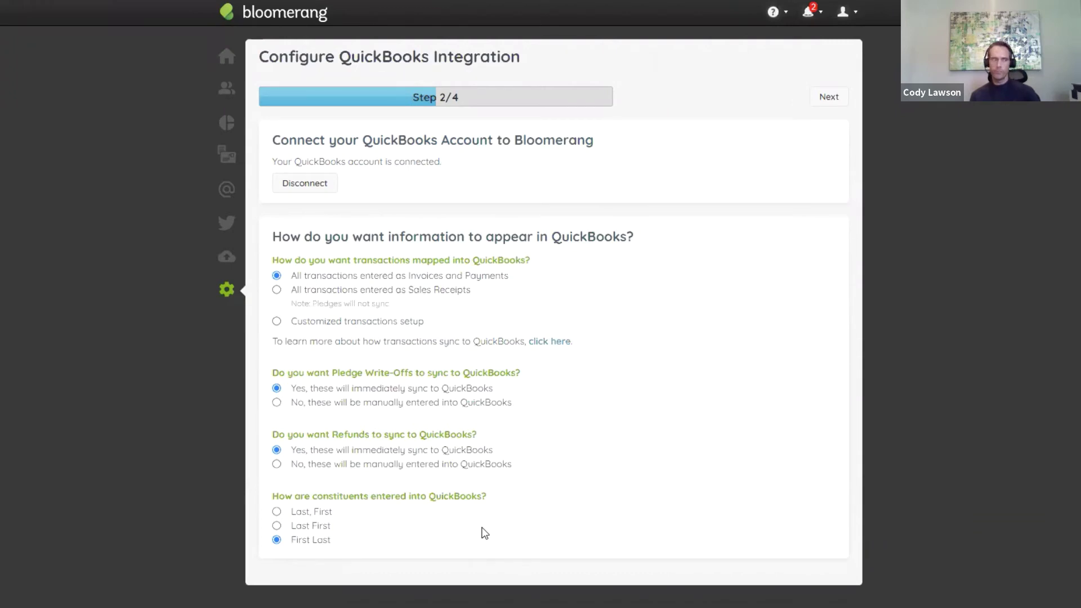
{"action": "left_click", "coordinate": [842, 99]}
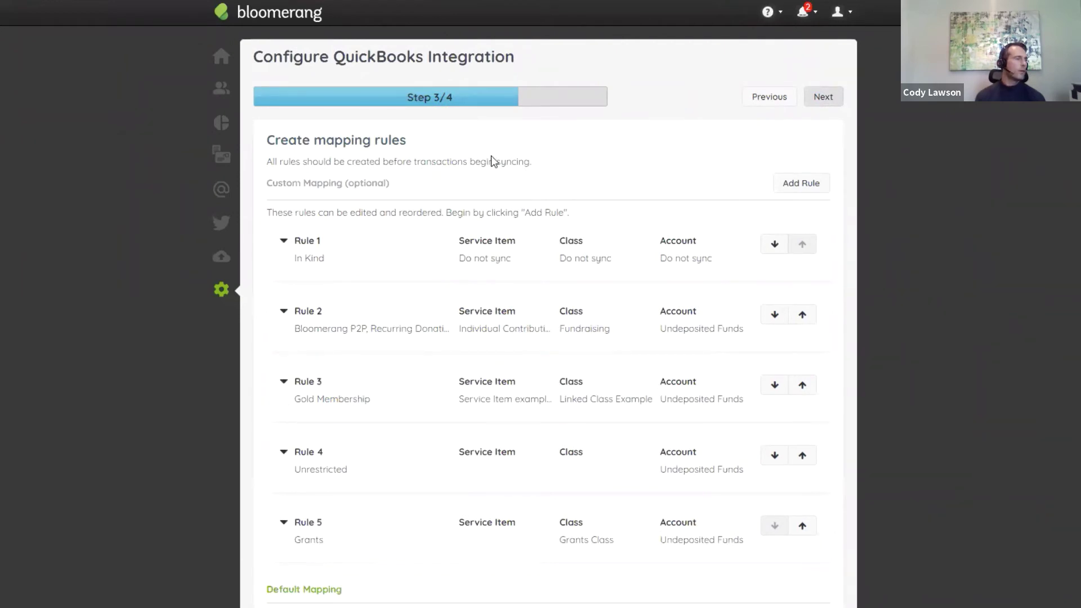
- Examine the custom mapping rules and the default mapping's Service Item, Class and Account fields
{"action": "scroll", "coordinate": [706, 304], "scroll_direction": "down", "scroll_amount": 1}
{"action": "scroll", "coordinate": [398, 188], "scroll_direction": "down", "scroll_amount": 2}
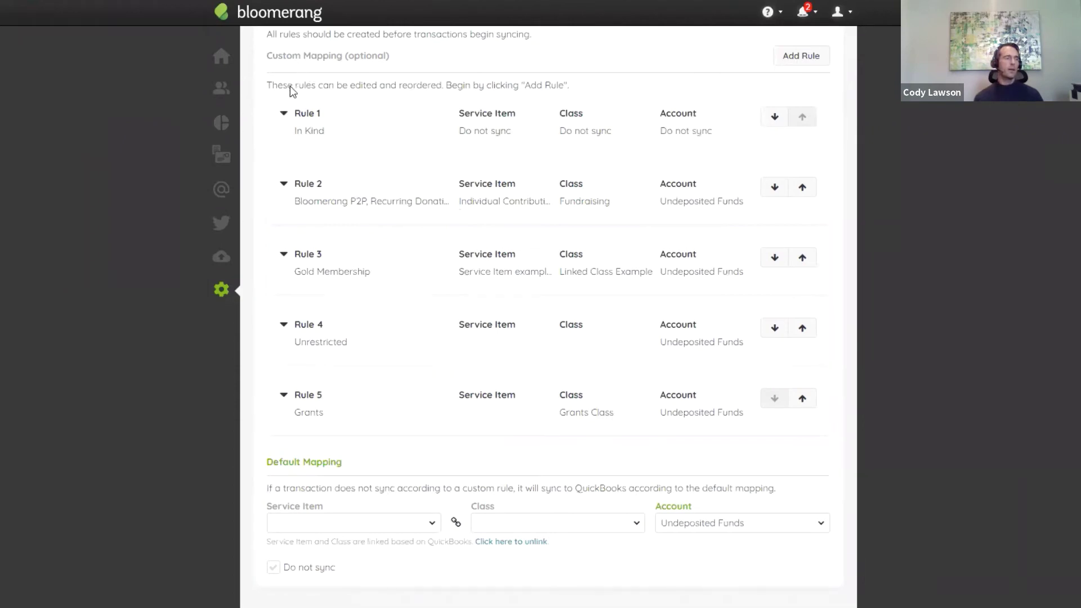
{"action": "scroll", "coordinate": [350, 335], "scroll_direction": "up", "scroll_amount": 2}
{"action": "scroll", "coordinate": [349, 349], "scroll_direction": "down", "scroll_amount": 3}
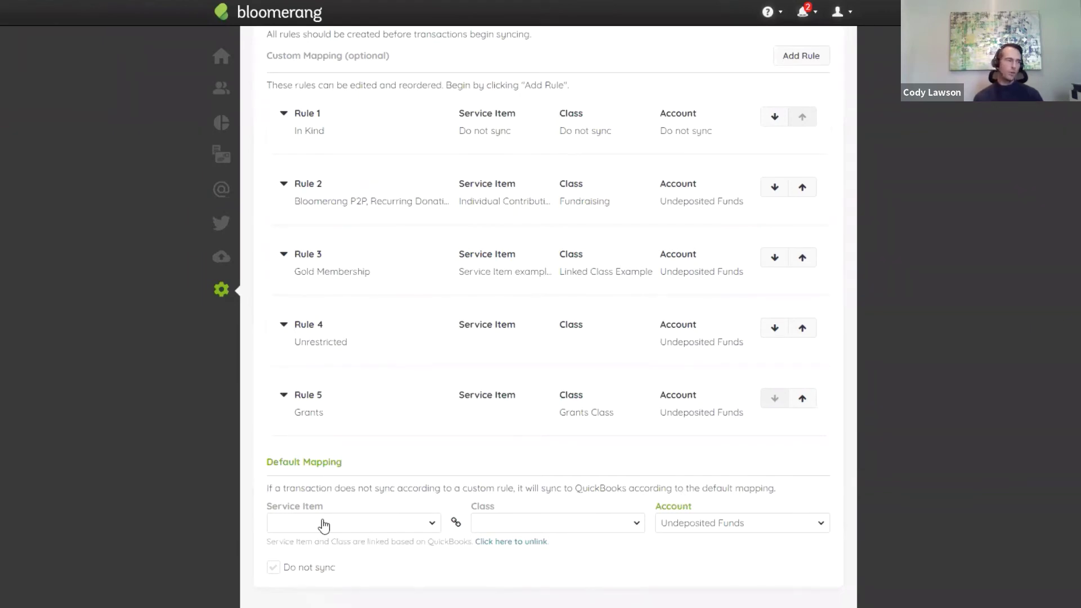
{"action": "left_click", "coordinate": [418, 524]}
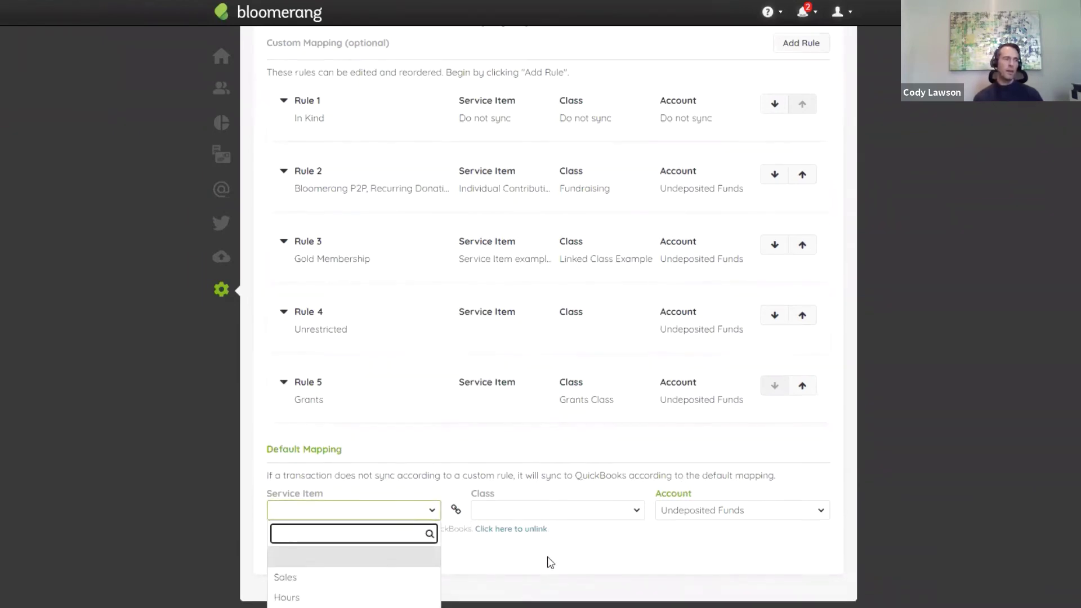
{"action": "left_click", "coordinate": [588, 478]}
{"action": "scroll", "coordinate": [386, 253], "scroll_direction": "up", "scroll_amount": 3}
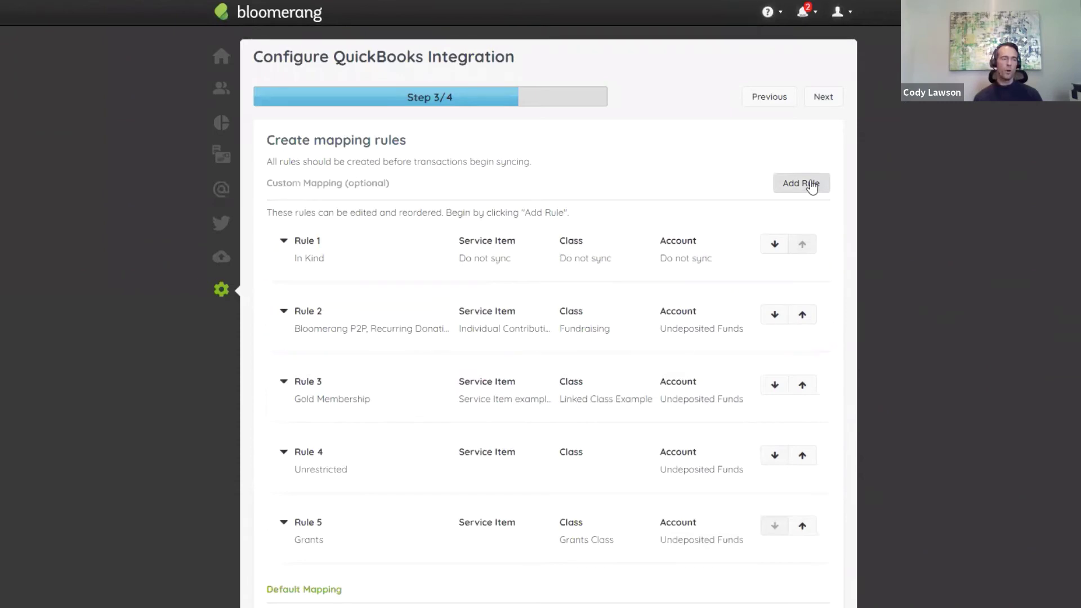
{"action": "scroll", "coordinate": [870, 227], "scroll_direction": "down", "scroll_amount": 3}
{"action": "scroll", "coordinate": [992, 524], "scroll_direction": "up", "scroll_amount": 2}
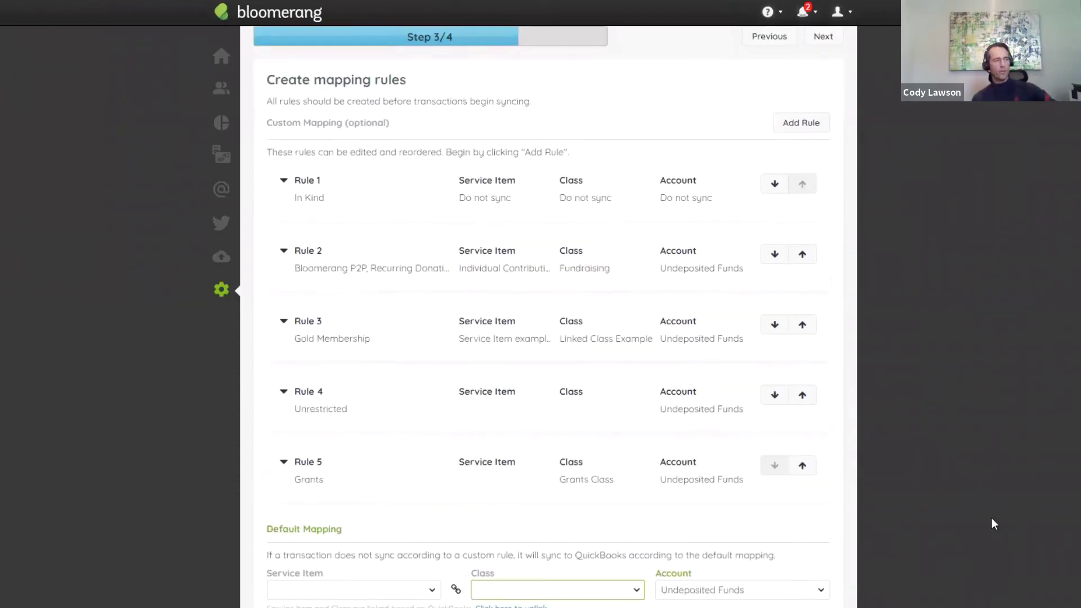
{"action": "scroll", "coordinate": [992, 524], "scroll_direction": "down", "scroll_amount": 2}
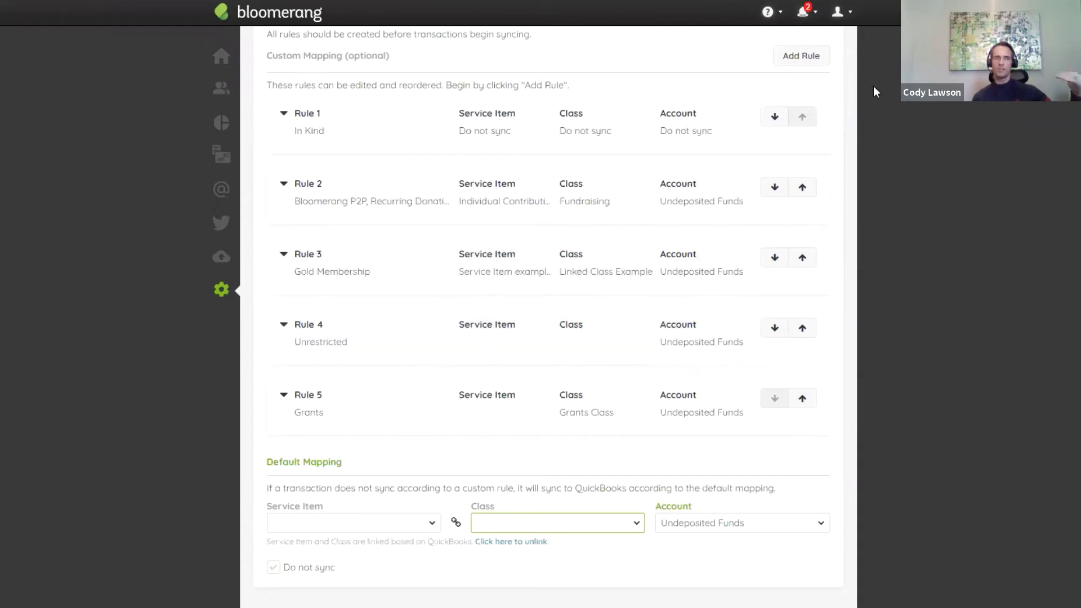
- Start a new custom mapping rule that matches the Unrestricted fund and the Direct Mail appeal
{"action": "left_click", "coordinate": [791, 57]}
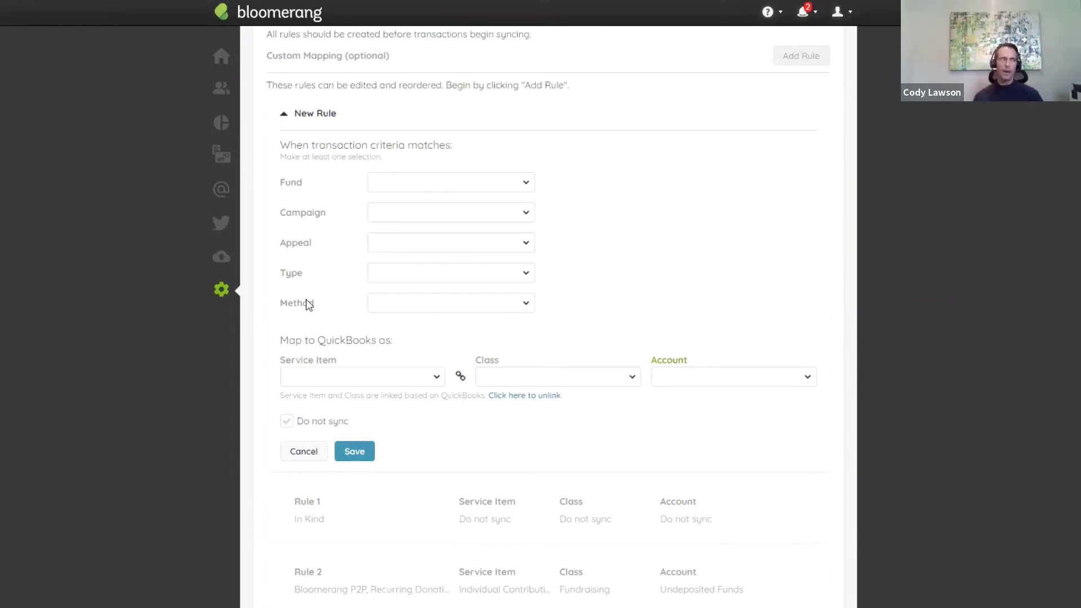
{"action": "left_click", "coordinate": [525, 186]}
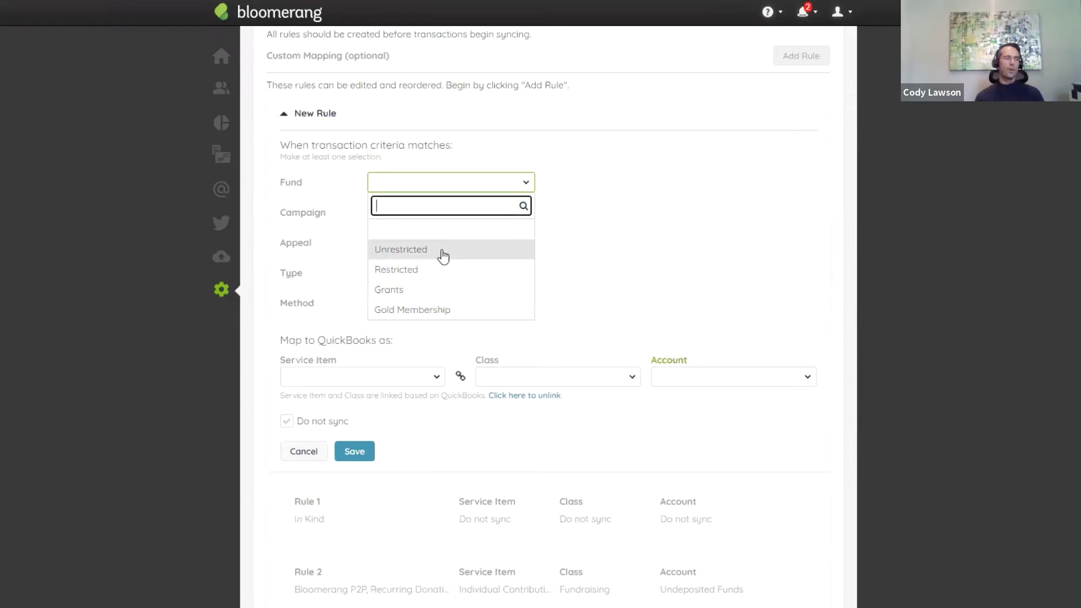
{"action": "left_click", "coordinate": [443, 250]}
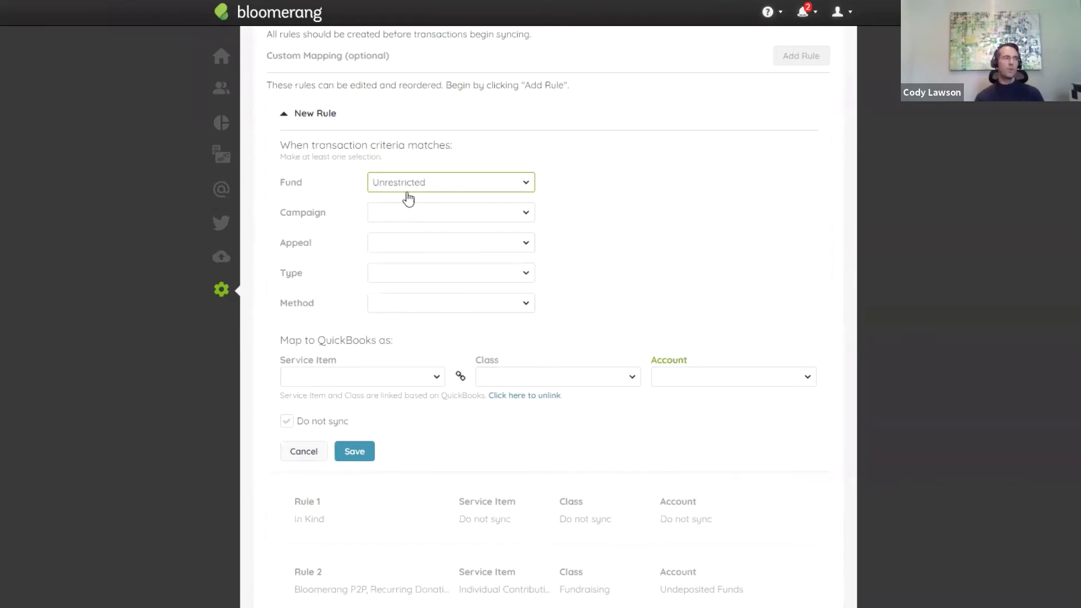
{"action": "left_click", "coordinate": [521, 252]}
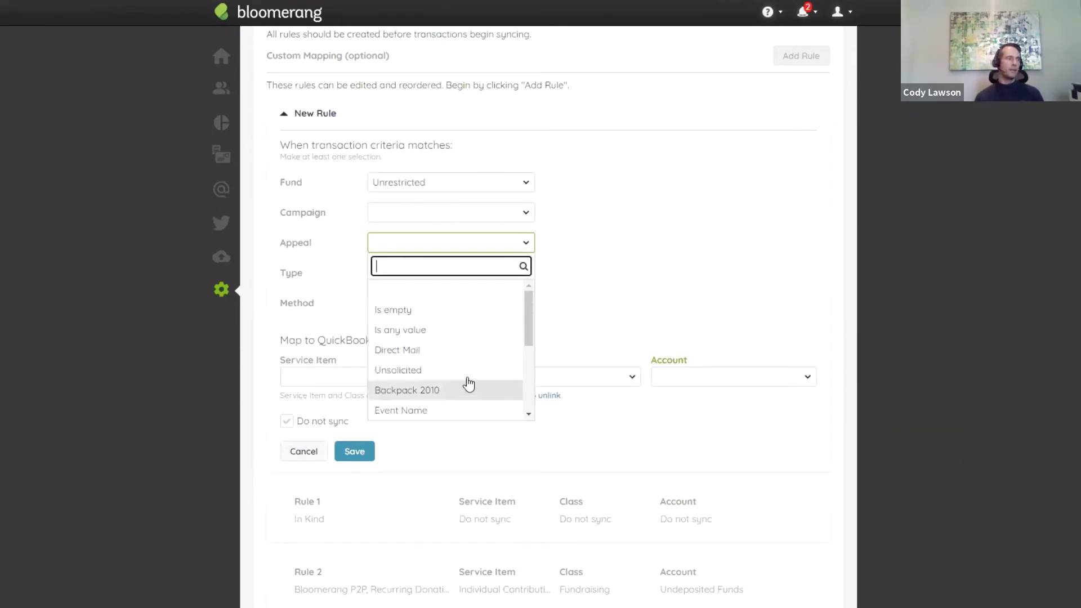
{"action": "left_click", "coordinate": [421, 352]}
{"action": "left_click", "coordinate": [544, 228]}
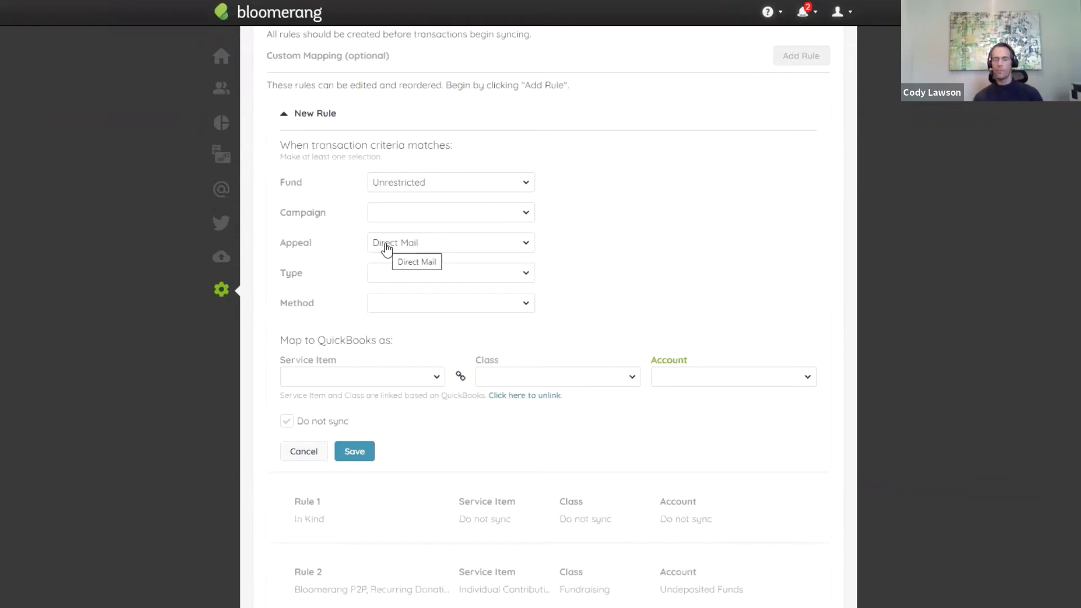
- Try mapping the new rule to the Undeposited Funds account and to Do not sync, and discard the rule
{"action": "left_click_drag", "start_coordinate": [281, 341], "coordinate": [389, 344]}
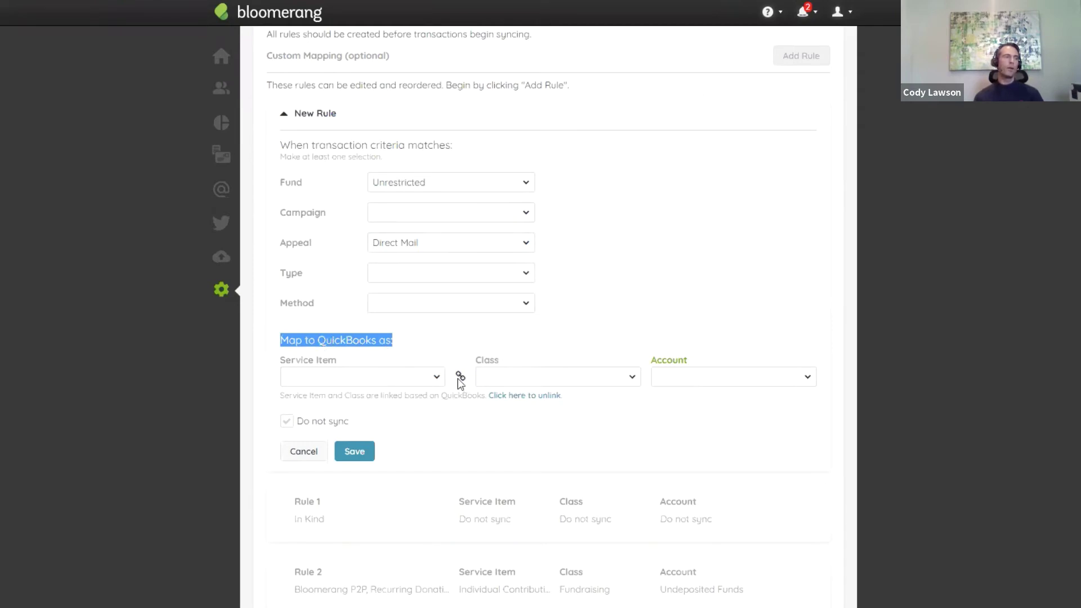
{"action": "left_click", "coordinate": [808, 379]}
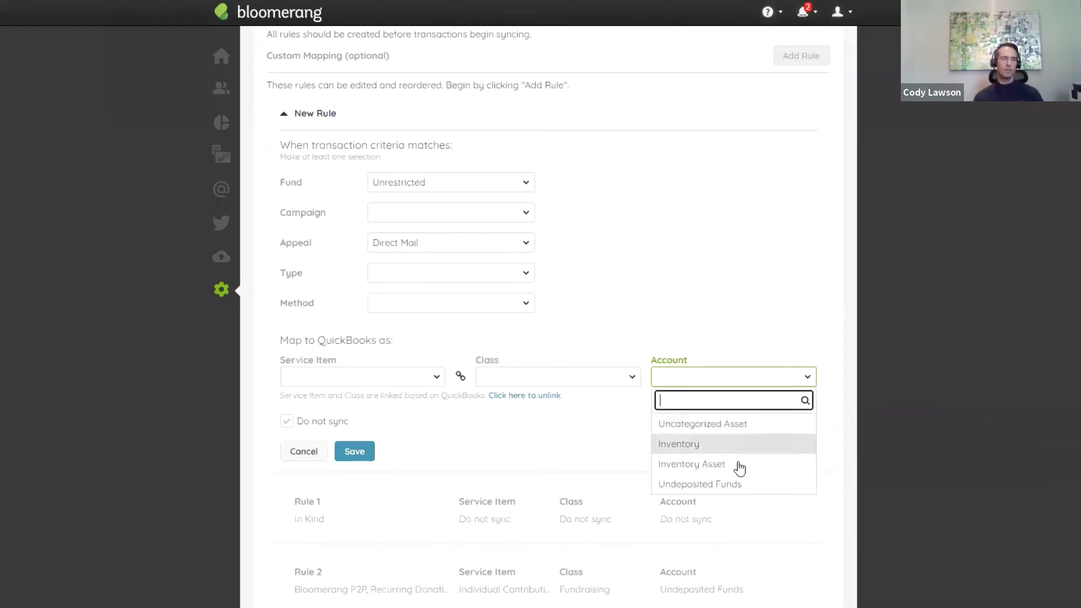
{"action": "left_click", "coordinate": [729, 487]}
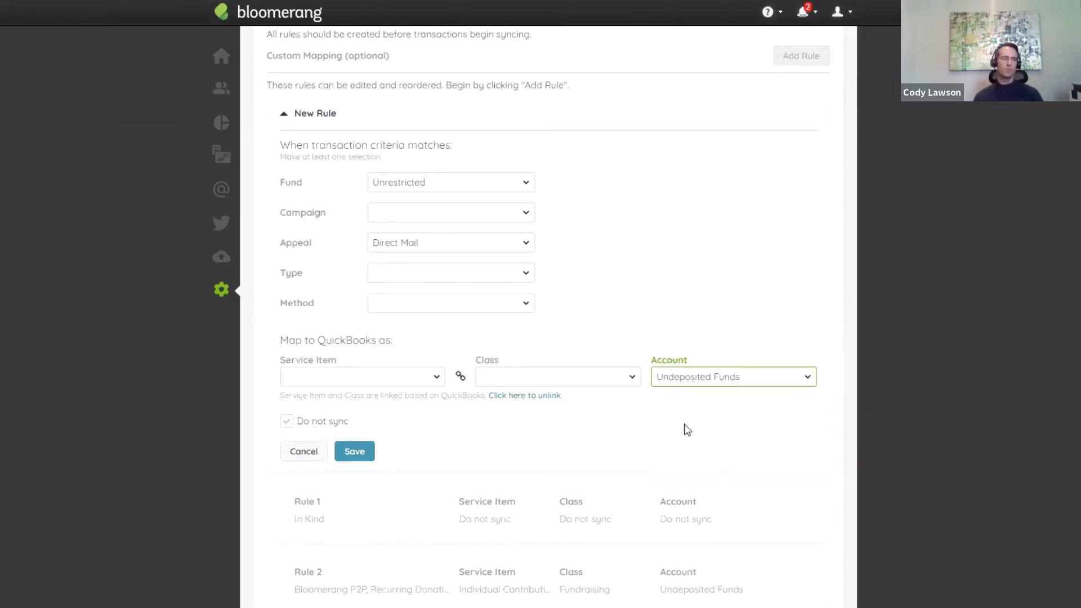
{"action": "left_click", "coordinate": [288, 423]}
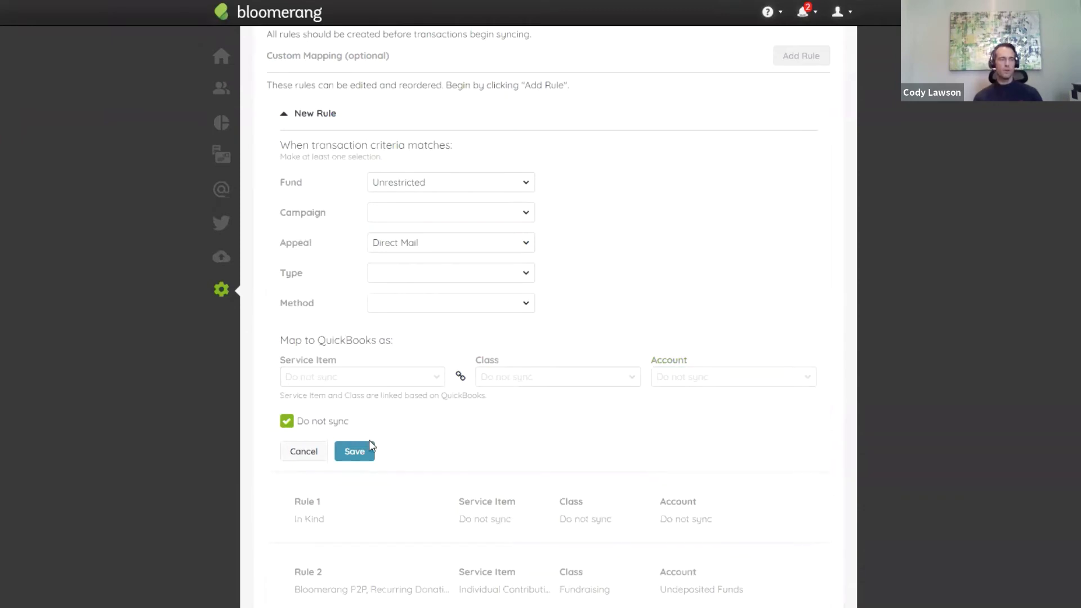
{"action": "left_click", "coordinate": [305, 451]}
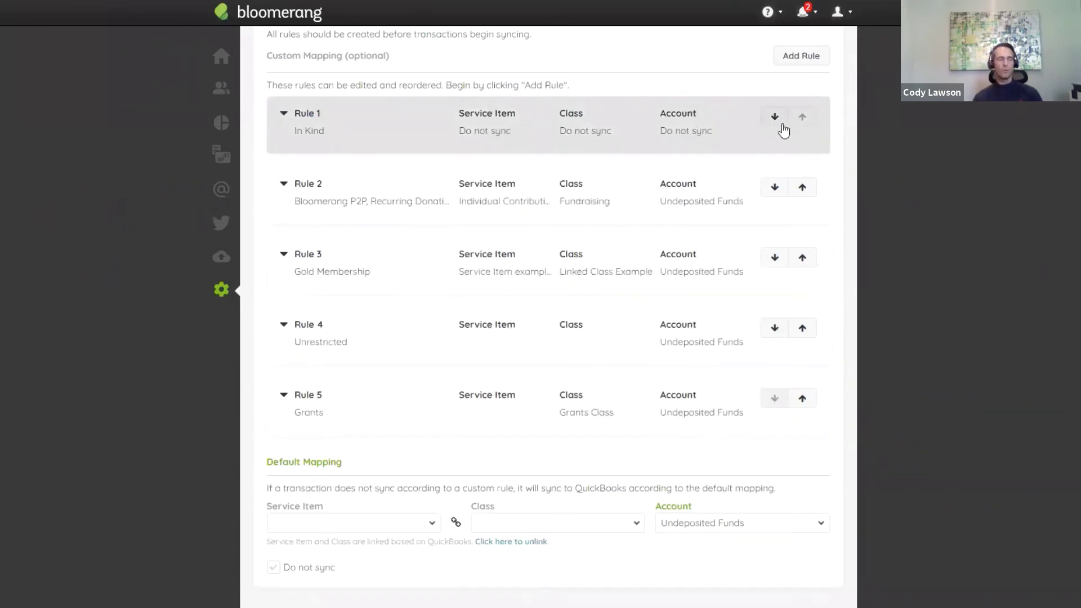
- Examine the In Kind rule's criteria and Do not sync mapping, close it without changes, and continue to the final setup stage
{"action": "left_click", "coordinate": [465, 141]}
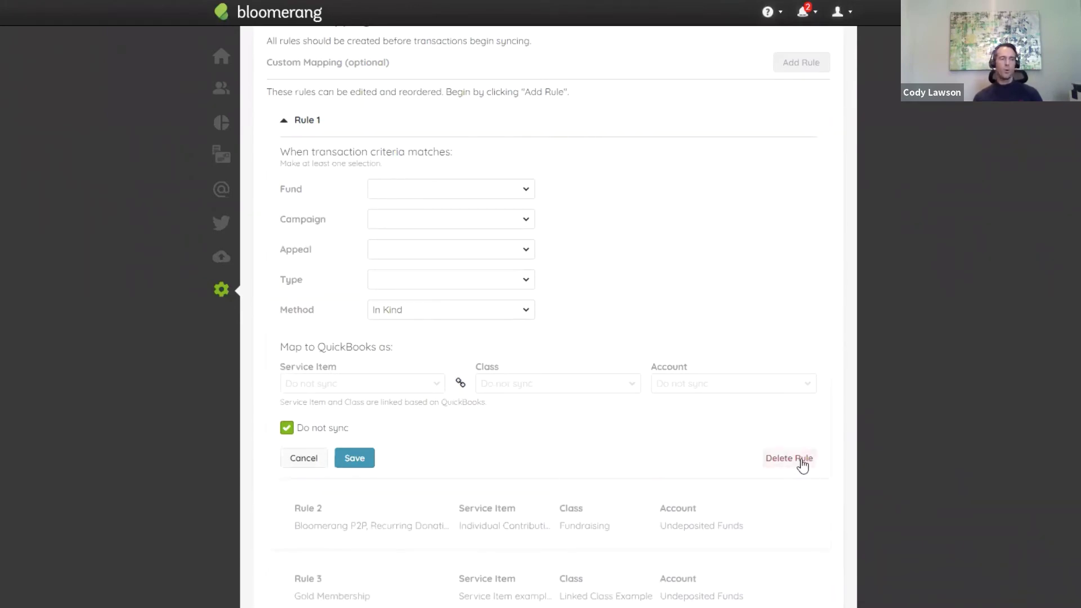
{"action": "left_click", "coordinate": [304, 458]}
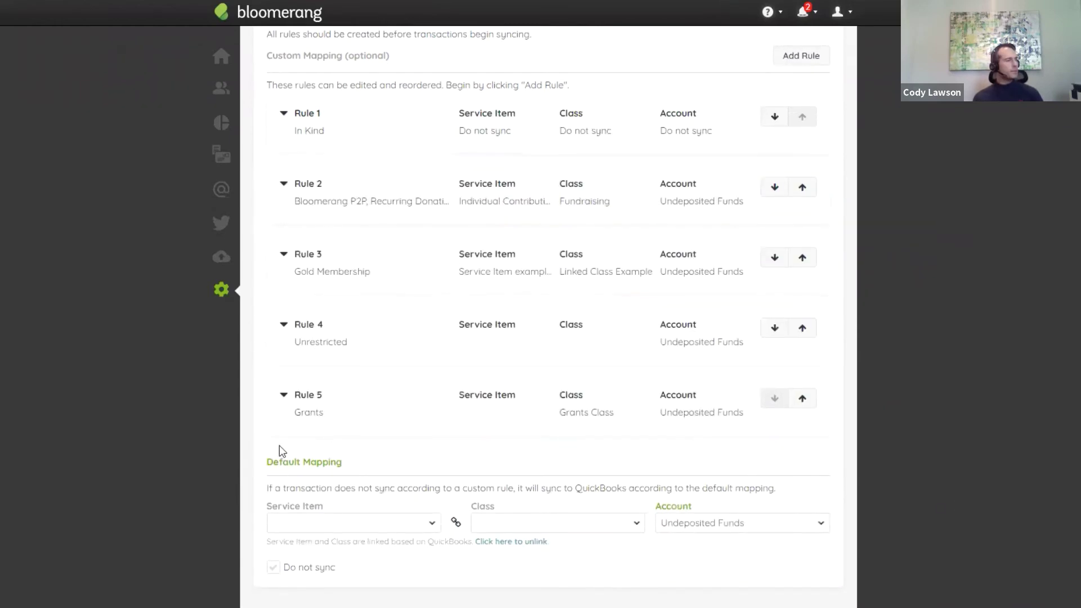
{"action": "scroll", "coordinate": [400, 101], "scroll_direction": "up", "scroll_amount": 3}
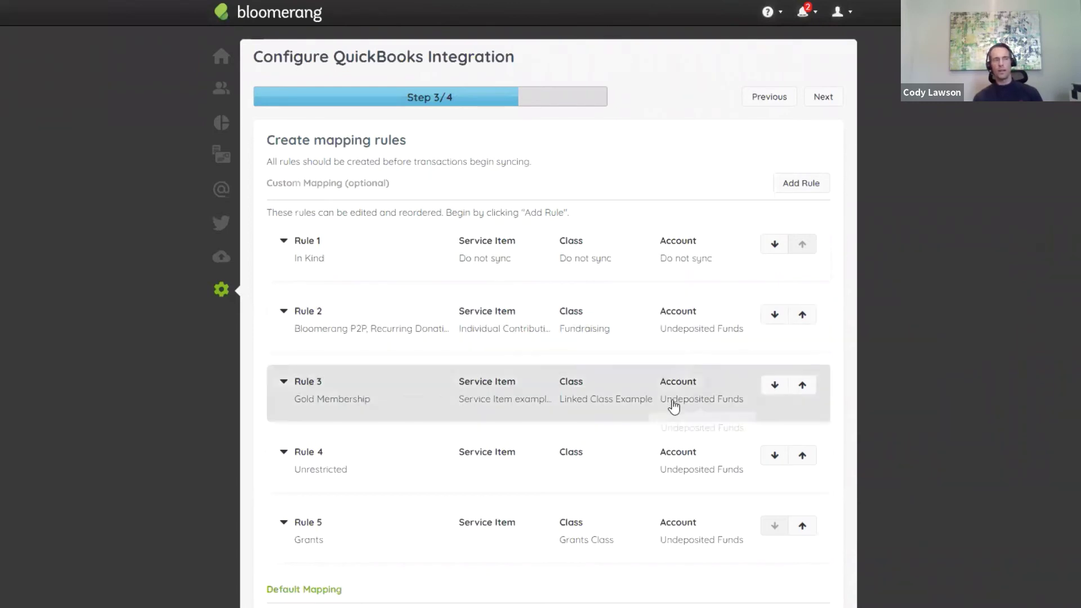
{"action": "scroll", "coordinate": [448, 519], "scroll_direction": "down", "scroll_amount": 1}
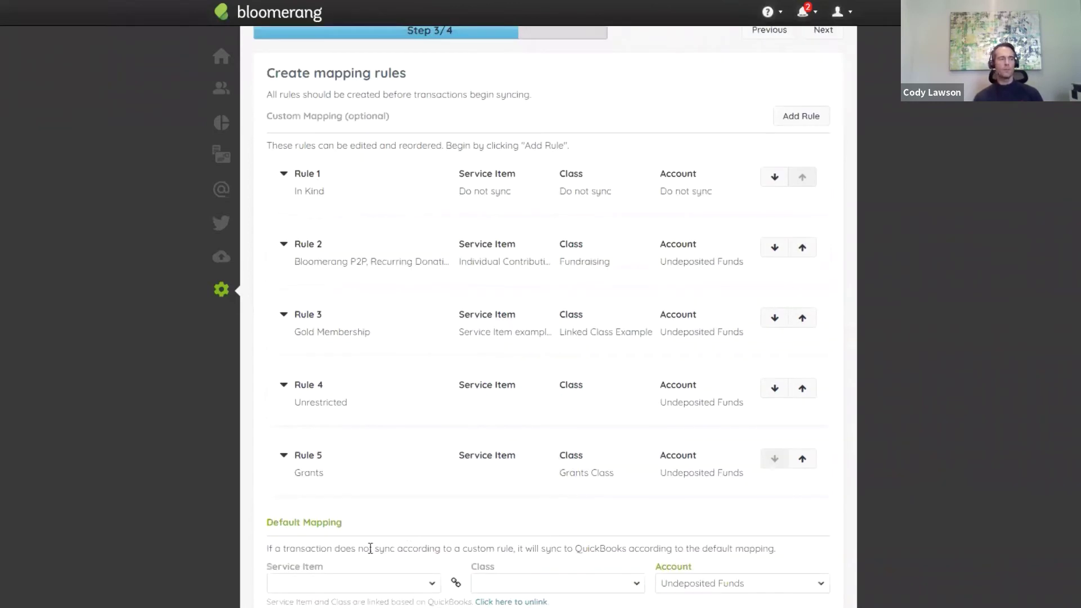
{"action": "scroll", "coordinate": [283, 524], "scroll_direction": "down", "scroll_amount": 1}
{"action": "scroll", "coordinate": [570, 234], "scroll_direction": "up", "scroll_amount": 2}
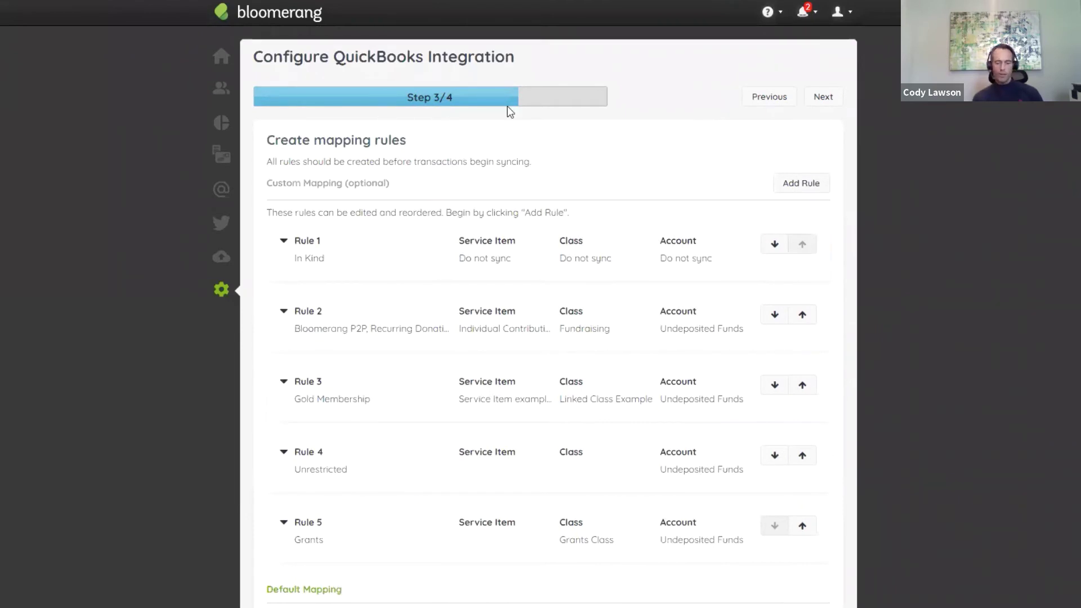
{"action": "left_click", "coordinate": [823, 97]}
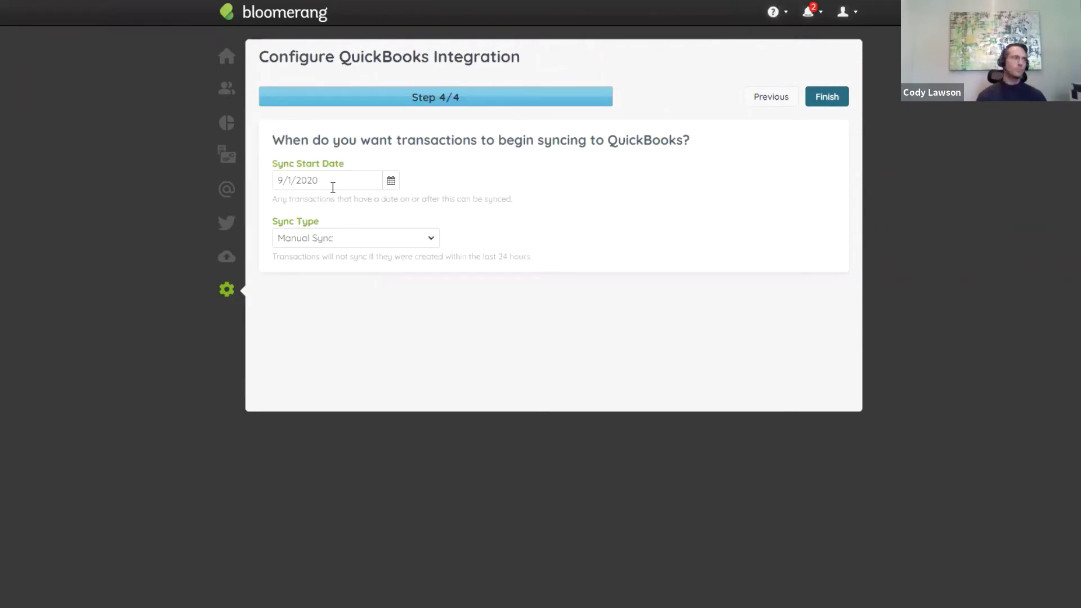
- Try an Automatic Sync with a Weekly frequency on Wednesday, look through the available times, and switch the sync type back to Manual Sync
{"action": "left_click", "coordinate": [433, 245]}
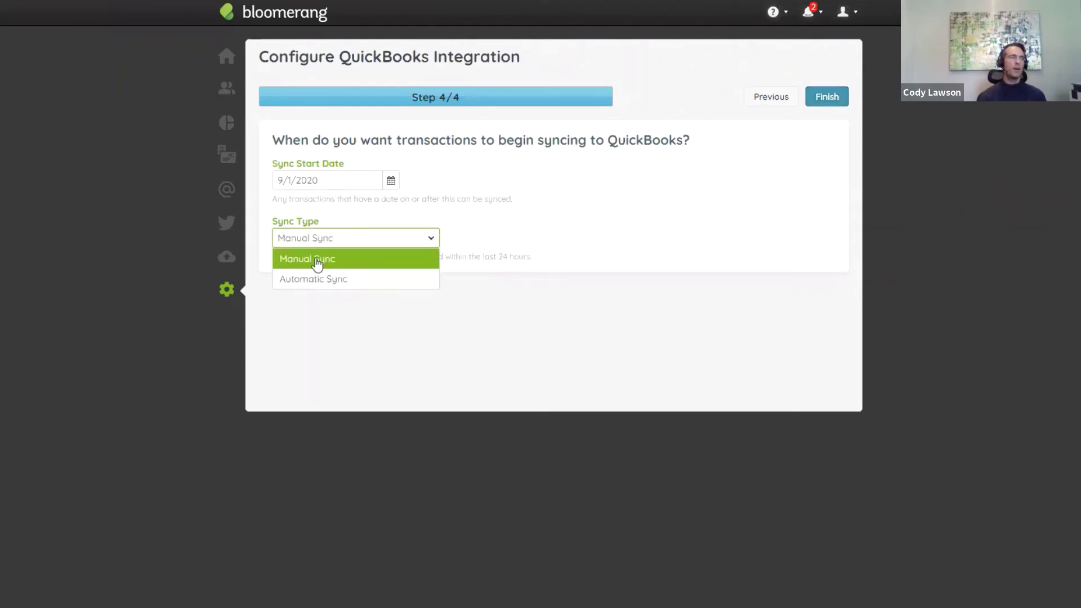
{"action": "left_click", "coordinate": [356, 279]}
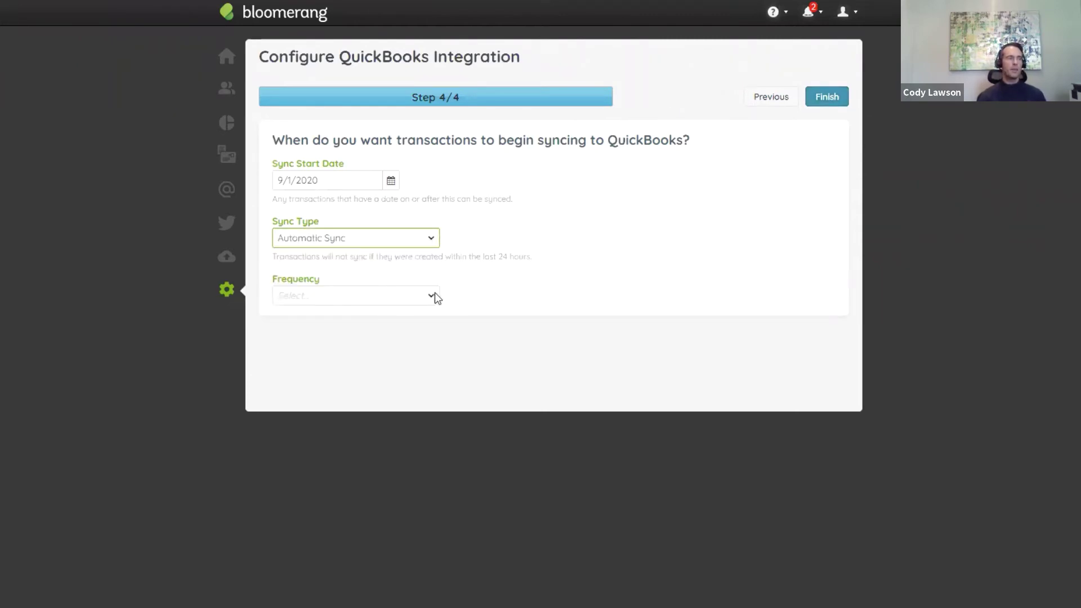
{"action": "left_click", "coordinate": [419, 304]}
{"action": "left_click", "coordinate": [419, 304]}
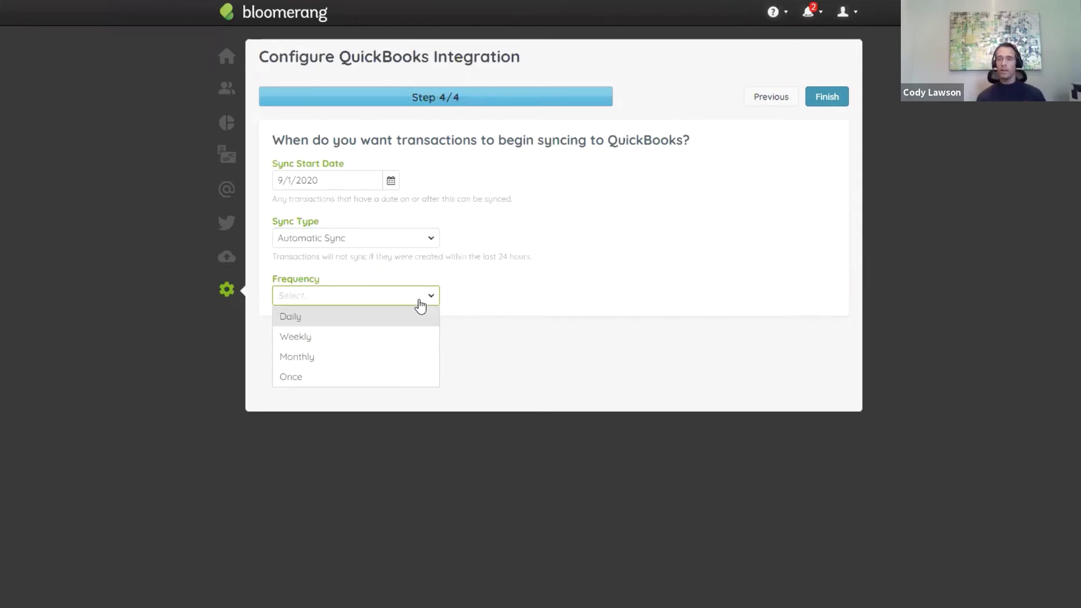
{"action": "left_click", "coordinate": [307, 338]}
{"action": "left_click", "coordinate": [543, 306]}
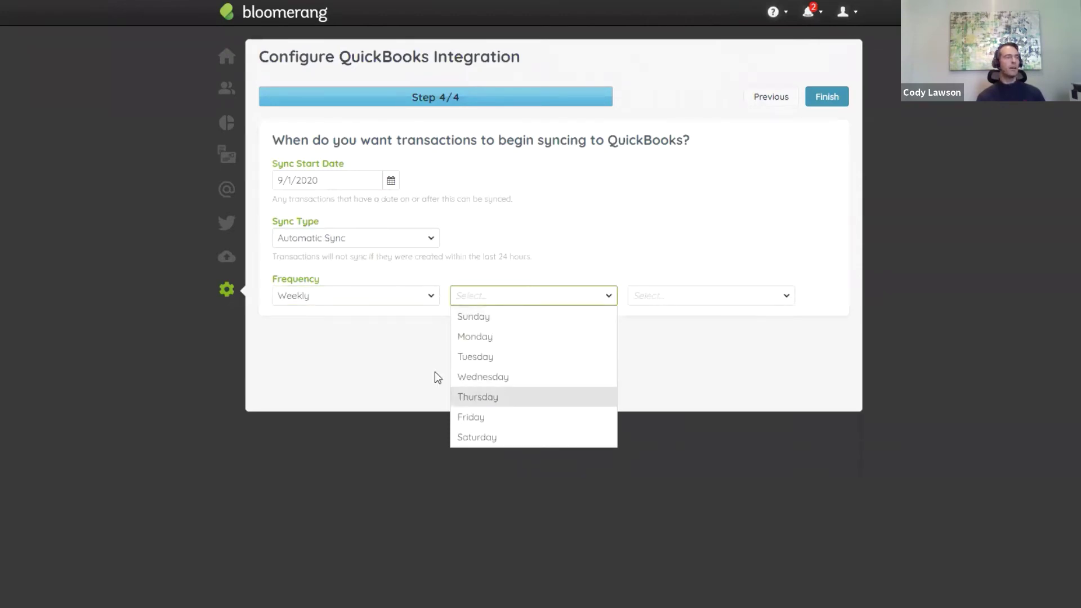
{"action": "left_click", "coordinate": [534, 377]}
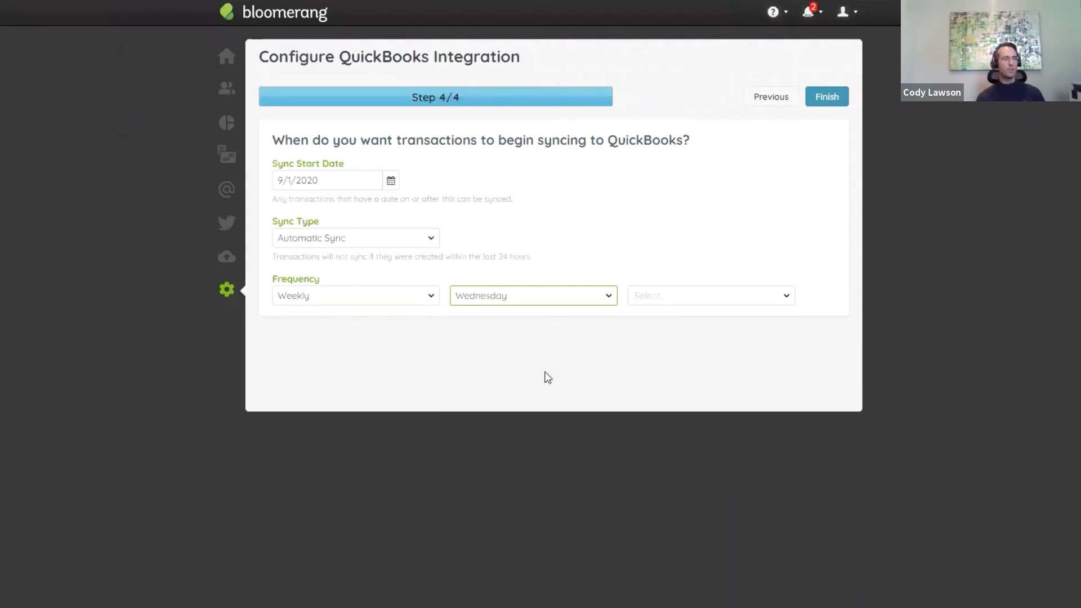
{"action": "left_click", "coordinate": [742, 303]}
{"action": "scroll", "coordinate": [693, 394], "scroll_direction": "down", "scroll_amount": 6}
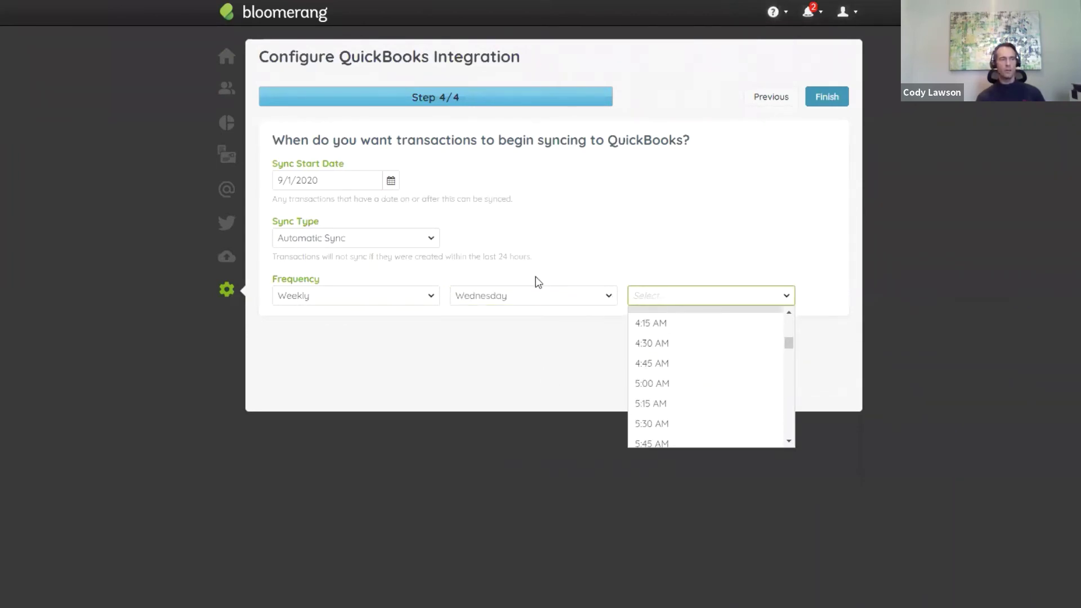
{"action": "left_click", "coordinate": [497, 265]}
{"action": "left_click", "coordinate": [429, 240]}
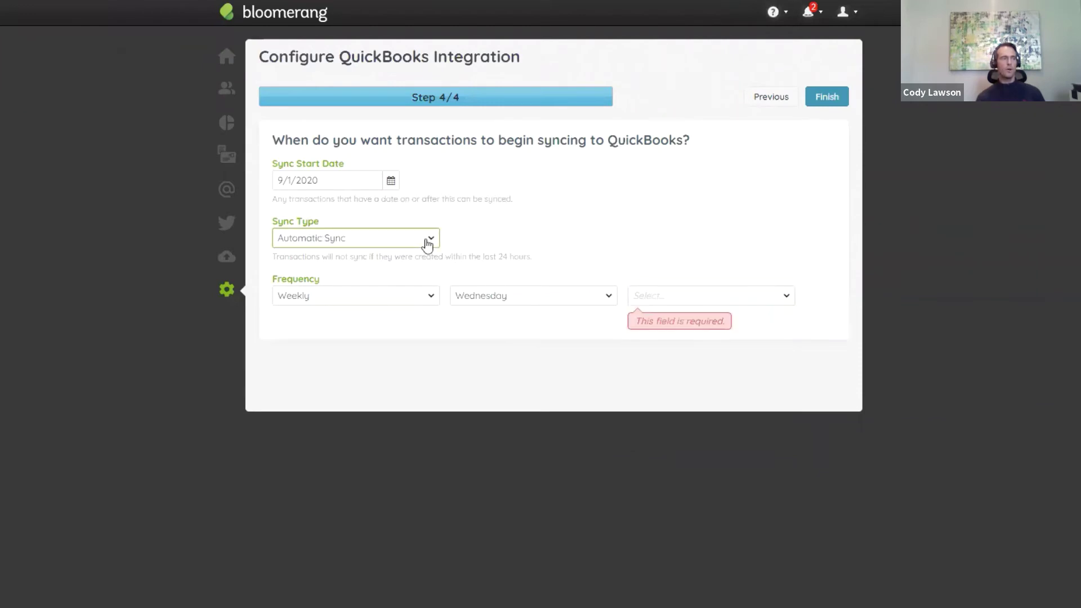
{"action": "left_click", "coordinate": [373, 257]}
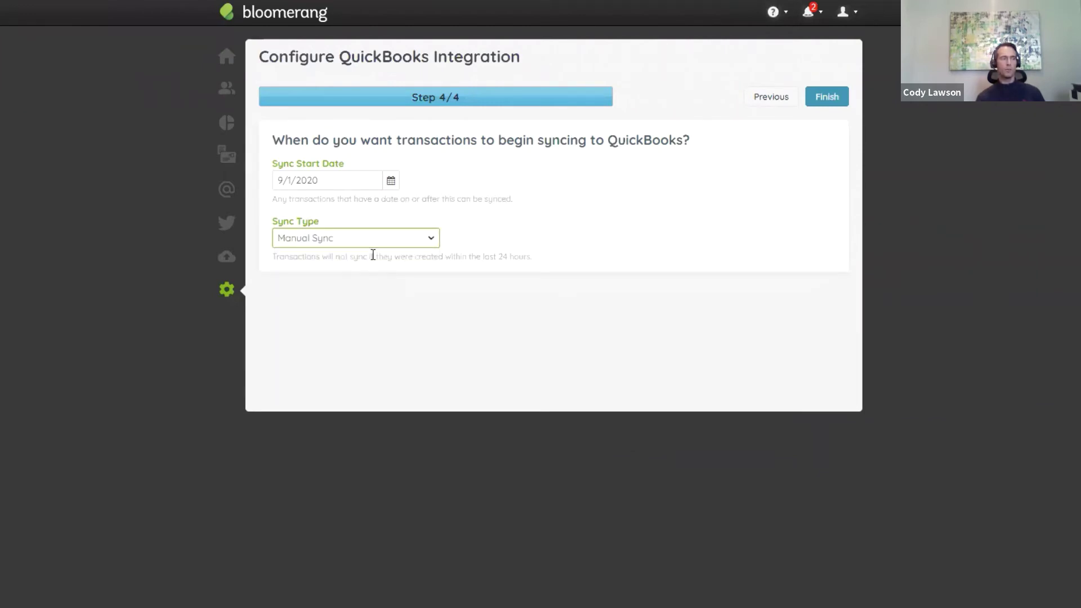
- Compare the sync type options, keep Manual Sync, and finish the QuickBooks integration setup
{"action": "left_click", "coordinate": [436, 242]}
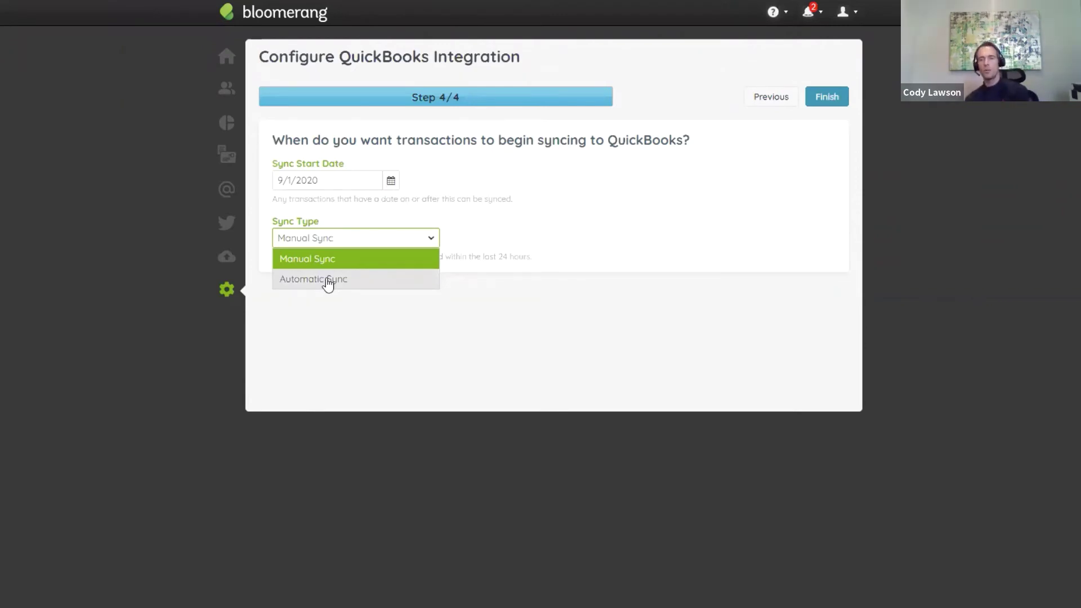
{"action": "left_click", "coordinate": [495, 234]}
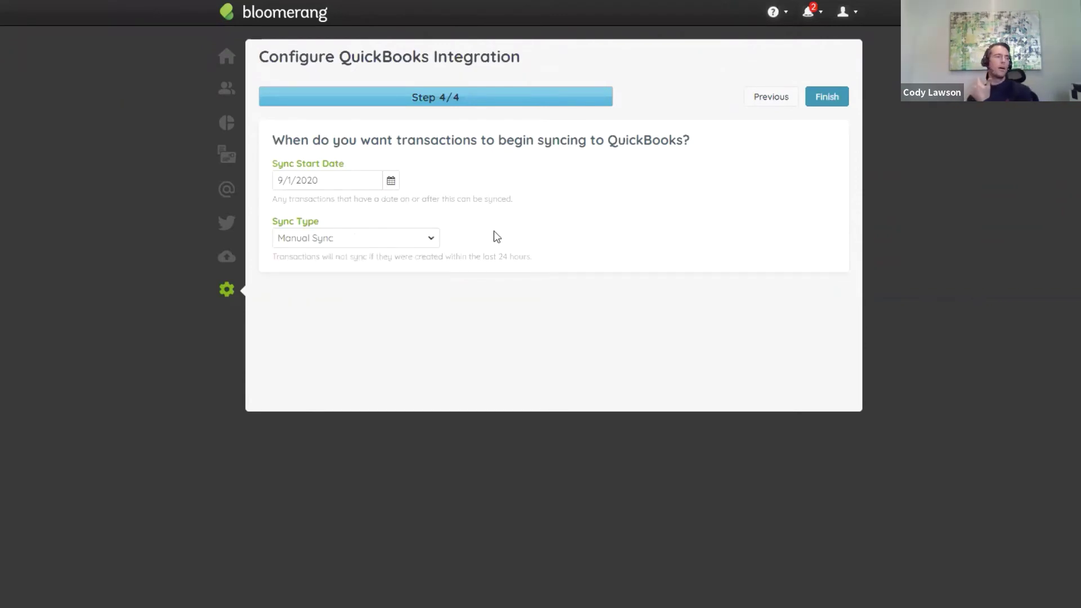
{"action": "left_click", "coordinate": [428, 238]}
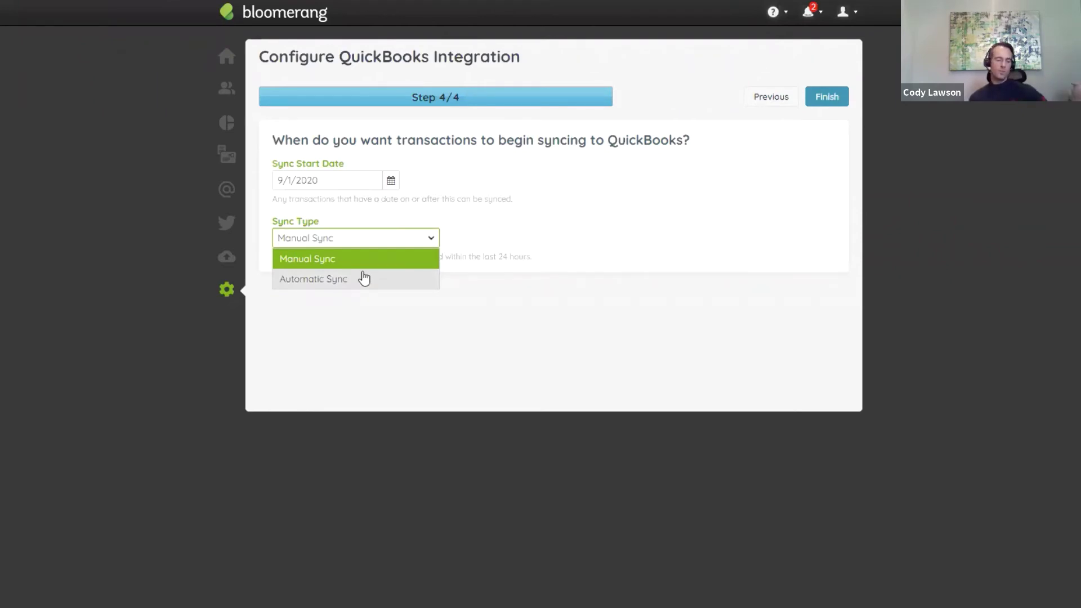
{"action": "left_click", "coordinate": [422, 239]}
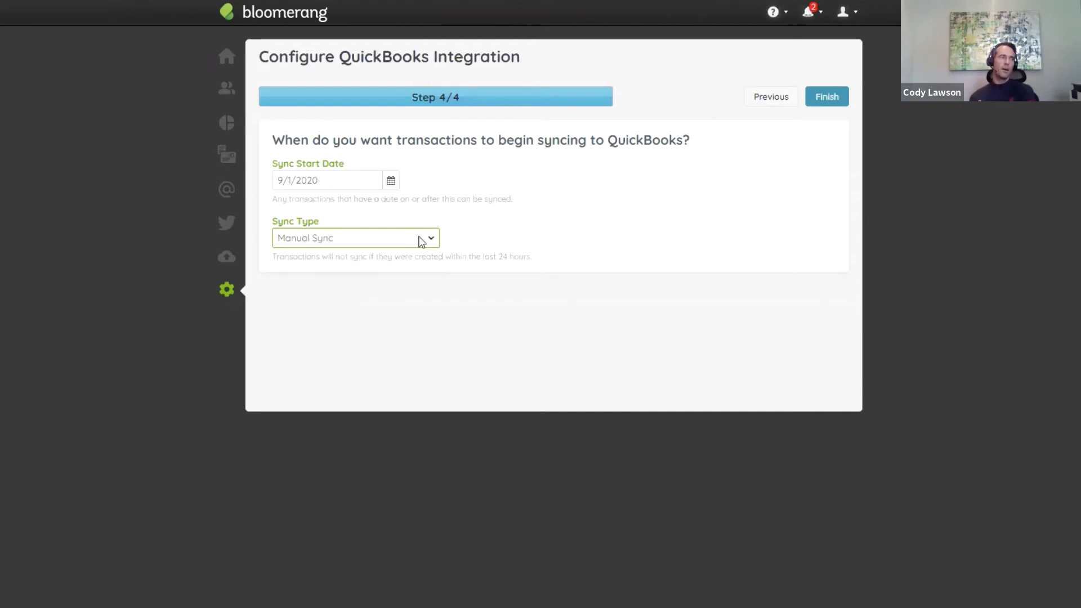
{"action": "left_click", "coordinate": [827, 97]}
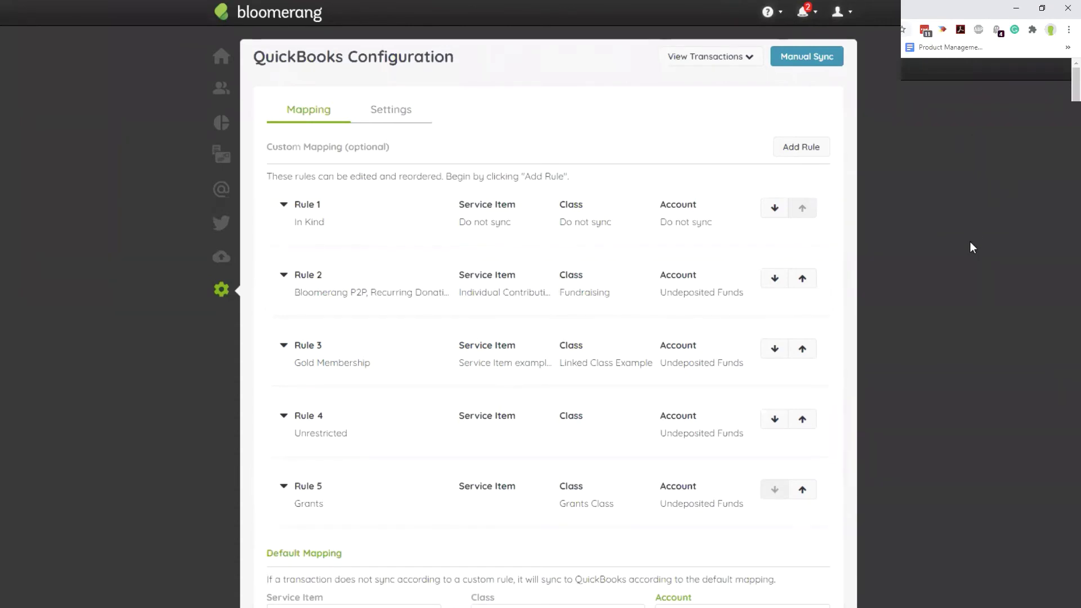
- Review the mapping rules, then the configuration settings for connection, sync start and type, transaction mapping, write-offs, refunds and constituent names
{"action": "scroll", "coordinate": [971, 242], "scroll_direction": "down", "scroll_amount": 1}
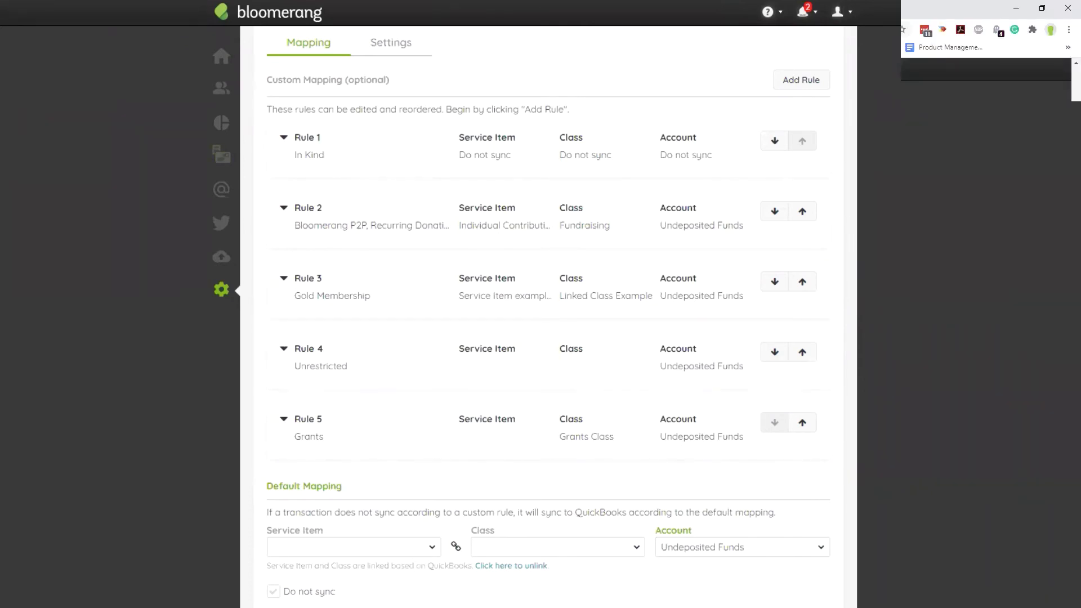
{"action": "scroll", "coordinate": [550, 316], "scroll_direction": "up", "scroll_amount": 2}
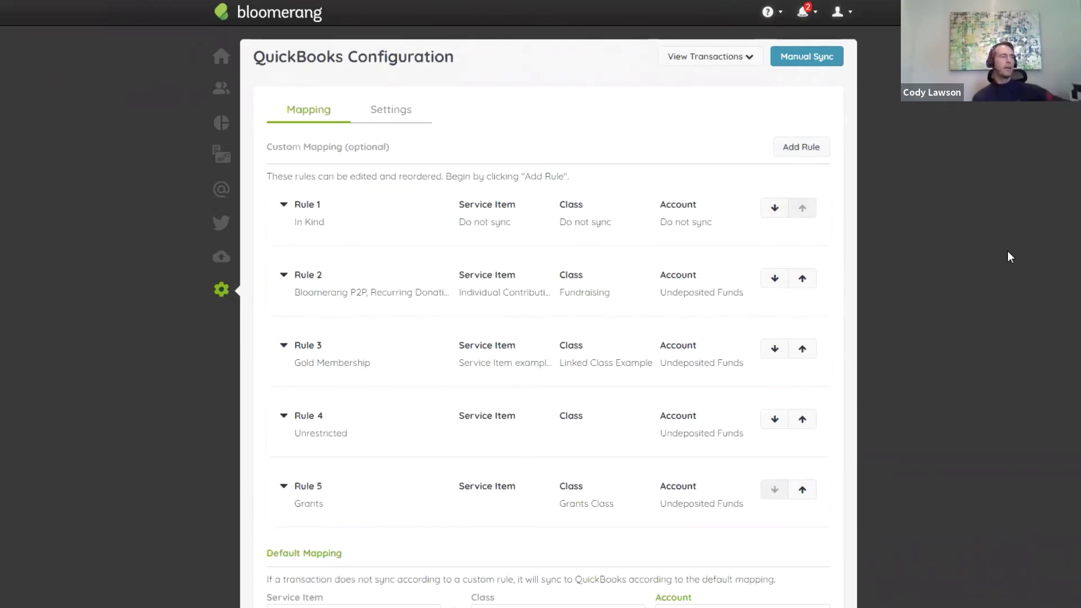
{"action": "scroll", "coordinate": [411, 294], "scroll_direction": "down", "scroll_amount": 1}
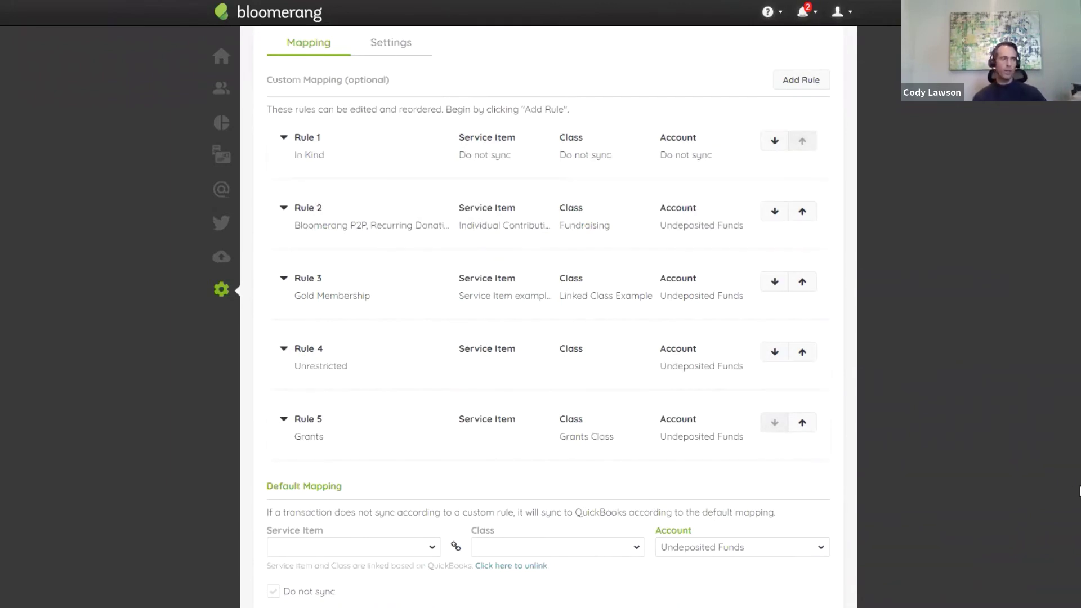
{"action": "scroll", "coordinate": [1080, 491], "scroll_direction": "up", "scroll_amount": 1}
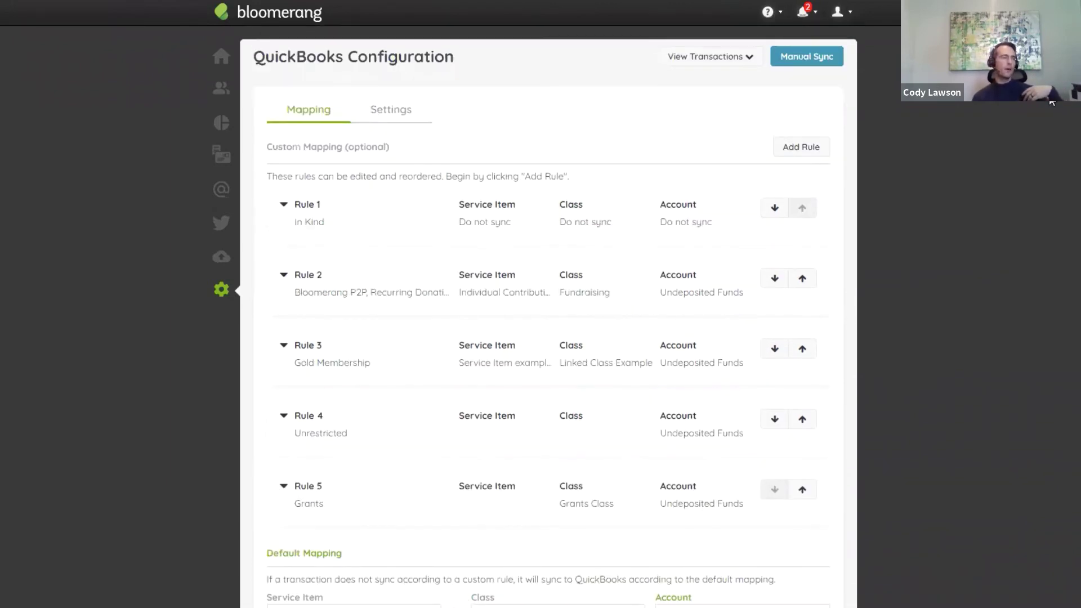
{"action": "left_click", "coordinate": [386, 115]}
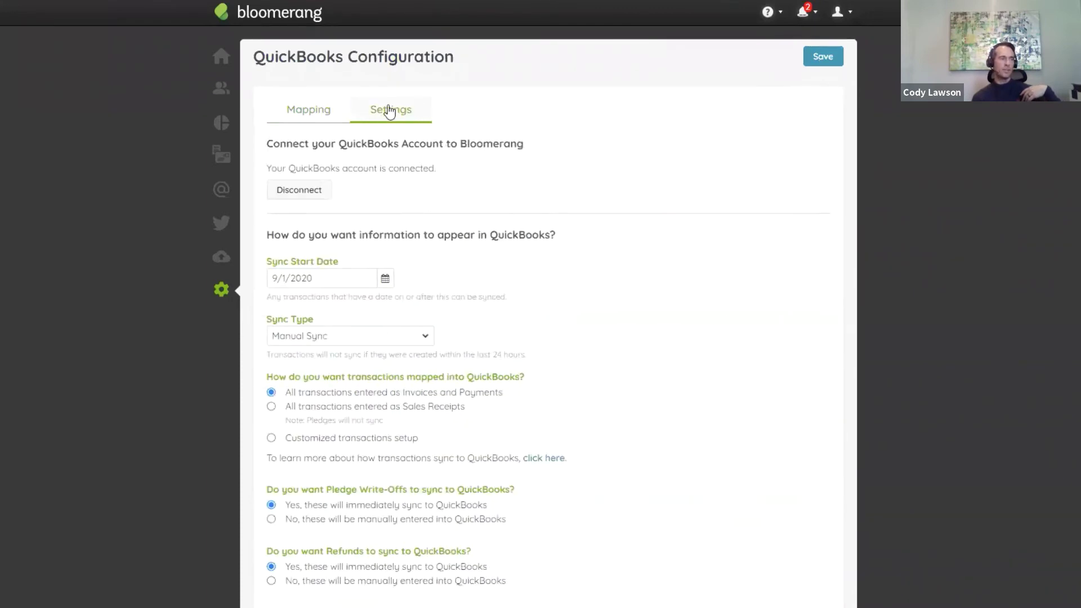
{"action": "scroll", "coordinate": [424, 338], "scroll_direction": "down", "scroll_amount": 1}
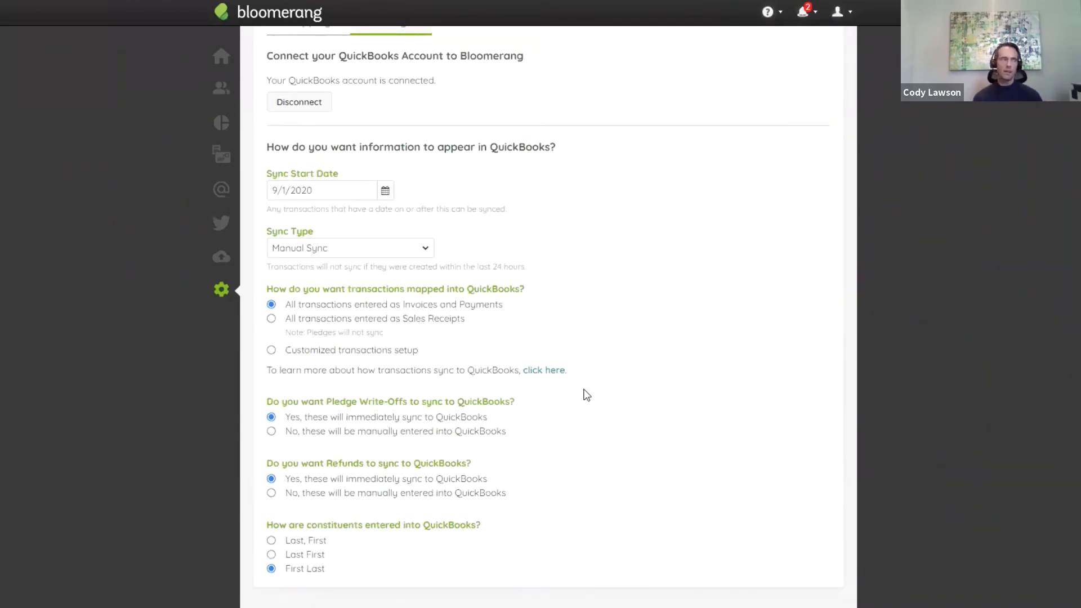
{"action": "scroll", "coordinate": [586, 388], "scroll_direction": "up", "scroll_amount": 1}
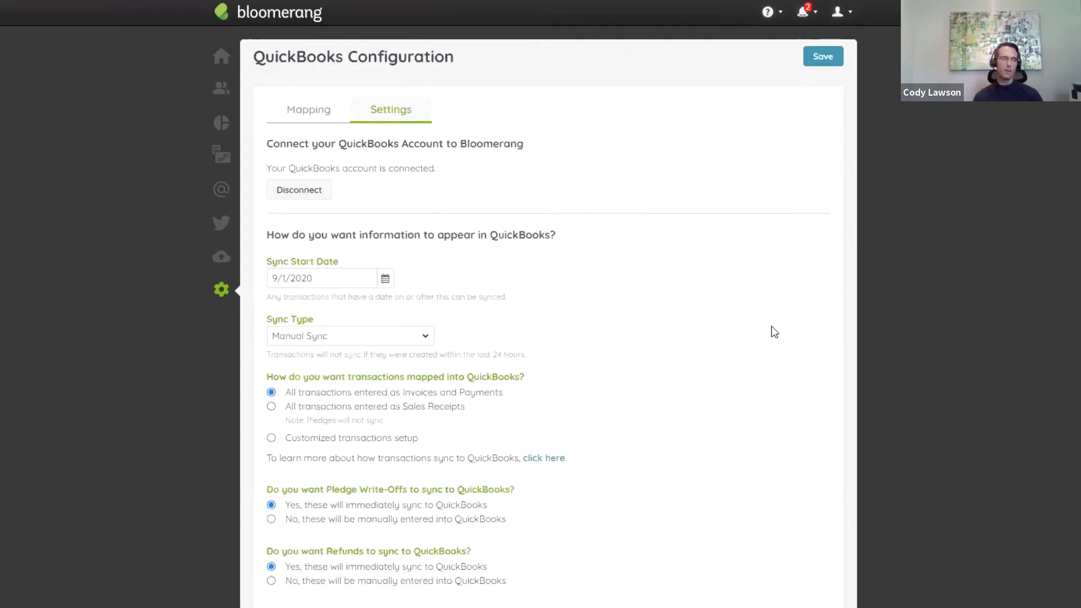
{"action": "scroll", "coordinate": [771, 331], "scroll_direction": "down", "scroll_amount": 2}
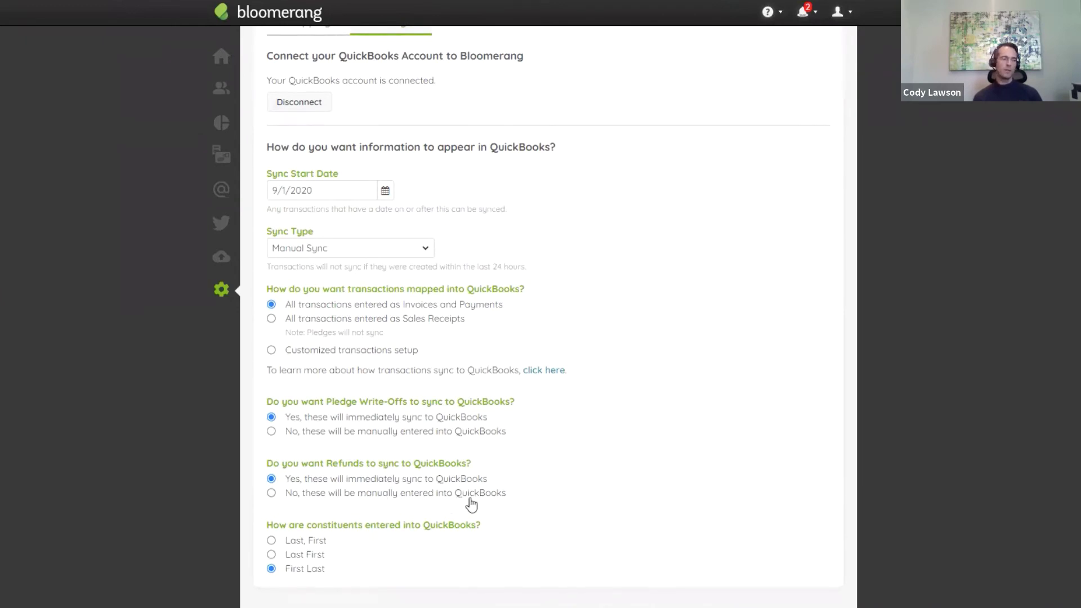
{"action": "scroll", "coordinate": [441, 345], "scroll_direction": "up", "scroll_amount": 2}
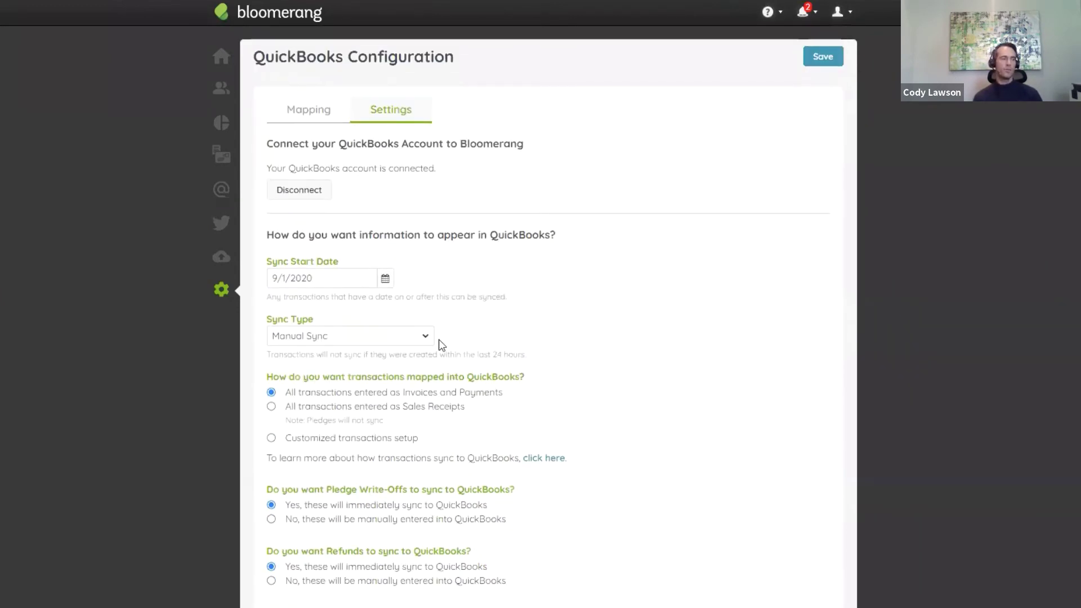
- Return to the mapping rules, move the In Kind rule down one place, and move it back up to first
{"action": "left_click", "coordinate": [309, 110]}
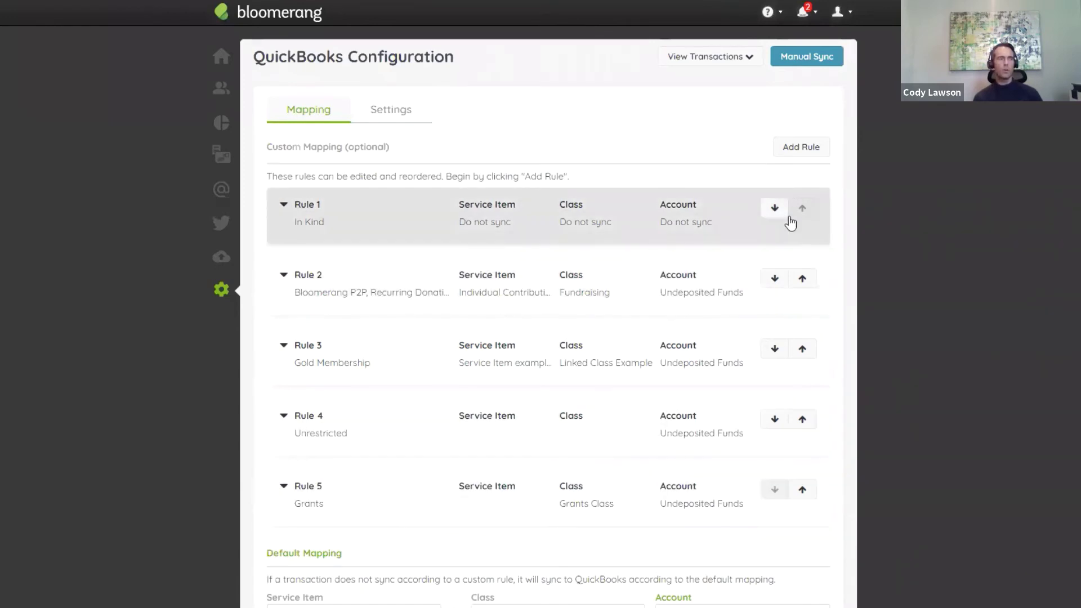
{"action": "left_click", "coordinate": [773, 213]}
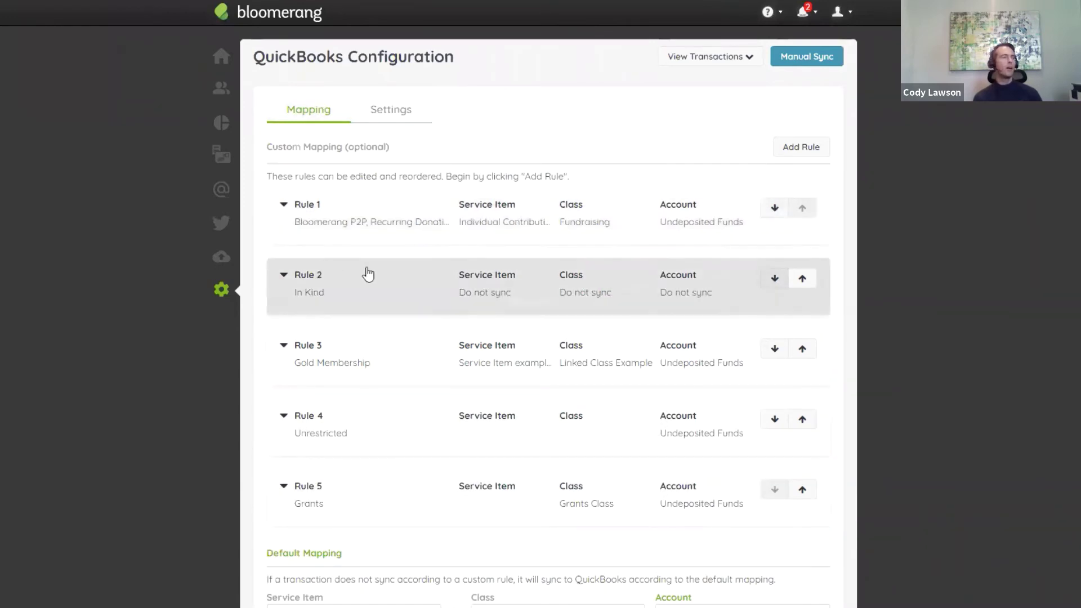
{"action": "left_click", "coordinate": [804, 280]}
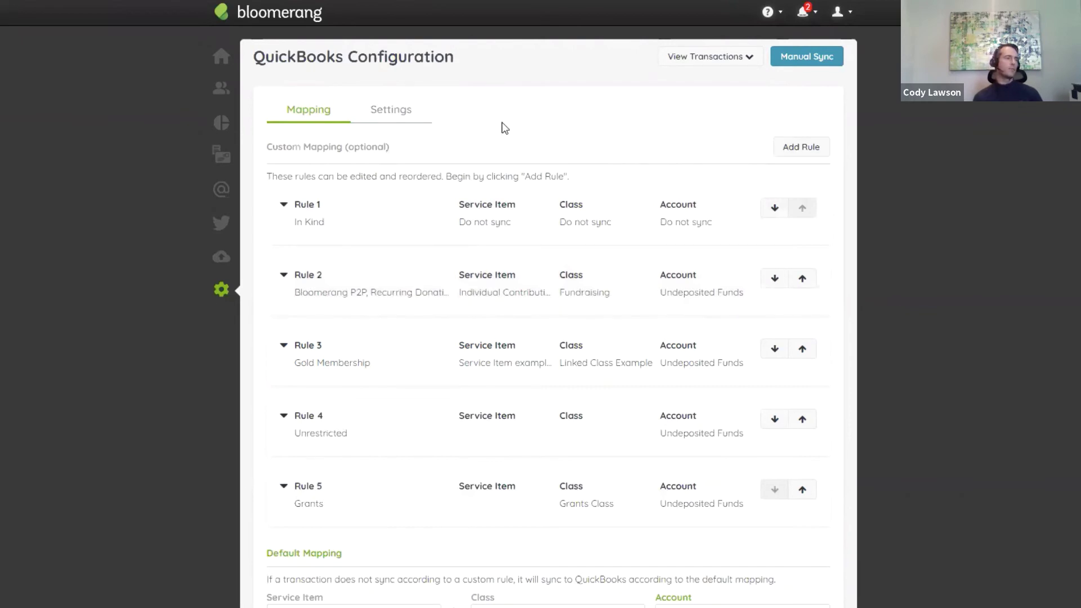
- Check the default mapping fields and open the list of unsynced transactions
{"action": "scroll", "coordinate": [578, 431], "scroll_direction": "down", "scroll_amount": 1}
{"action": "scroll", "coordinate": [578, 431], "scroll_direction": "down", "scroll_amount": 1}
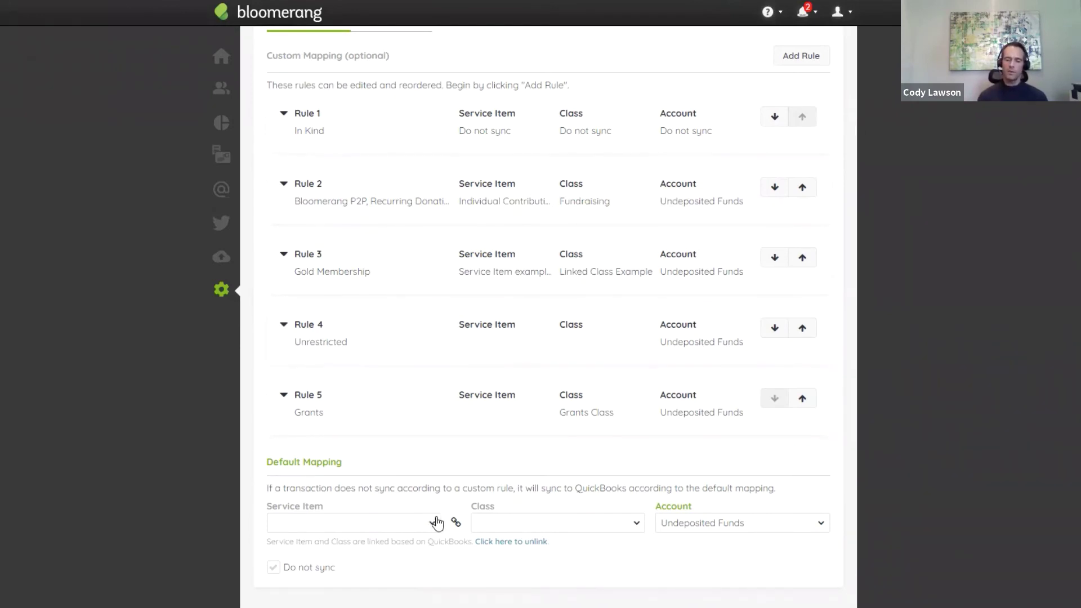
{"action": "scroll", "coordinate": [654, 449], "scroll_direction": "up", "scroll_amount": 3}
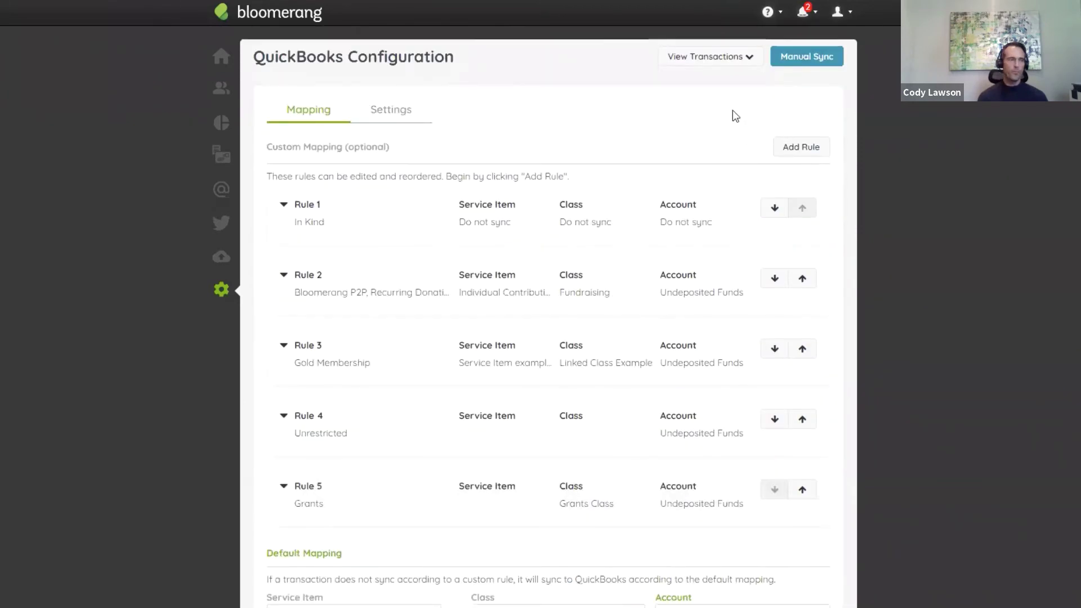
{"action": "left_click", "coordinate": [687, 61]}
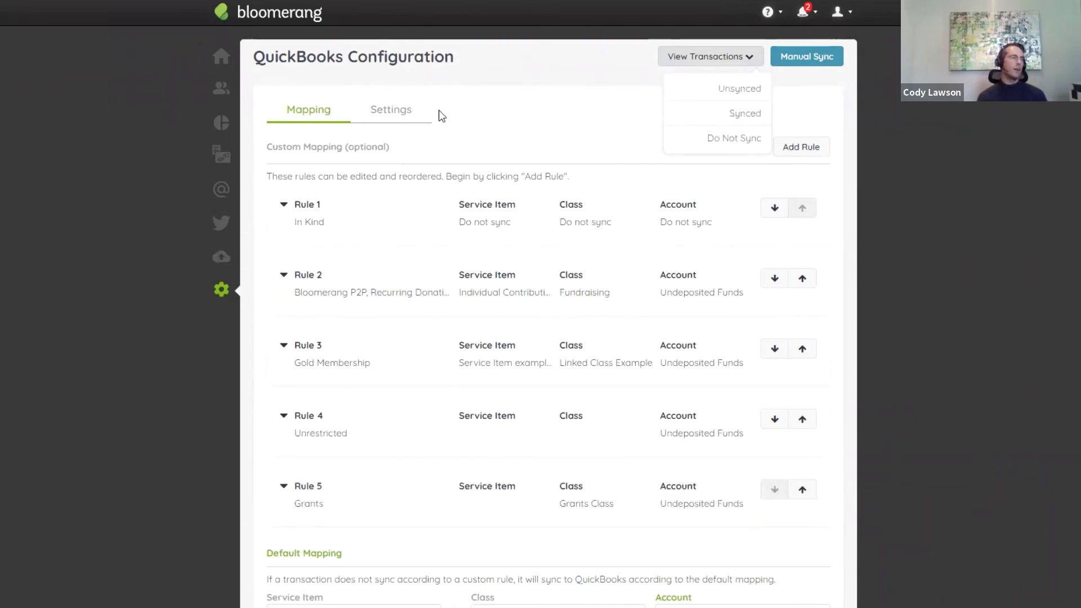
{"action": "left_click", "coordinate": [741, 95]}
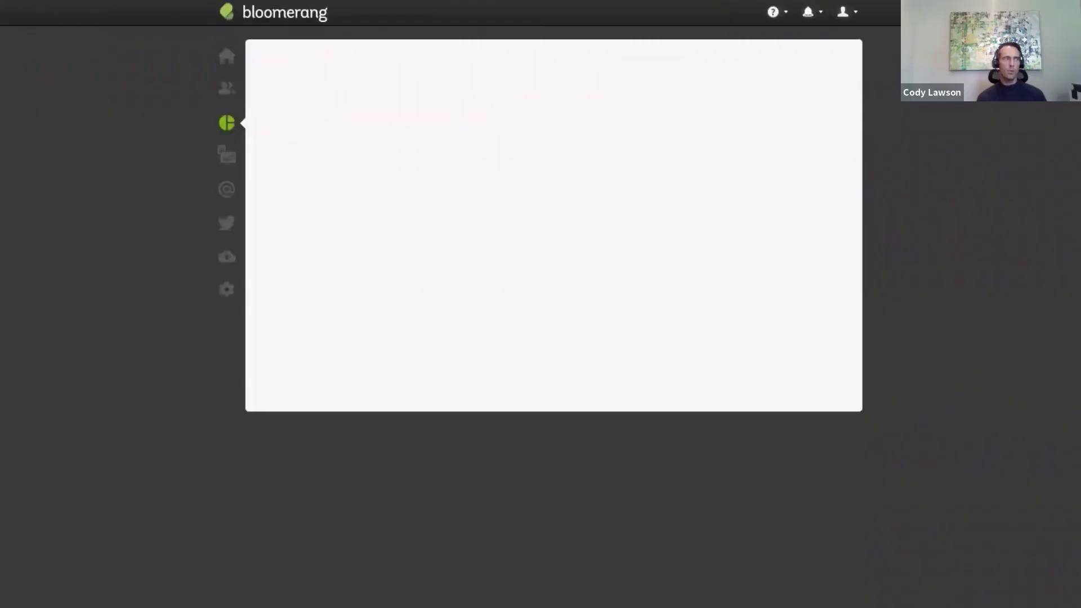
- Look through the unsynced transactions, open Org name 1's $100.00 transaction dated 9/1/2020, and check its QuickBooks status
{"action": "scroll", "coordinate": [829, 259], "scroll_direction": "down", "scroll_amount": 4}
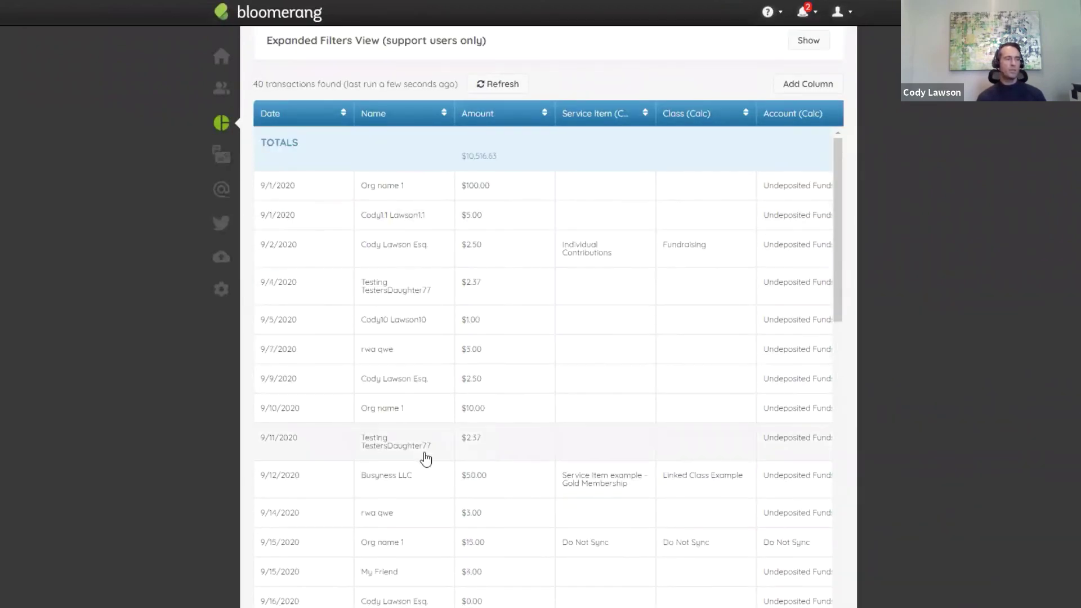
{"action": "scroll", "coordinate": [422, 458], "scroll_direction": "down", "scroll_amount": 5}
{"action": "scroll", "coordinate": [296, 180], "scroll_direction": "up", "scroll_amount": 5}
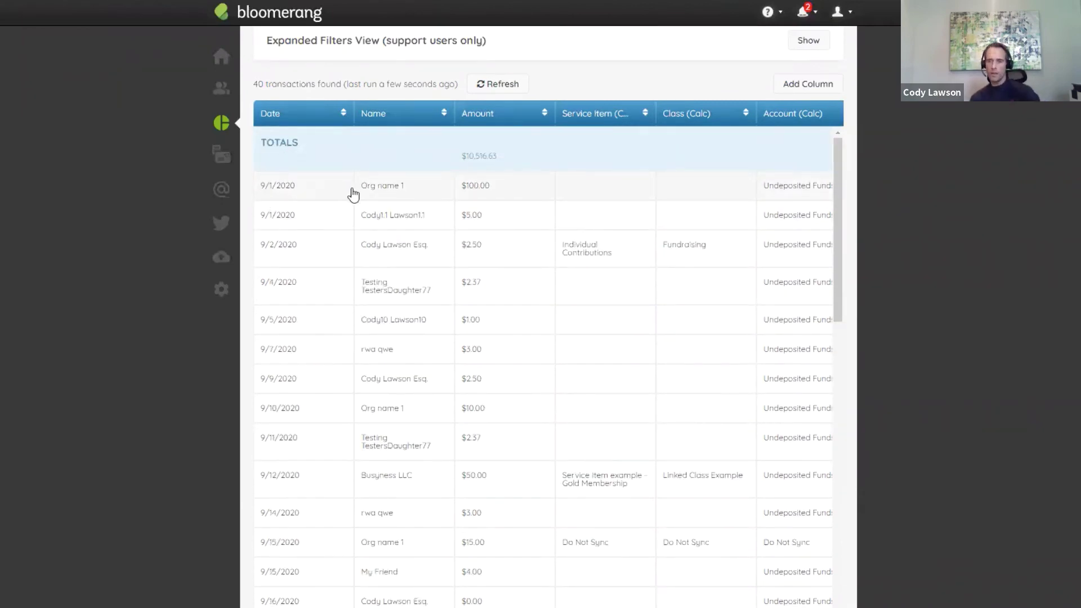
{"action": "left_click", "coordinate": [412, 192]}
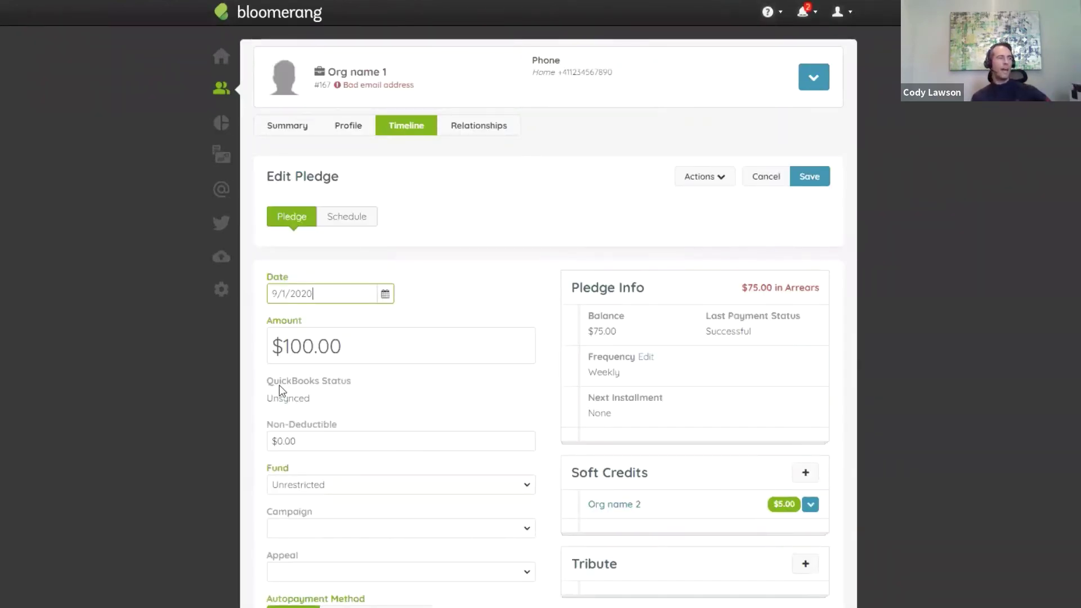
{"action": "left_click_drag", "start_coordinate": [268, 383], "coordinate": [263, 409]}
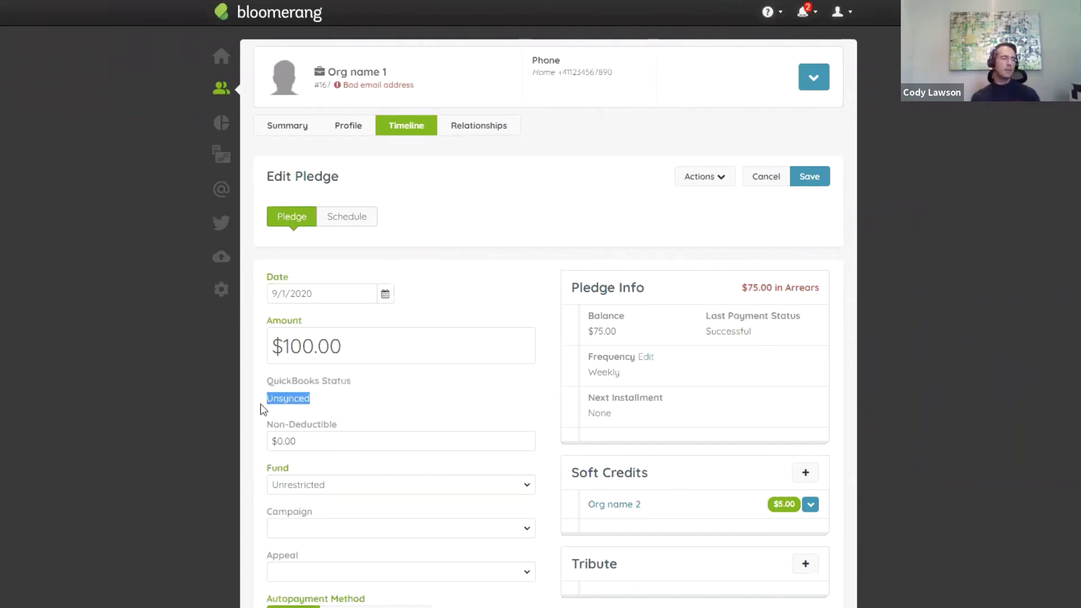
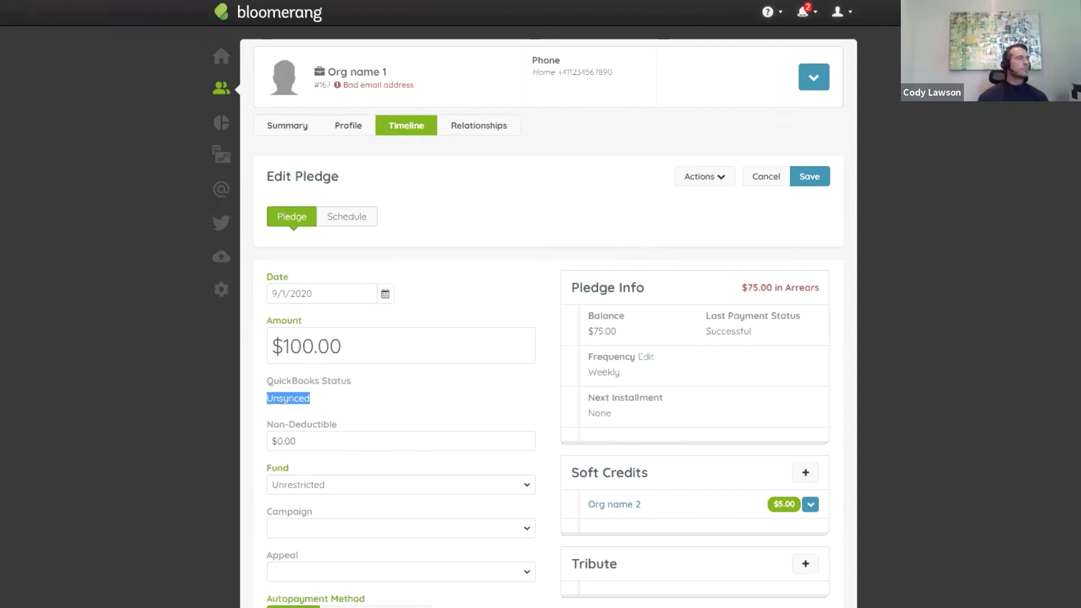
- Reopen the unsynced transactions list from the QuickBooks configuration and review the calculated service items, classes, accounts and filters
{"action": "key", "text": "ctrl+shift+Tab"}
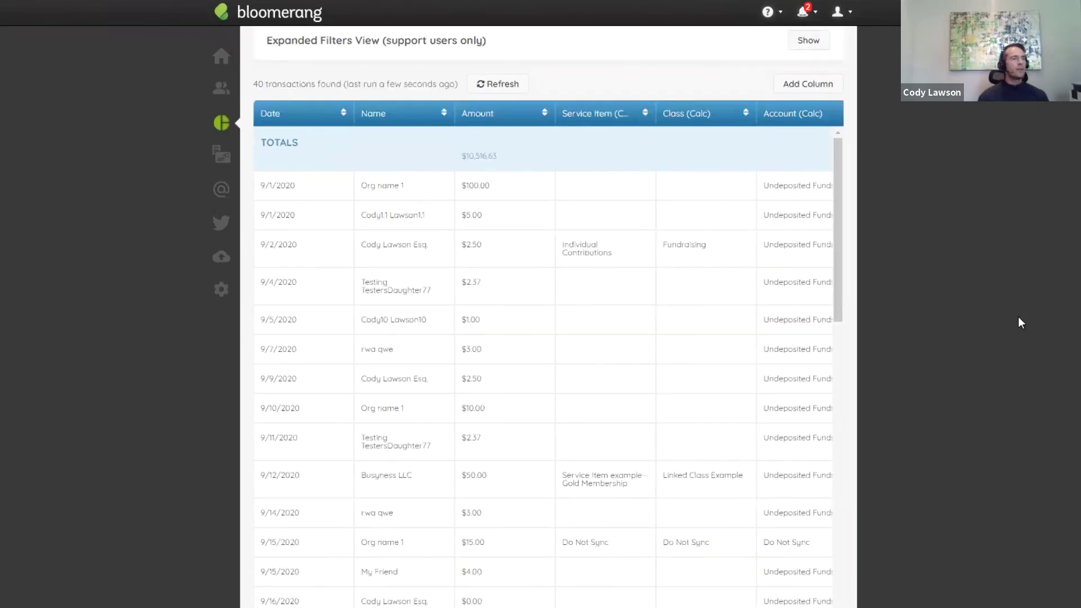
{"action": "scroll", "coordinate": [1025, 335], "scroll_direction": "up", "scroll_amount": 3}
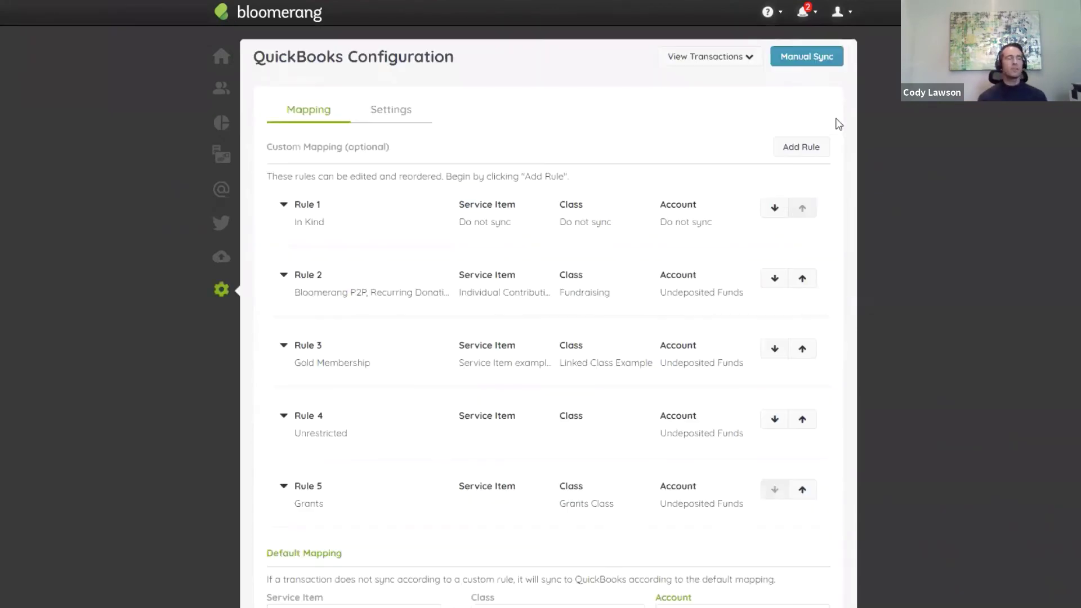
{"action": "left_click", "coordinate": [739, 66]}
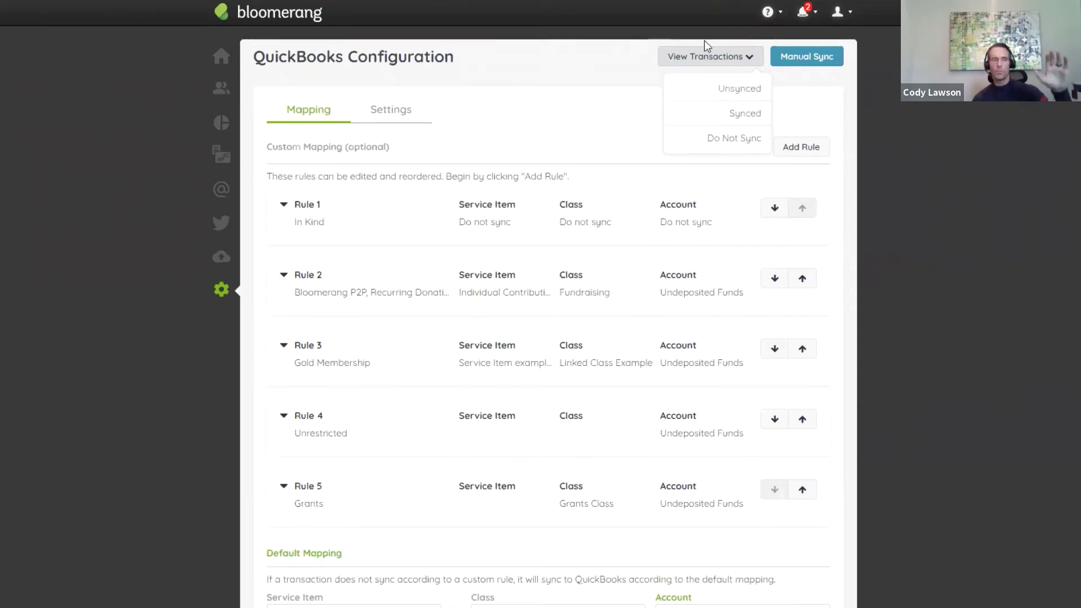
{"action": "left_click", "coordinate": [735, 91]}
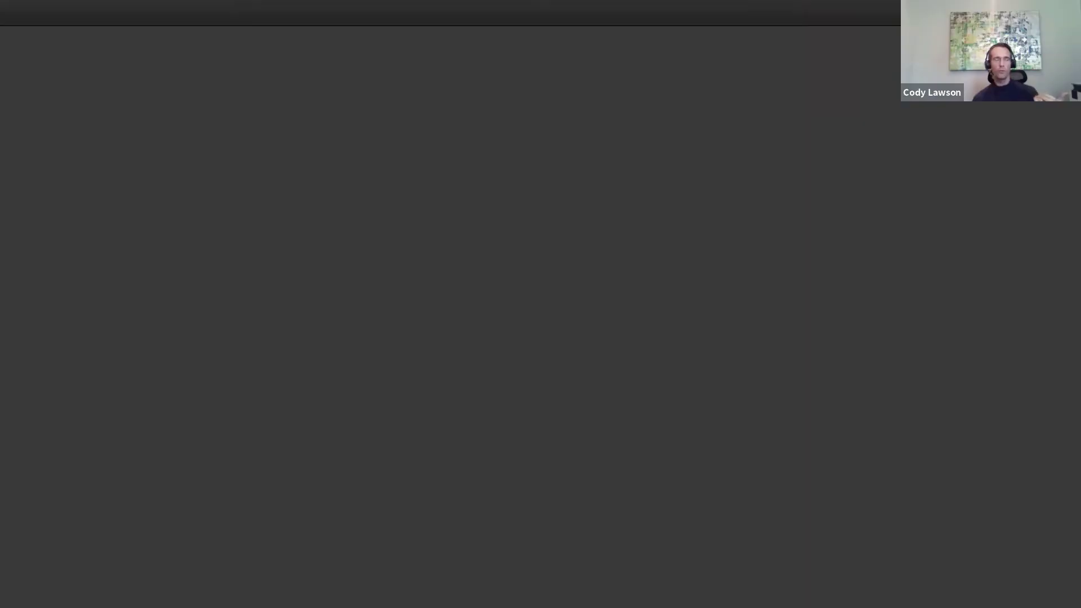
{"action": "scroll", "coordinate": [671, 345], "scroll_direction": "down", "scroll_amount": 2}
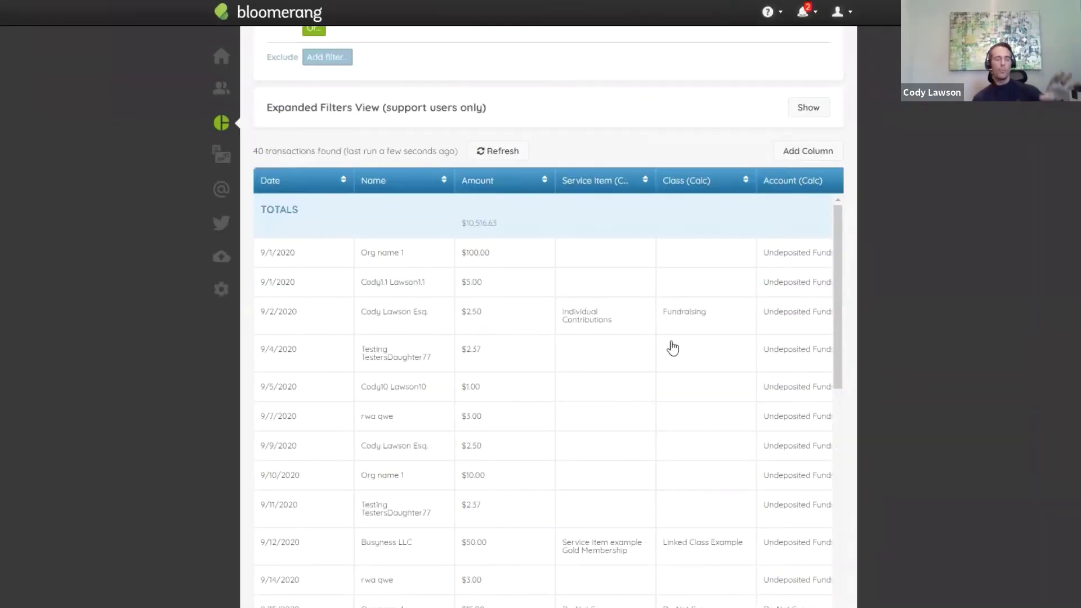
{"action": "scroll", "coordinate": [678, 561], "scroll_direction": "down", "scroll_amount": 1}
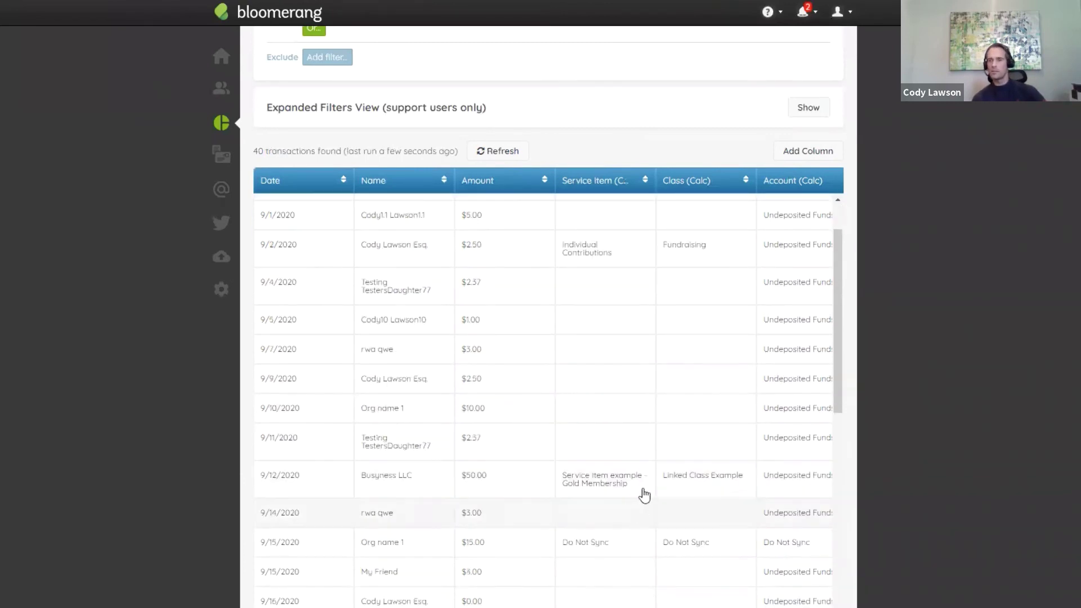
{"action": "scroll", "coordinate": [660, 510], "scroll_direction": "down", "scroll_amount": 2}
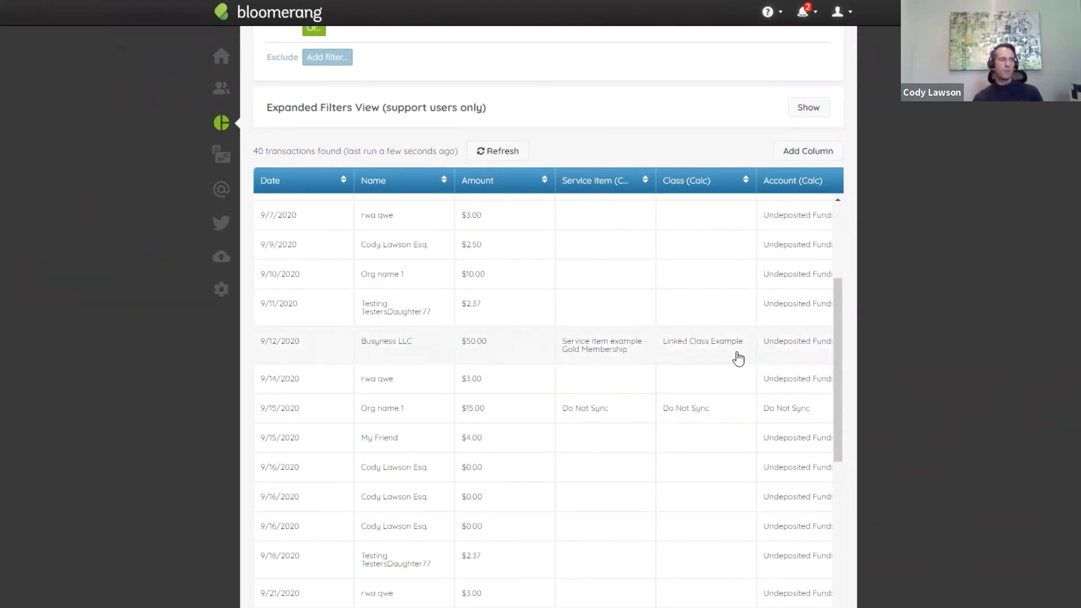
{"action": "scroll", "coordinate": [939, 395], "scroll_direction": "up", "scroll_amount": 3}
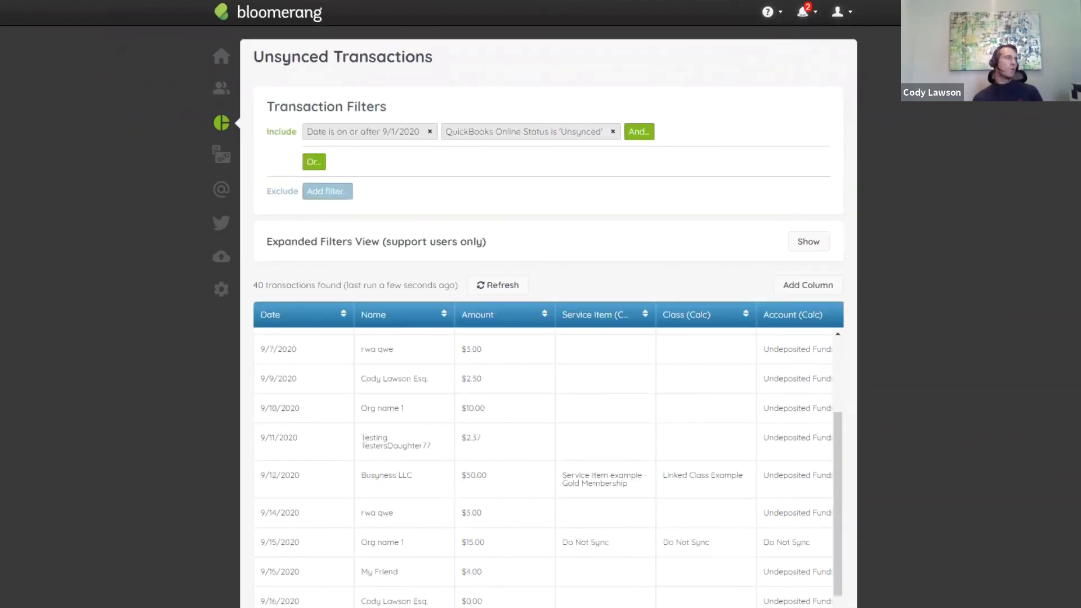
- Return to the QuickBooks configuration, read the 24-hour note on manual syncing, and start a manual sync of the transactions
{"action": "key", "text": "ctrl+shift+Tab"}
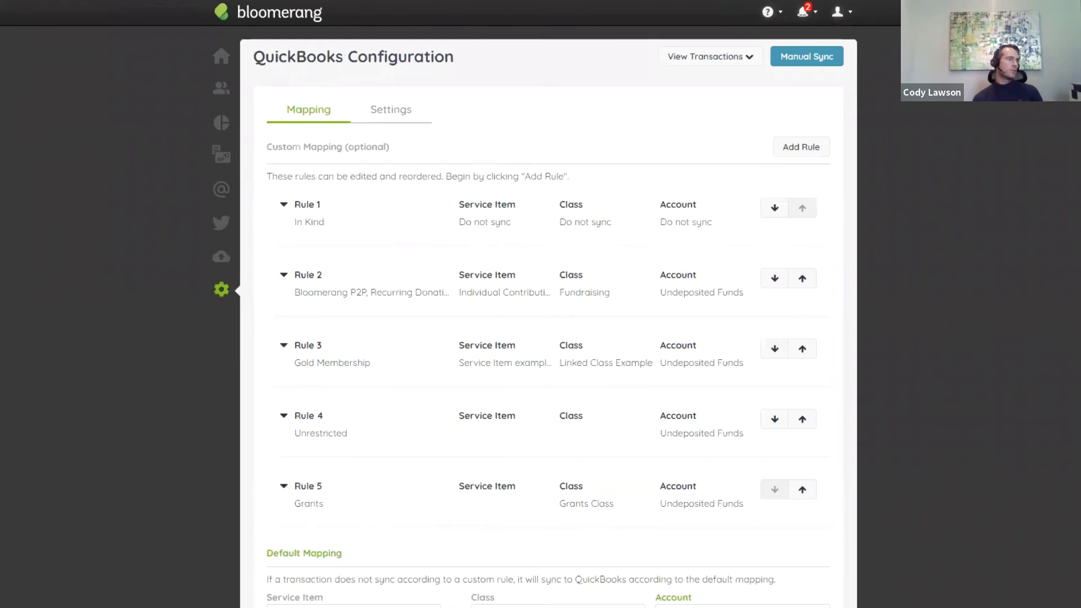
{"action": "left_click", "coordinate": [831, 59]}
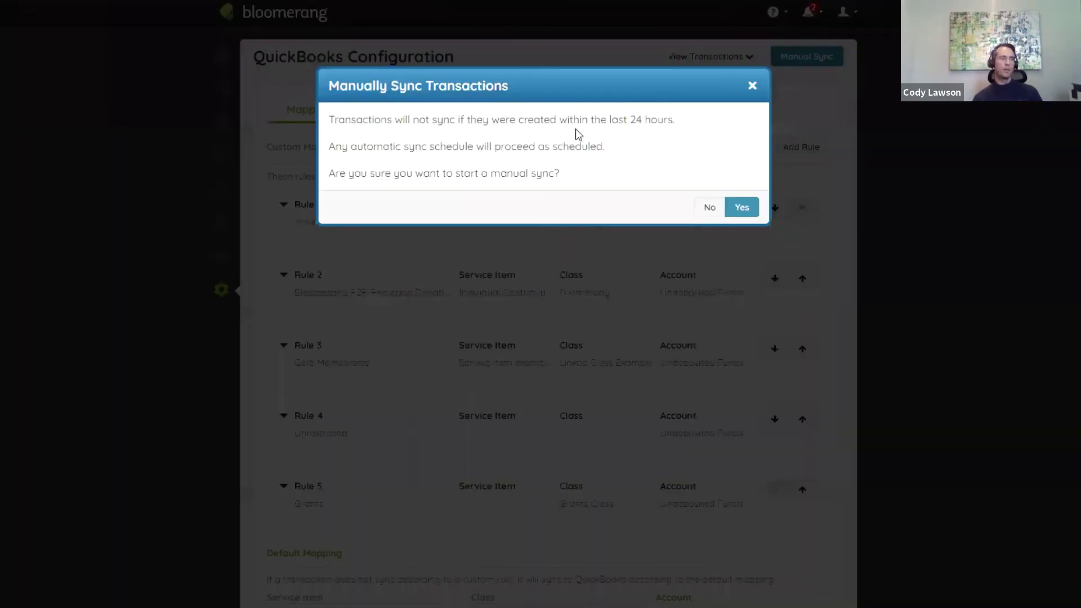
{"action": "left_click_drag", "start_coordinate": [329, 120], "coordinate": [626, 140]}
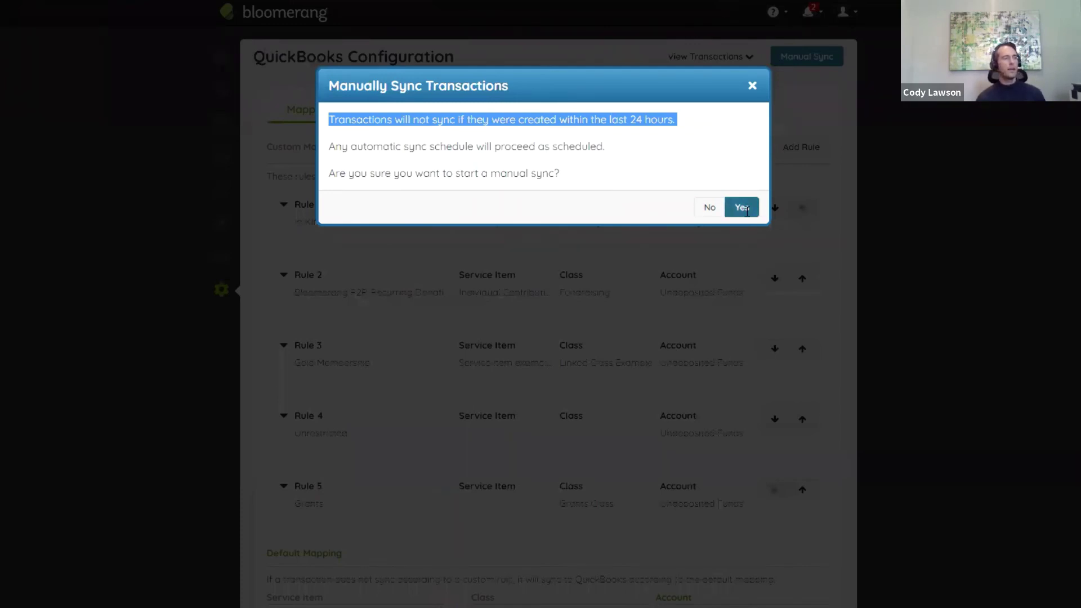
{"action": "left_click", "coordinate": [743, 207]}
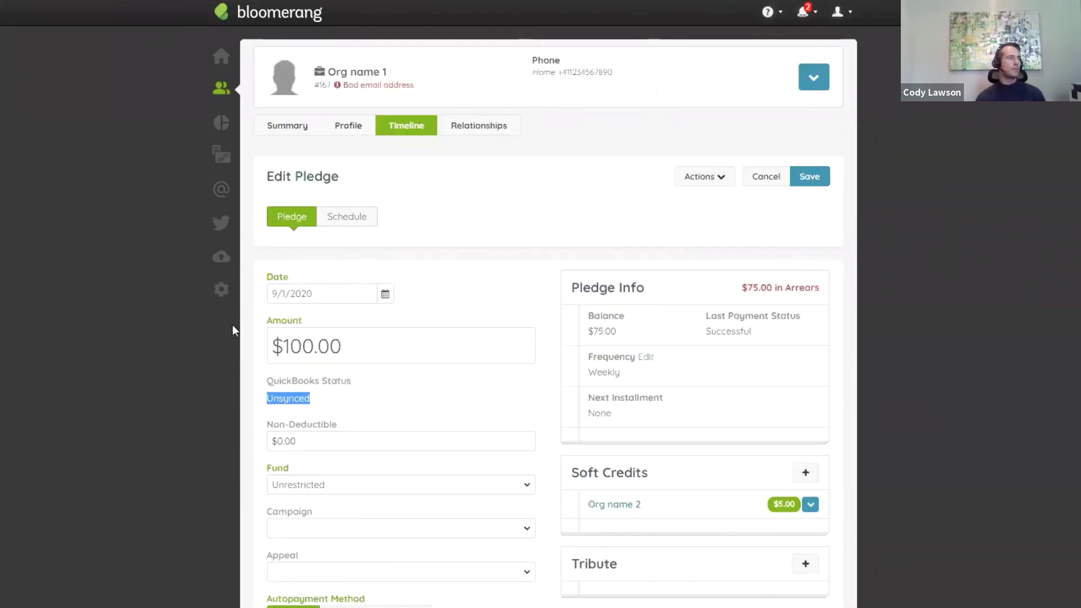
- Reload Org name 1's $100.00 pledge and check its QuickBooks status, date and amount fields
{"action": "key", "text": "F5"}
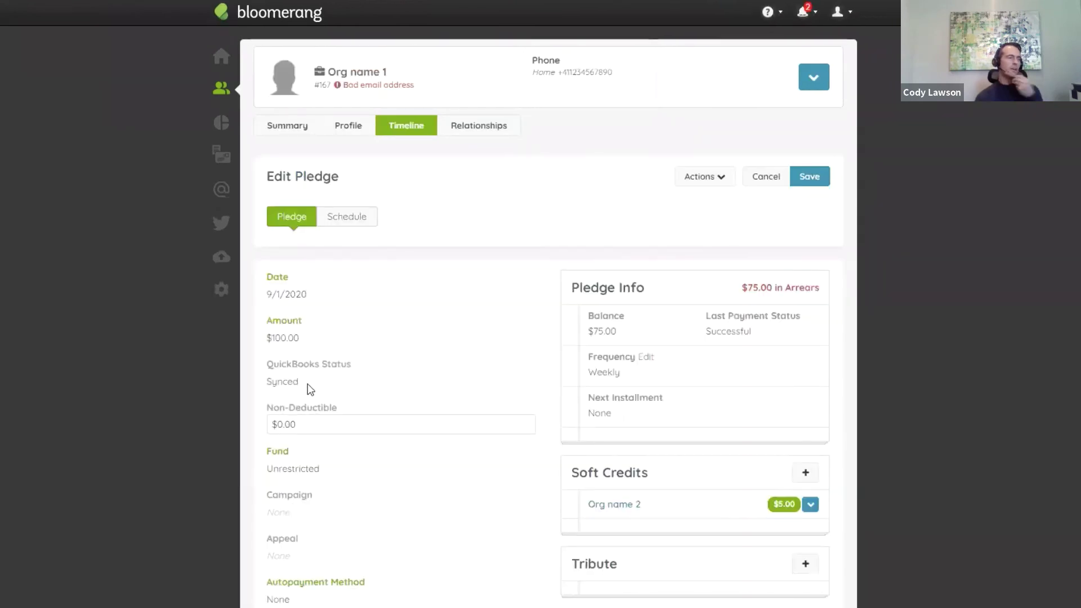
{"action": "double_click", "coordinate": [269, 385]}
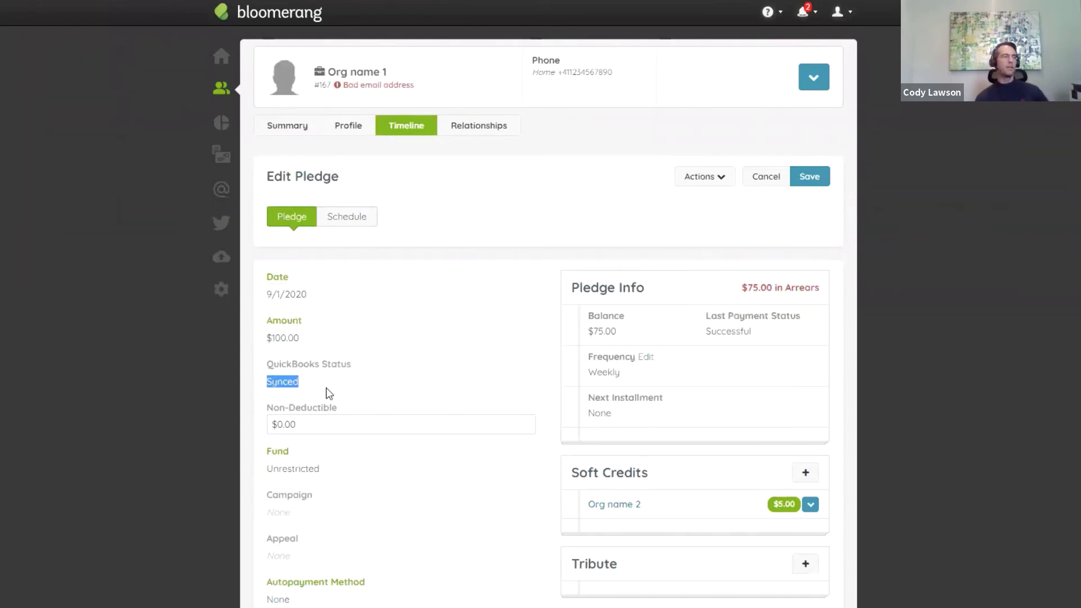
{"action": "scroll", "coordinate": [397, 390], "scroll_direction": "down", "scroll_amount": 3}
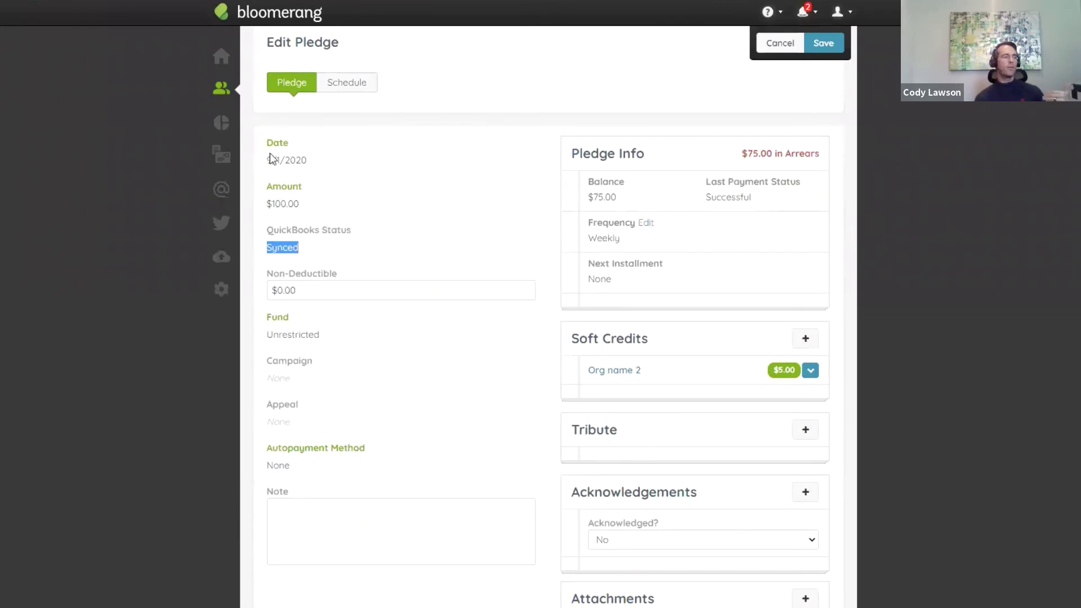
{"action": "left_click_drag", "start_coordinate": [253, 161], "coordinate": [302, 190]}
{"action": "left_click", "coordinate": [298, 198]}
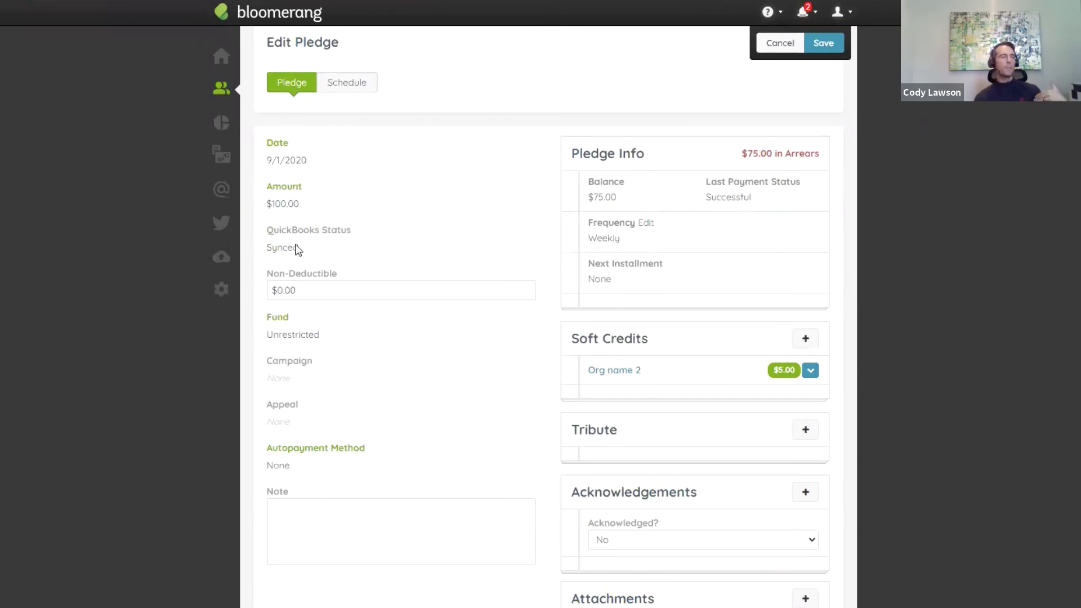
{"action": "scroll", "coordinate": [380, 457], "scroll_direction": "up", "scroll_amount": 3}
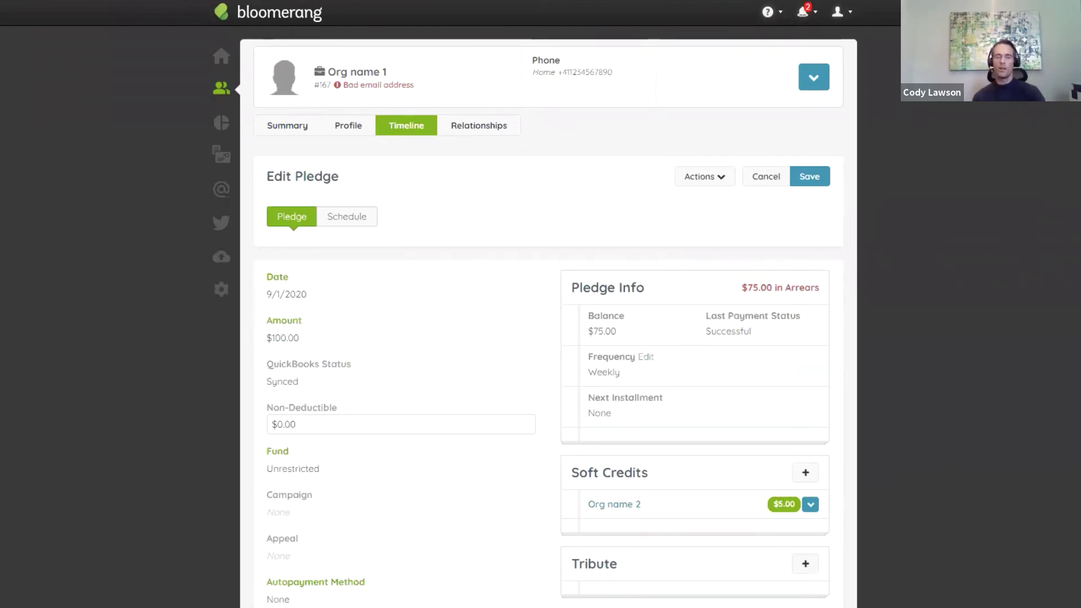
- Check the unsynced transactions list again from the QuickBooks configuration, and close it
{"action": "key", "text": "ctrl+Tab"}
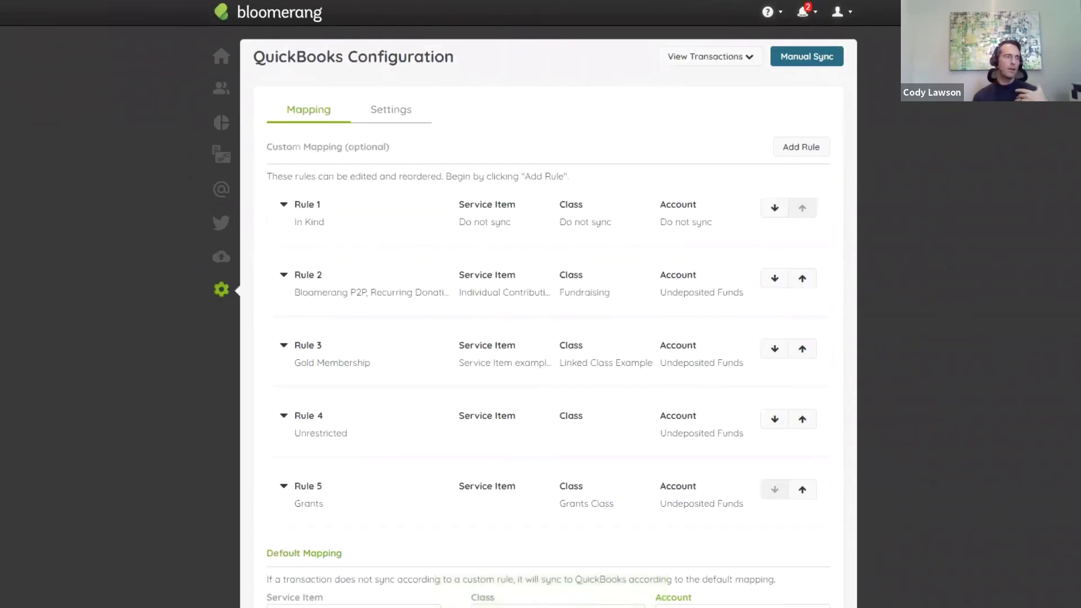
{"action": "left_click", "coordinate": [731, 54]}
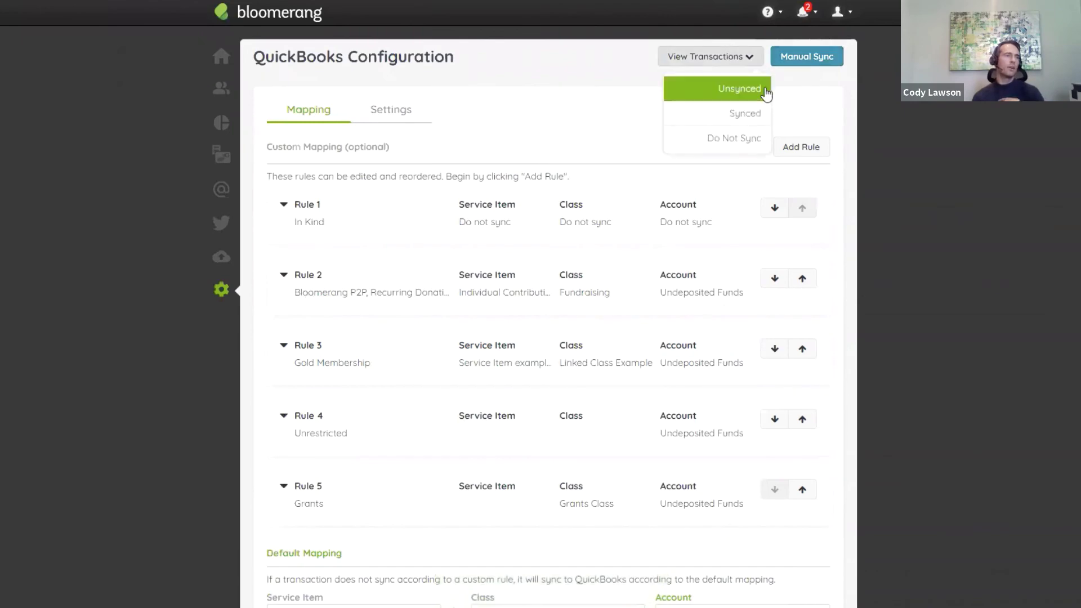
{"action": "left_click", "coordinate": [764, 86]}
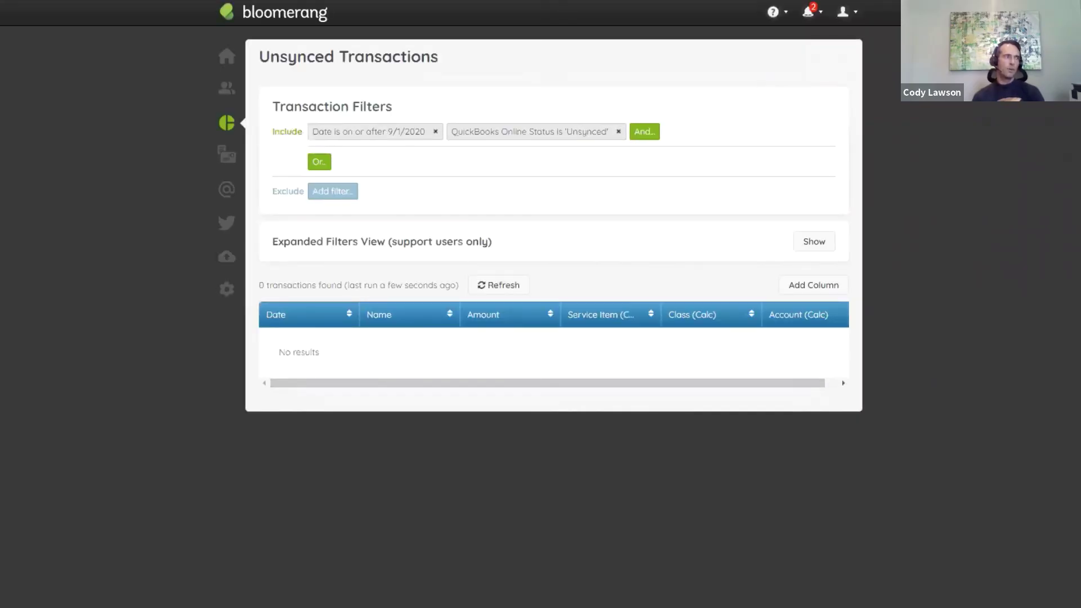
{"action": "key", "text": "ctrl+w"}
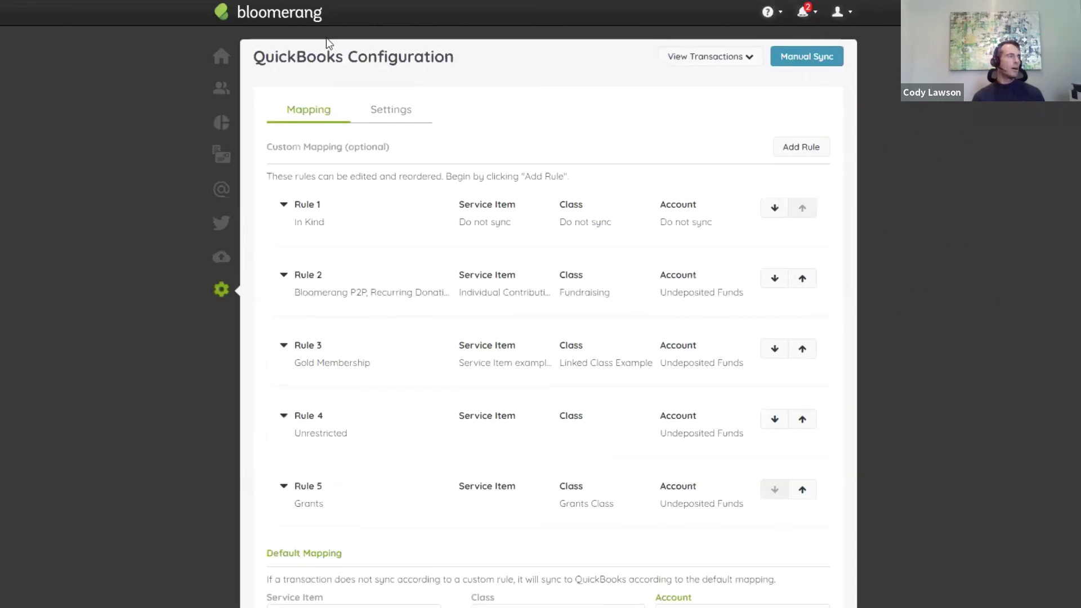
- Open the synced transactions list and review the service item, class and account of each transaction
{"action": "left_click", "coordinate": [762, 59]}
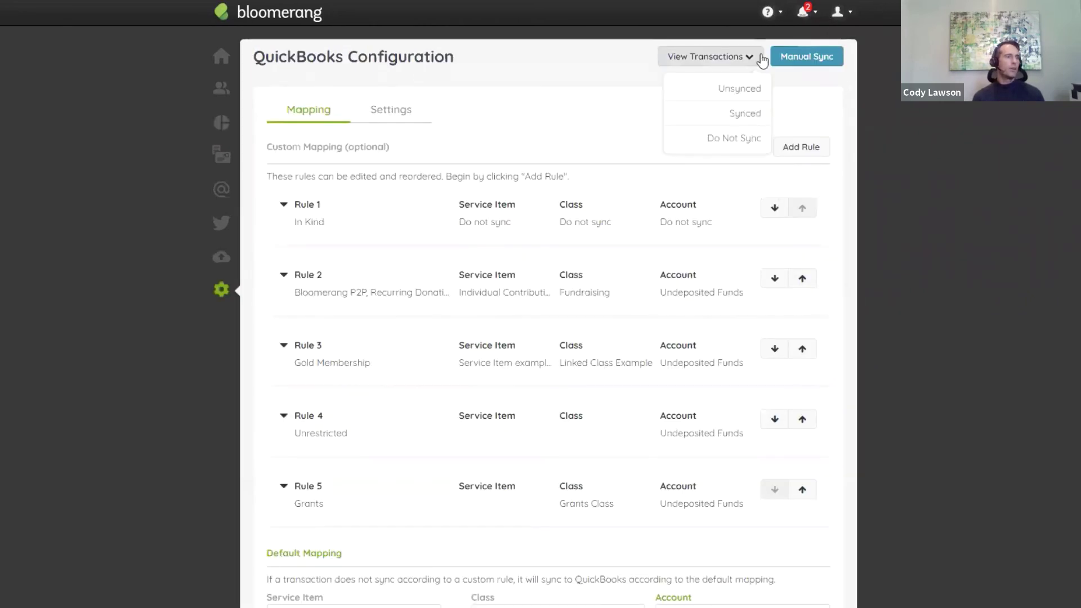
{"action": "left_click", "coordinate": [755, 121]}
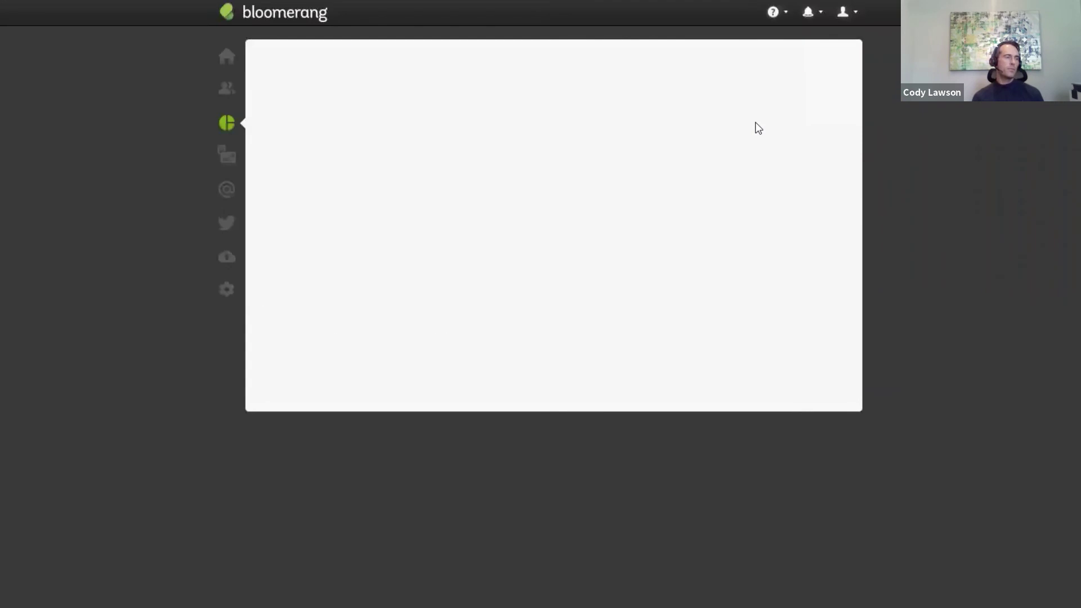
{"action": "scroll", "coordinate": [620, 273], "scroll_direction": "down", "scroll_amount": 3}
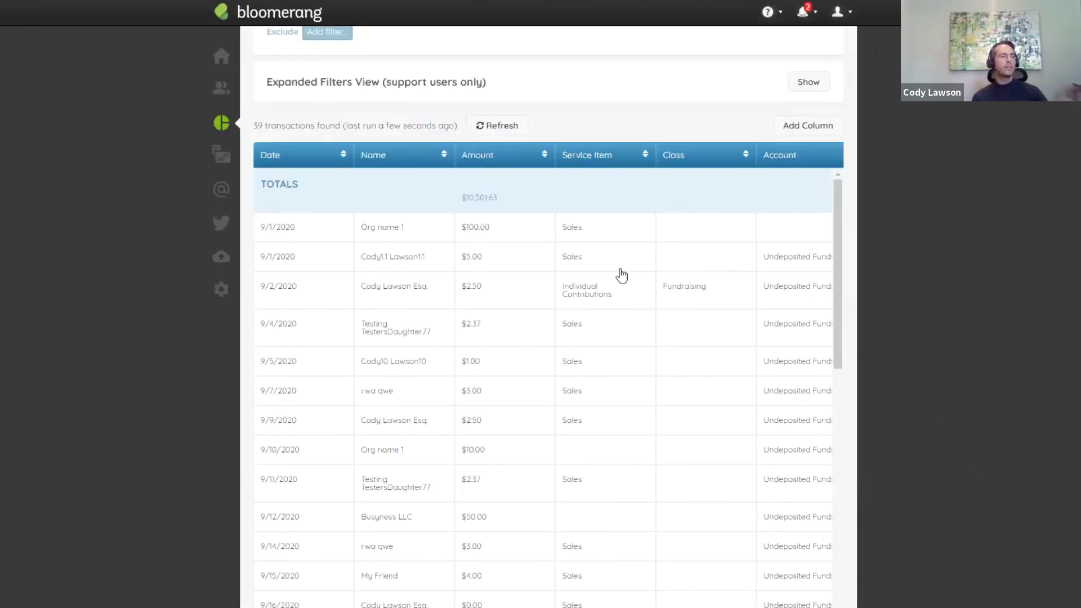
{"action": "scroll", "coordinate": [601, 274], "scroll_direction": "down", "scroll_amount": 1}
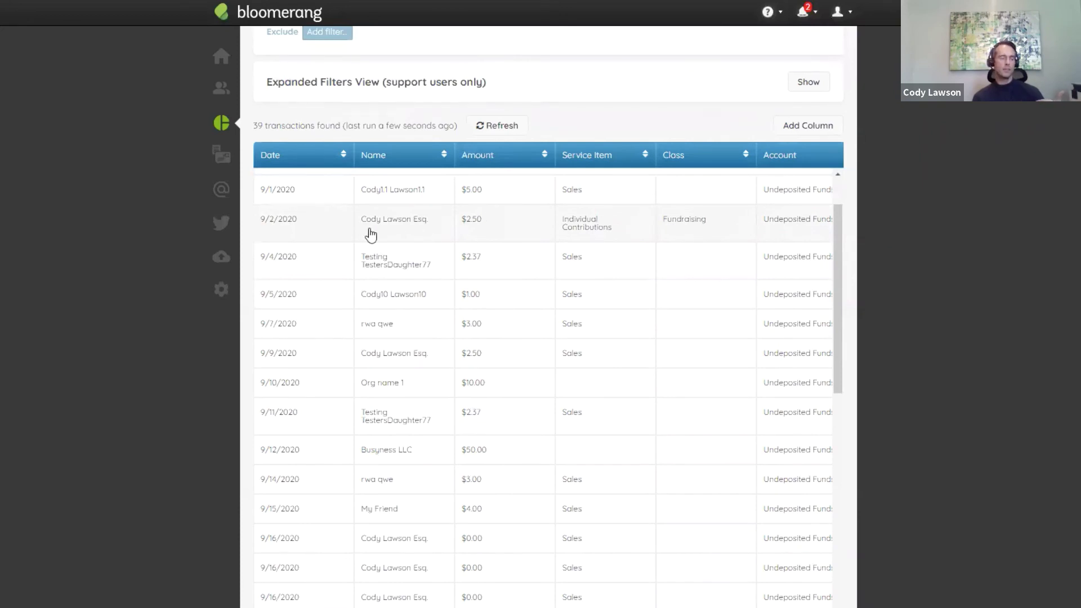
{"action": "scroll", "coordinate": [394, 248], "scroll_direction": "up", "scroll_amount": 4}
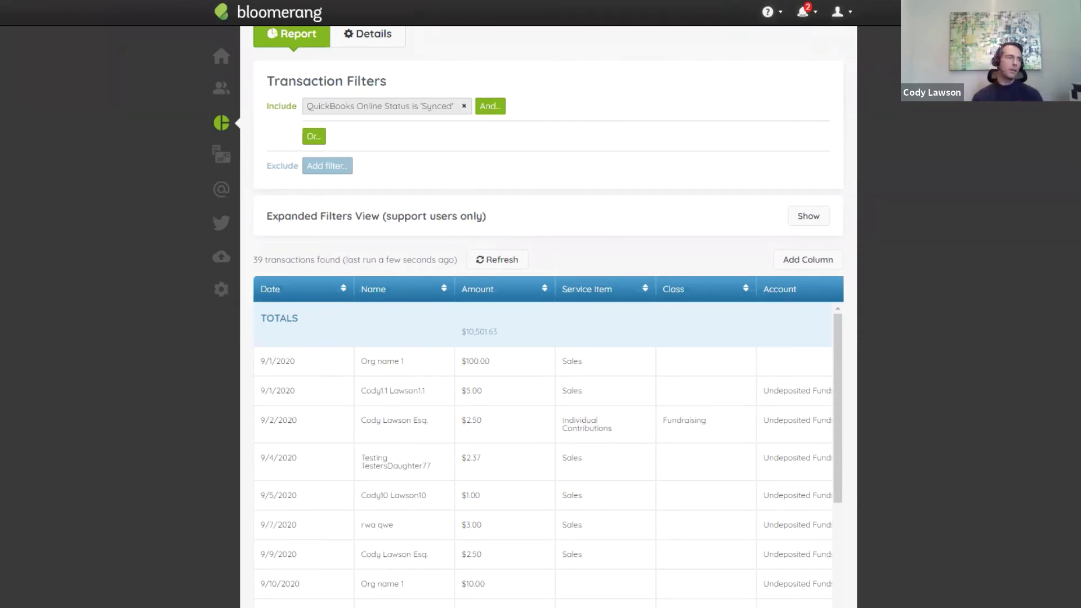
- Switch to QuickBooks Online, open the customer list, and search it for the customer's first name
{"action": "key", "text": "ctrl+Tab"}
{"action": "mouse_move", "coordinate": [17, 209]}
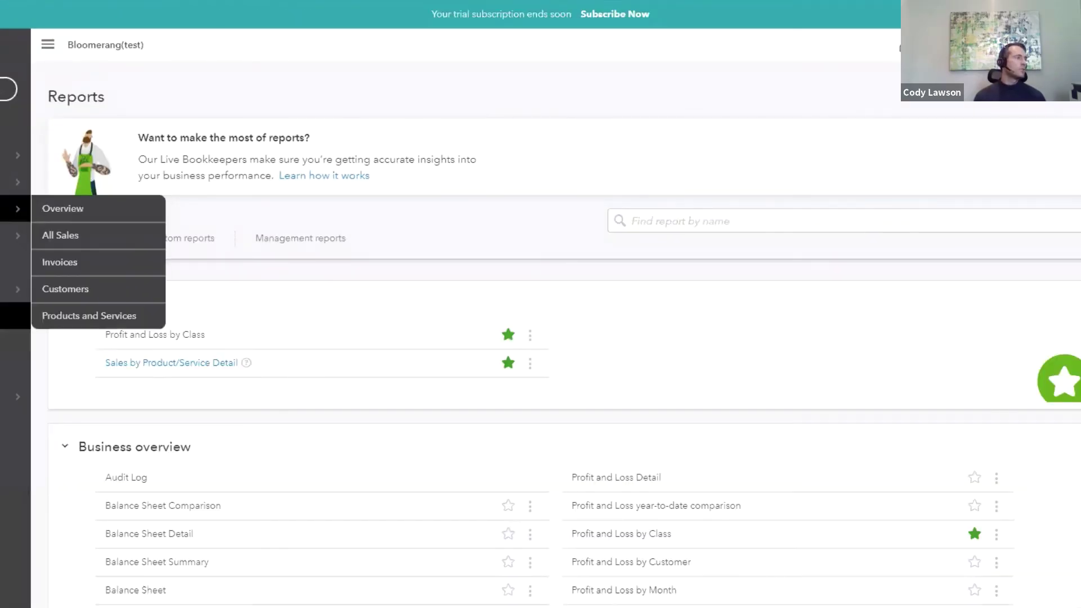
{"action": "left_click", "coordinate": [81, 289]}
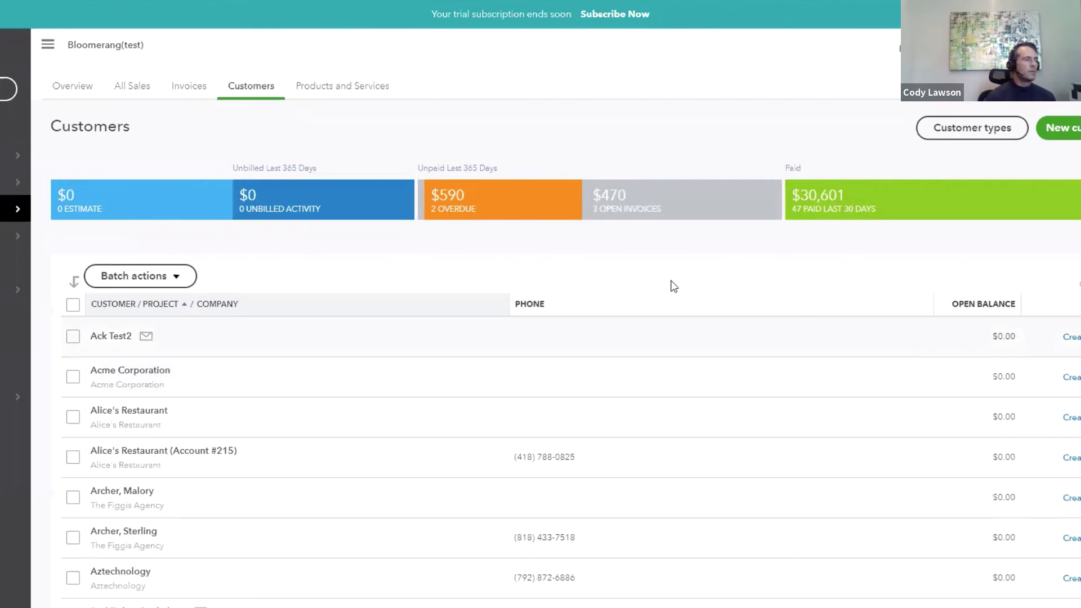
{"action": "left_click", "coordinate": [312, 364]}
{"action": "type", "text": "cody"}
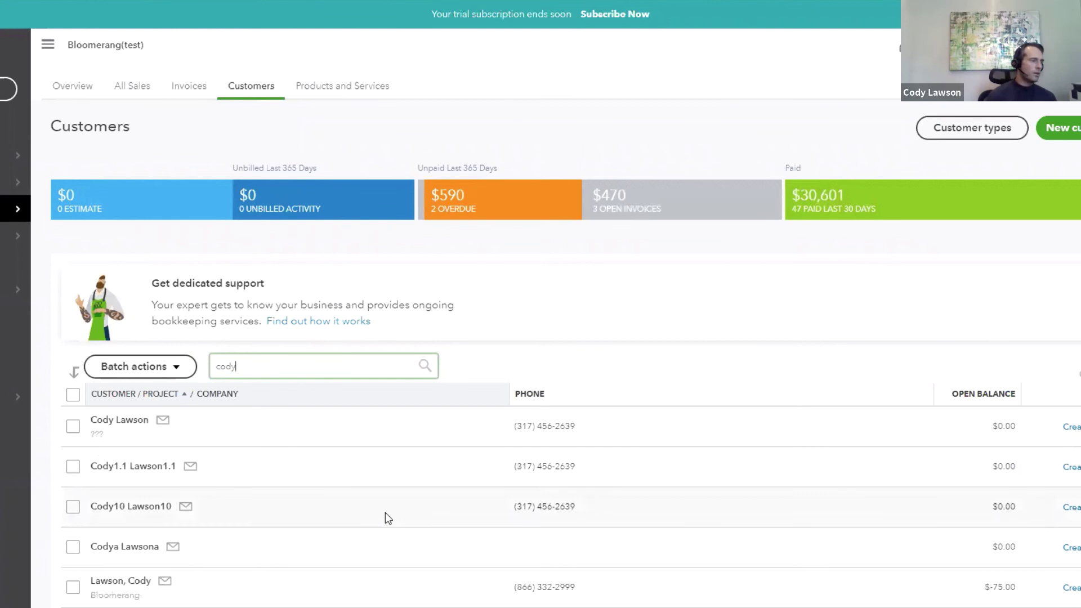
{"action": "scroll", "coordinate": [383, 514], "scroll_direction": "down", "scroll_amount": 2}
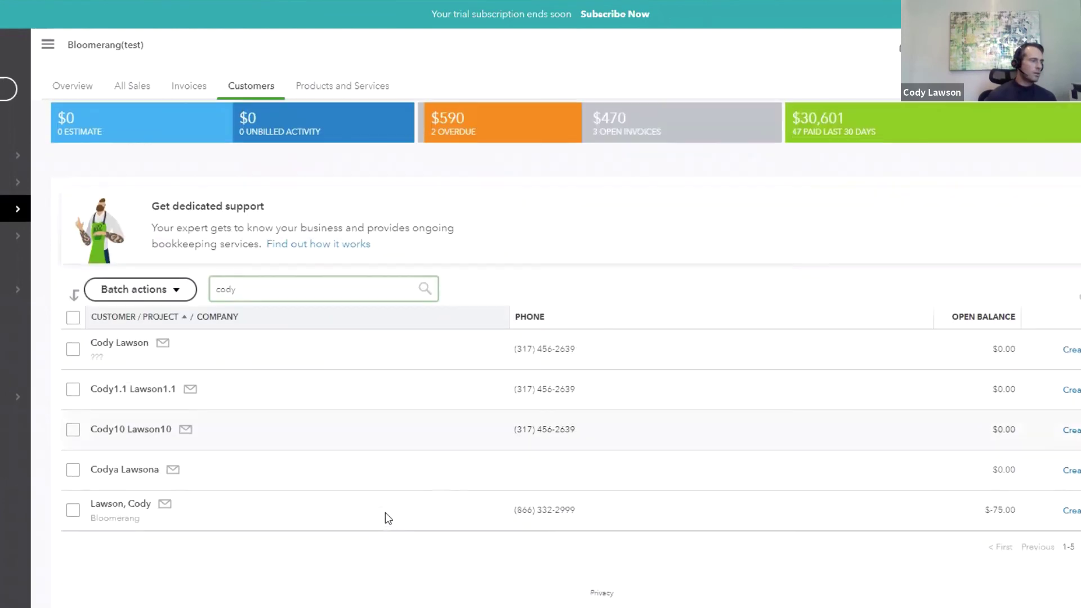
- Open the first matching customer's record and review the invoices, payments and refunds in its transaction list
{"action": "left_click", "coordinate": [111, 345]}
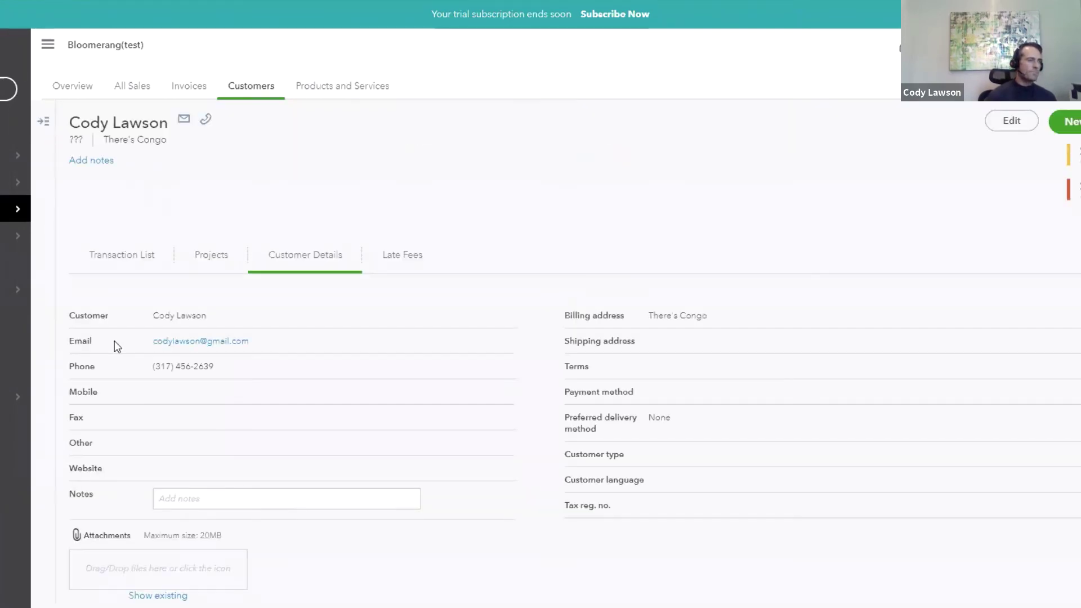
{"action": "left_click", "coordinate": [117, 259]}
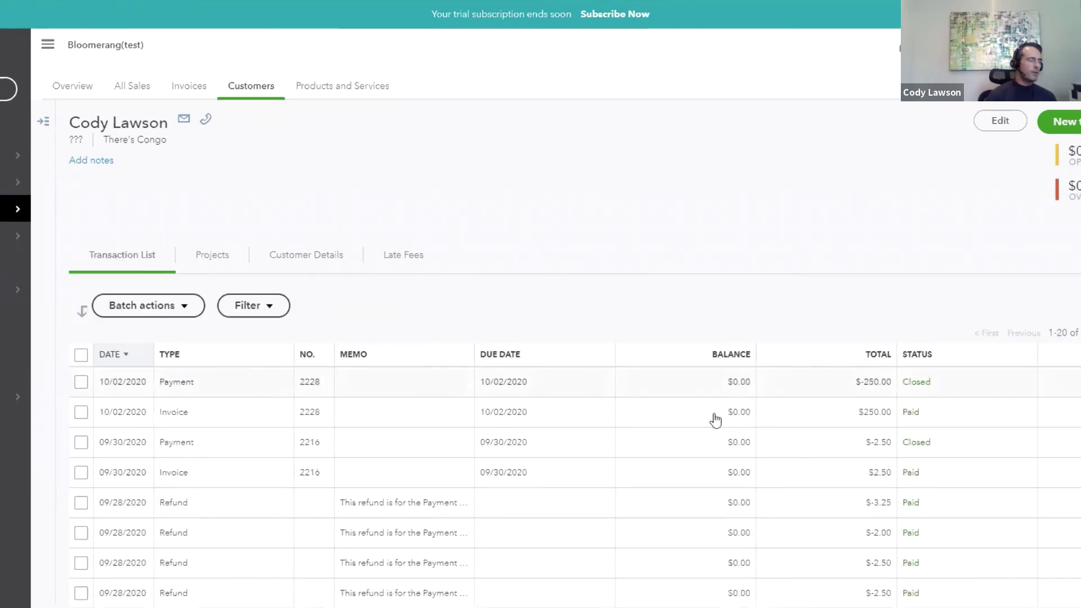
{"action": "scroll", "coordinate": [831, 415], "scroll_direction": "down", "scroll_amount": 2}
{"action": "scroll", "coordinate": [832, 416], "scroll_direction": "down", "scroll_amount": 1}
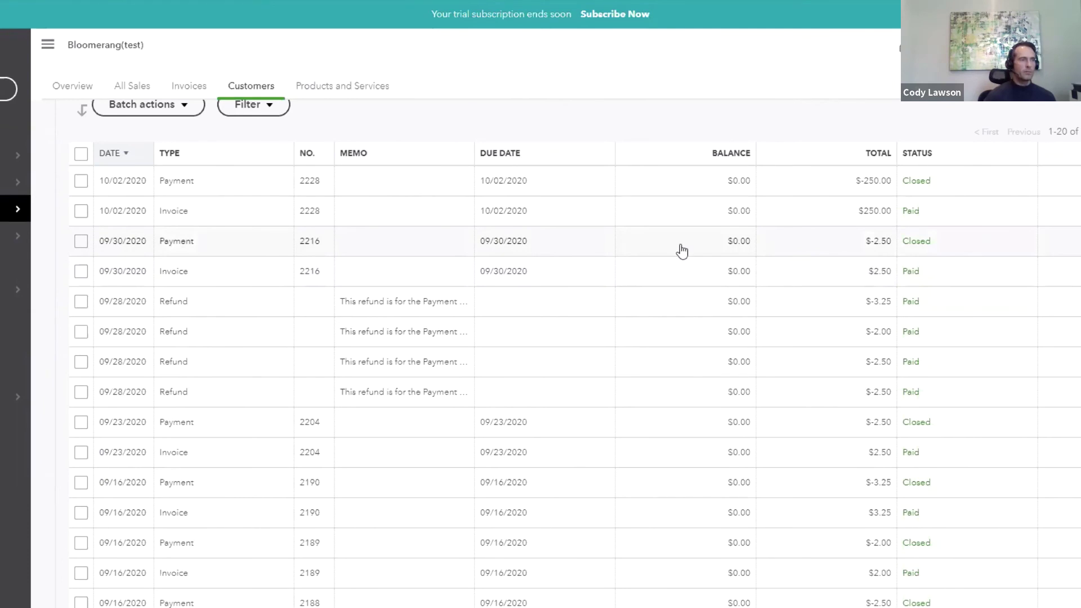
{"action": "scroll", "coordinate": [678, 422], "scroll_direction": "down", "scroll_amount": 3}
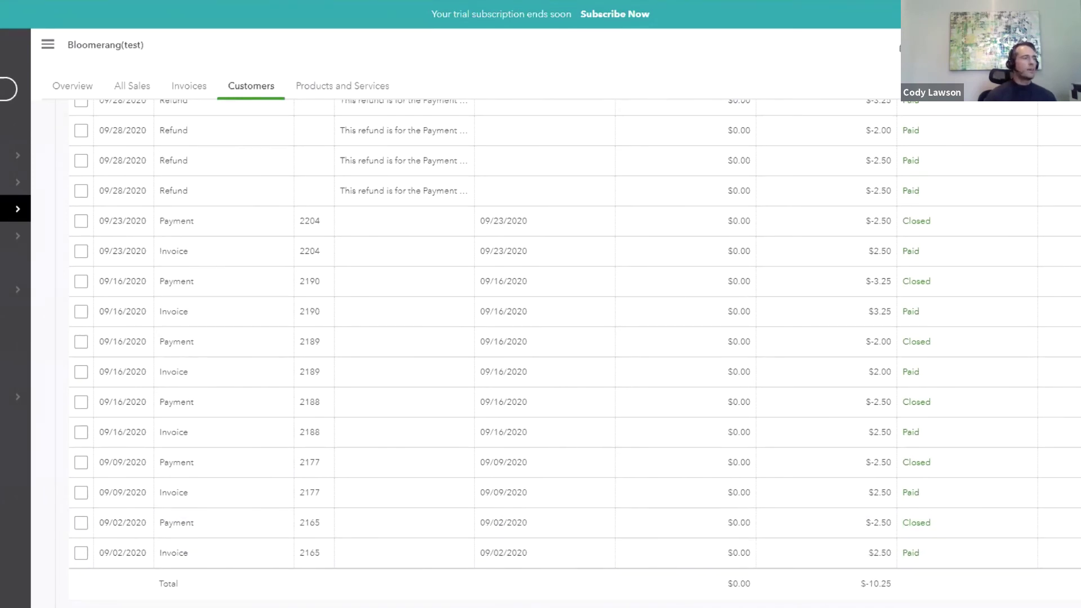
- In Bloomerang, unlock the $2.50 recurring donation payment with reason "b/c I want to", choosing "No, do not edit the QuickBooks Status"
{"action": "key", "text": "ctrl+Tab"}
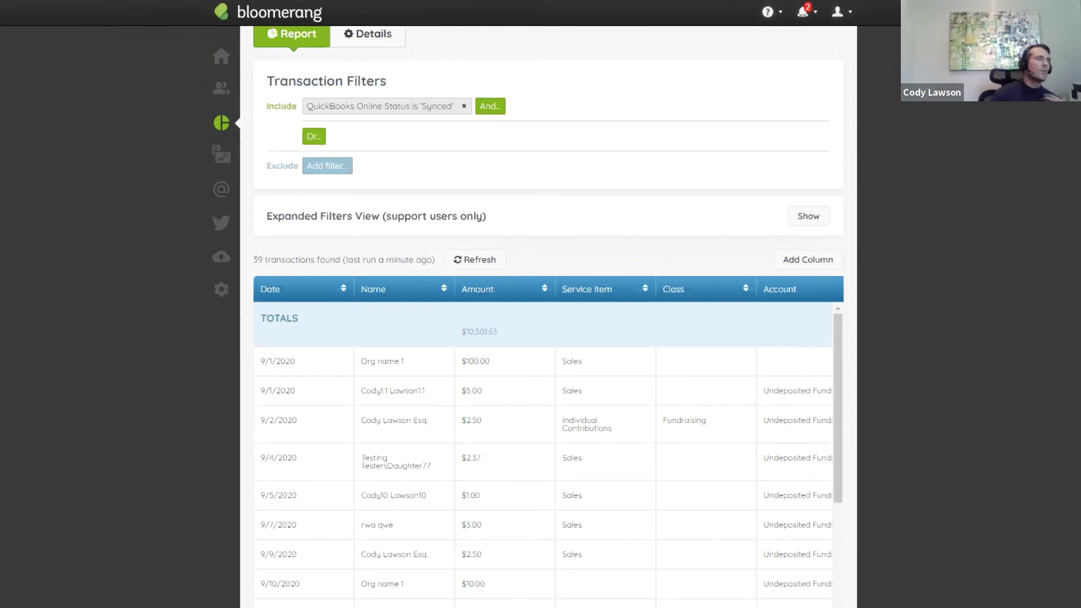
{"action": "key", "text": "ctrl+Tab"}
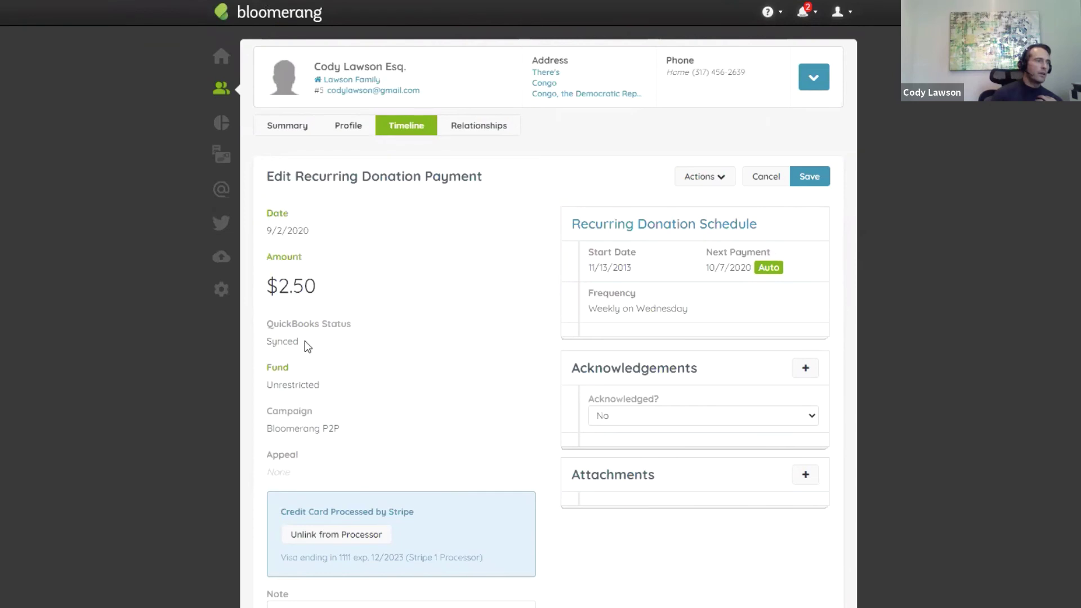
{"action": "left_click", "coordinate": [729, 180]}
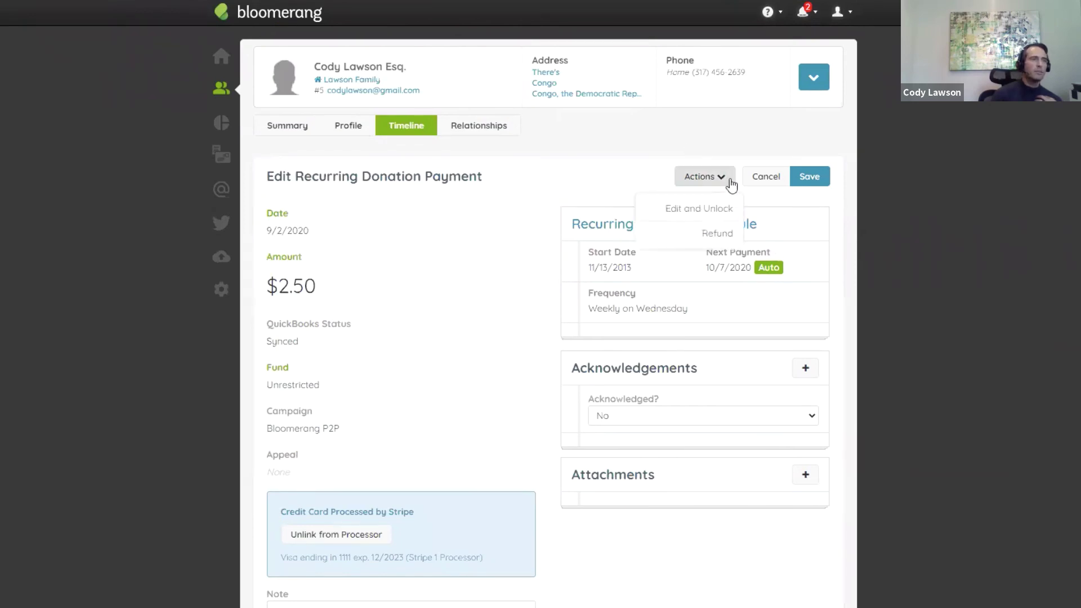
{"action": "left_click", "coordinate": [708, 219]}
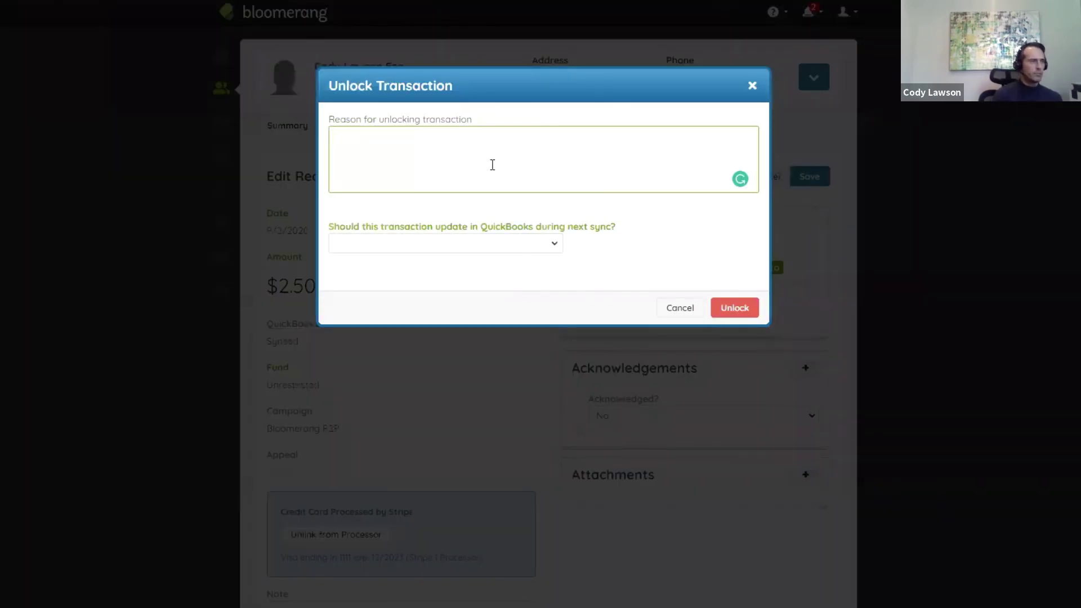
{"action": "type", "text": "b/c I want to"}
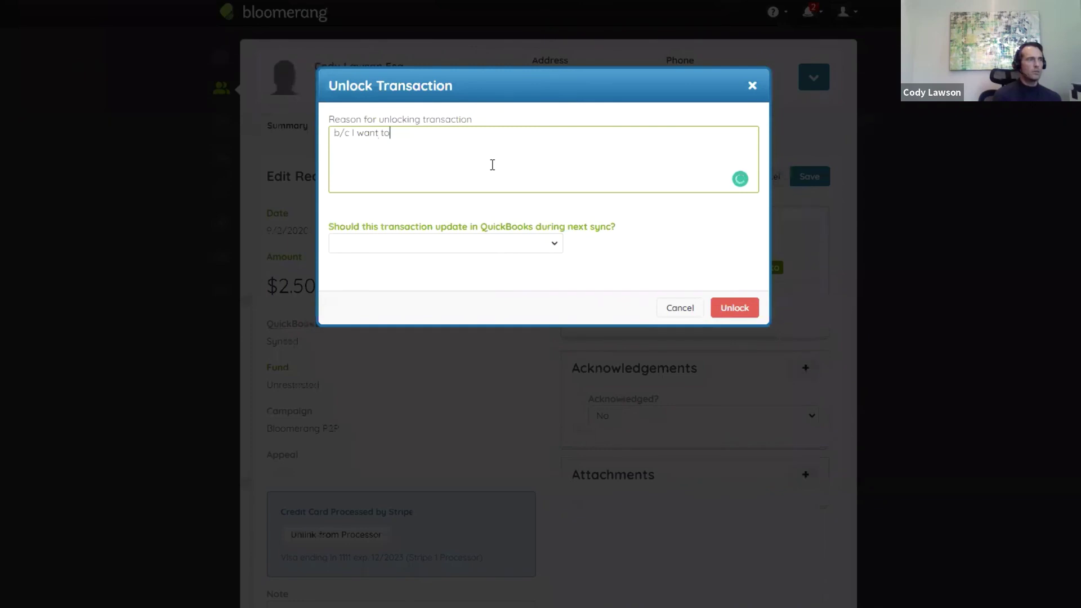
{"action": "left_click", "coordinate": [510, 245]}
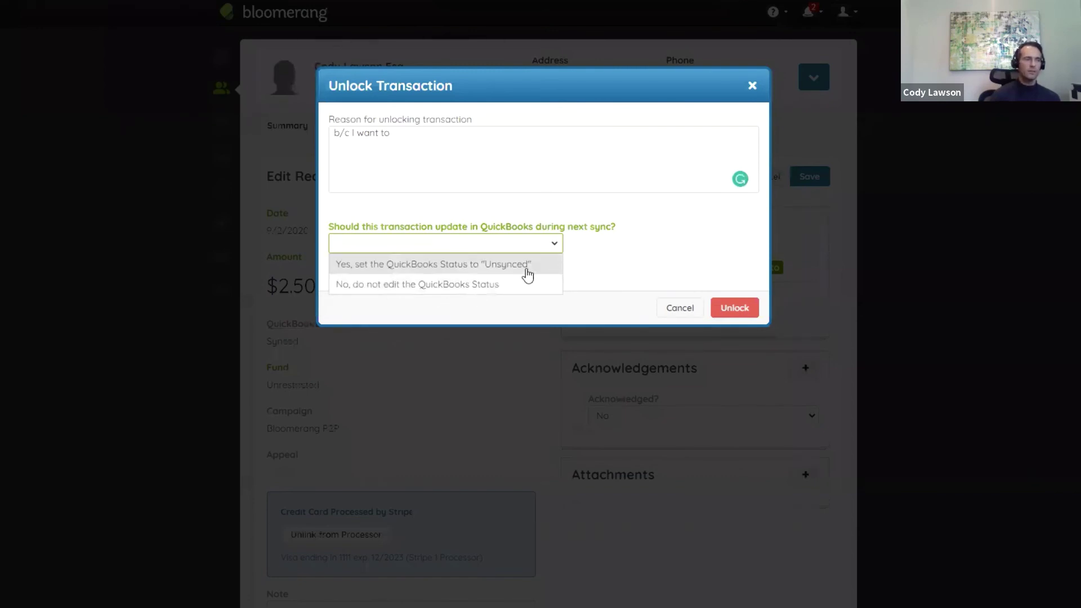
{"action": "left_click", "coordinate": [502, 287]}
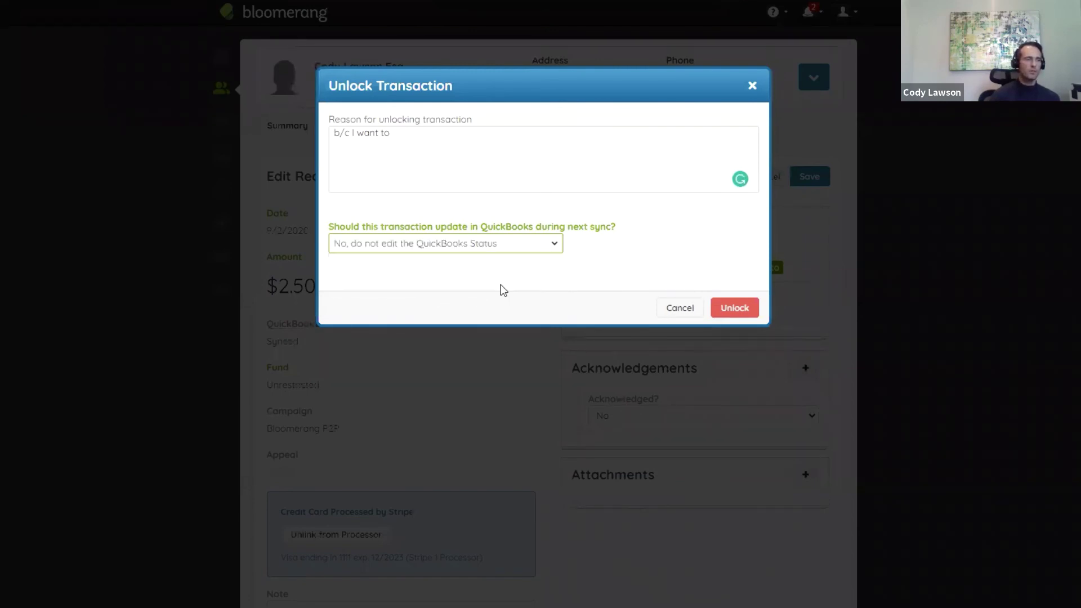
{"action": "left_click", "coordinate": [742, 309]}
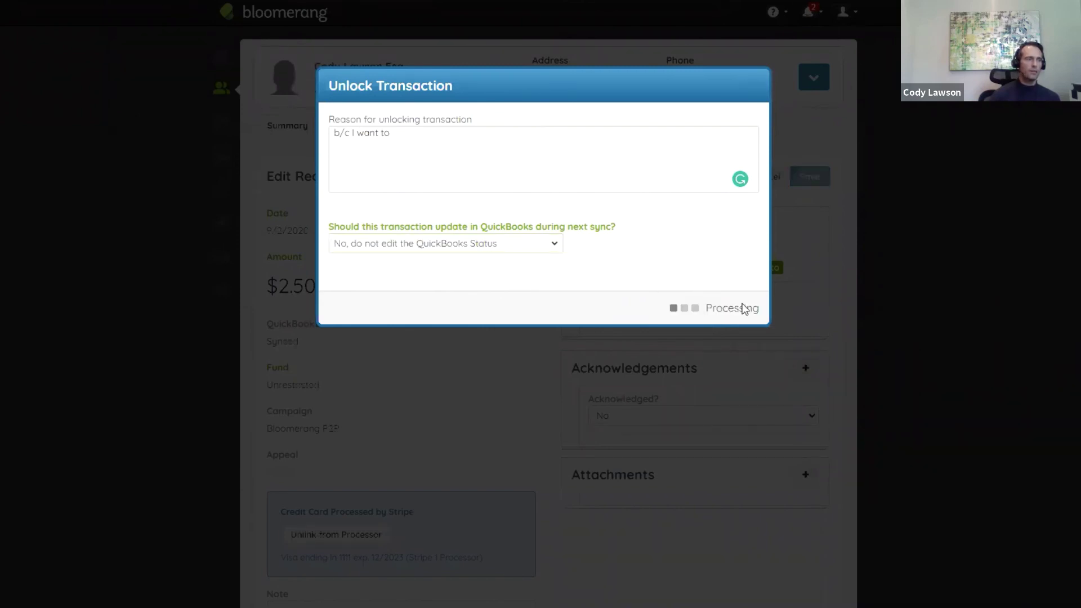
- Refund the unlocked $2.50 recurring donation payment, giving "reason" as the refund reason
{"action": "left_click", "coordinate": [715, 184]}
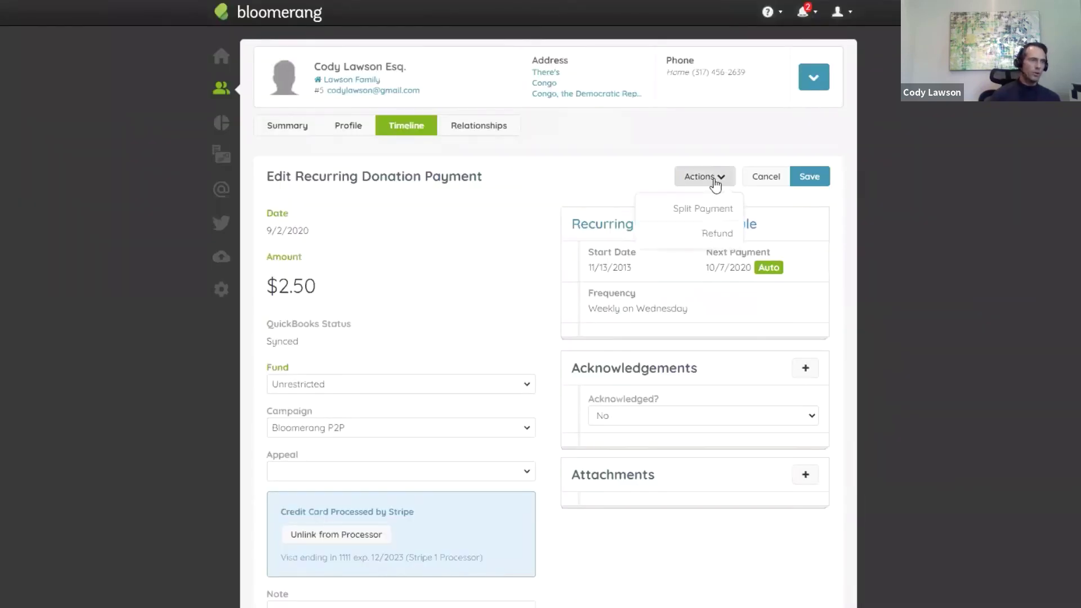
{"action": "left_click", "coordinate": [709, 236]}
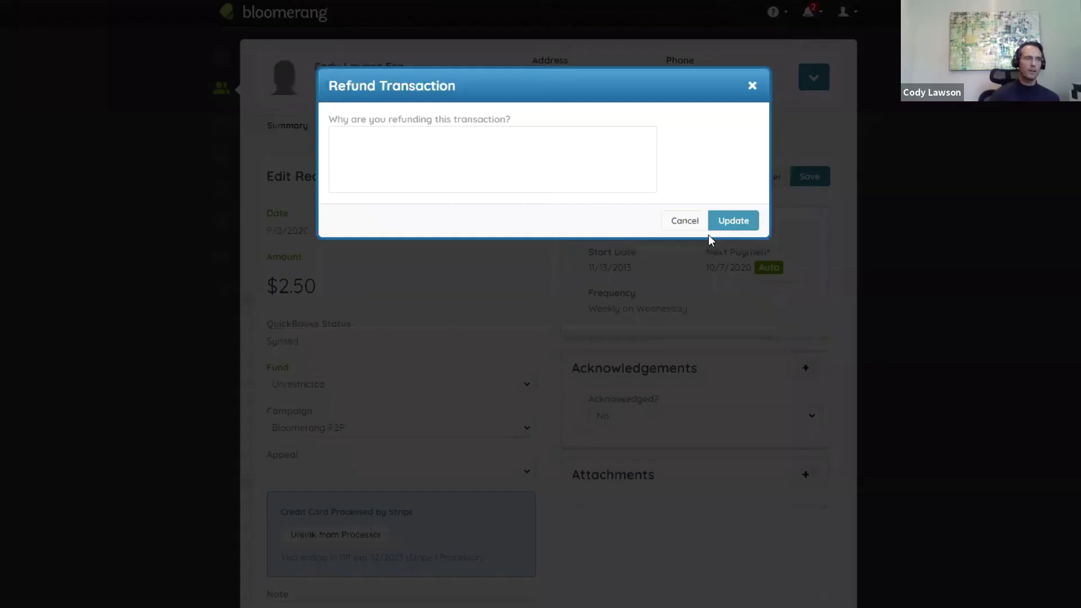
{"action": "left_click", "coordinate": [517, 149]}
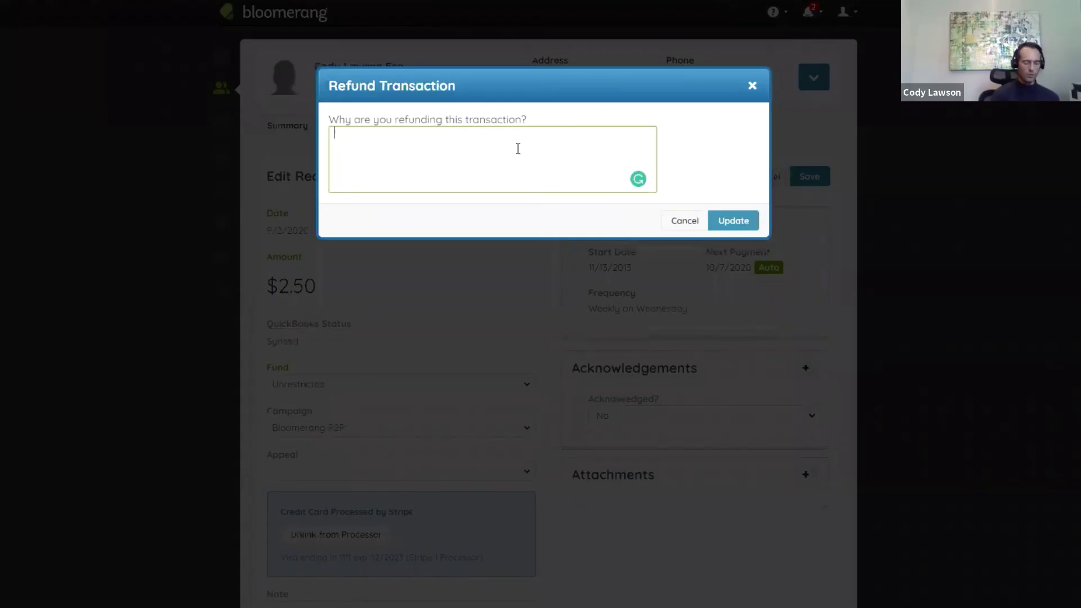
{"action": "type", "text": "req"}
{"action": "type", "text": "son"}
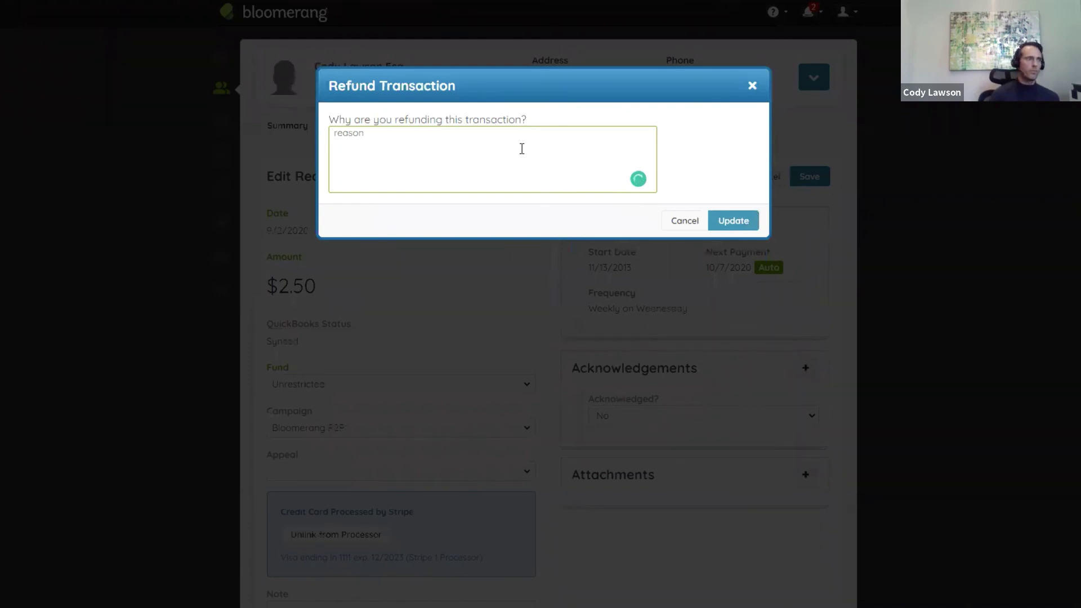
{"action": "left_click", "coordinate": [741, 225]}
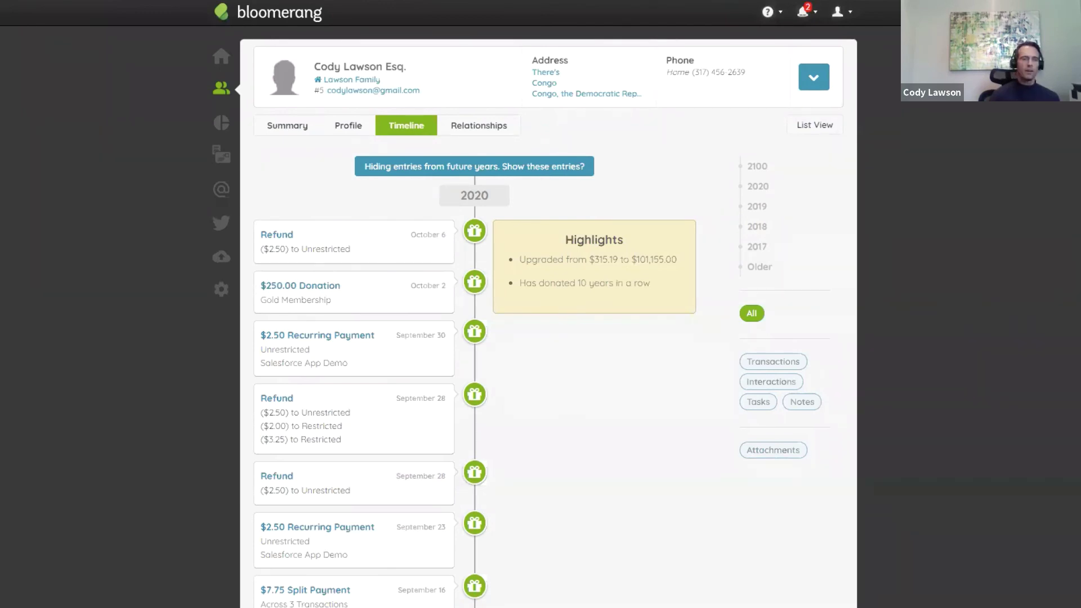
- Switch to QuickBooks Online, open the 10/06/2020 refund receipt and check its line item, class and referenced payment number
{"action": "key", "text": "ctrl+Tab"}
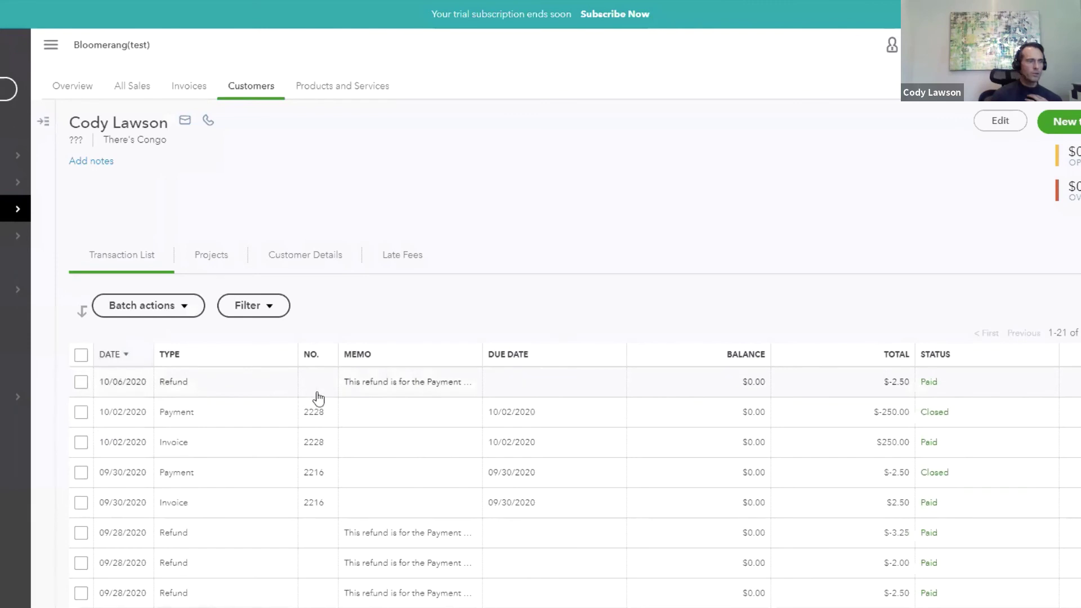
{"action": "left_click", "coordinate": [397, 385]}
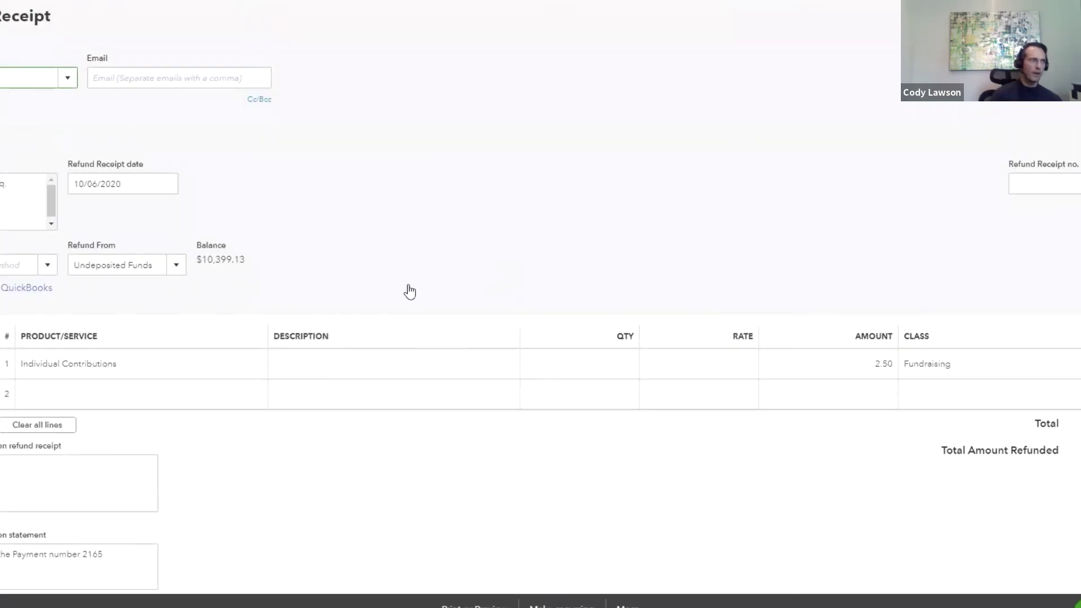
{"action": "scroll", "coordinate": [79, 500], "scroll_direction": "down", "scroll_amount": 2}
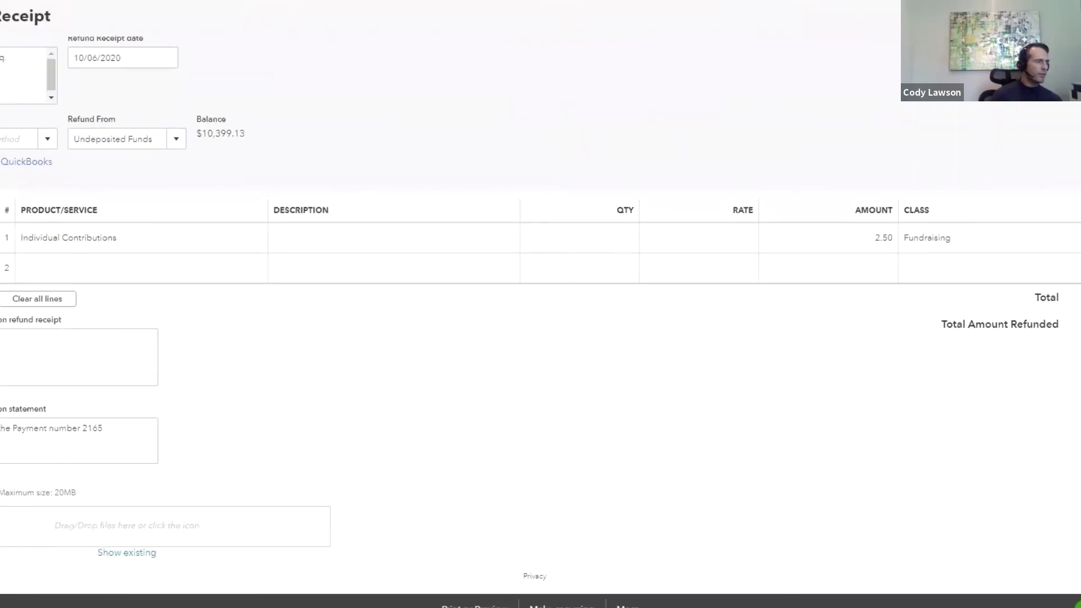
{"action": "left_click_drag", "start_coordinate": [34, 430], "coordinate": [101, 428]}
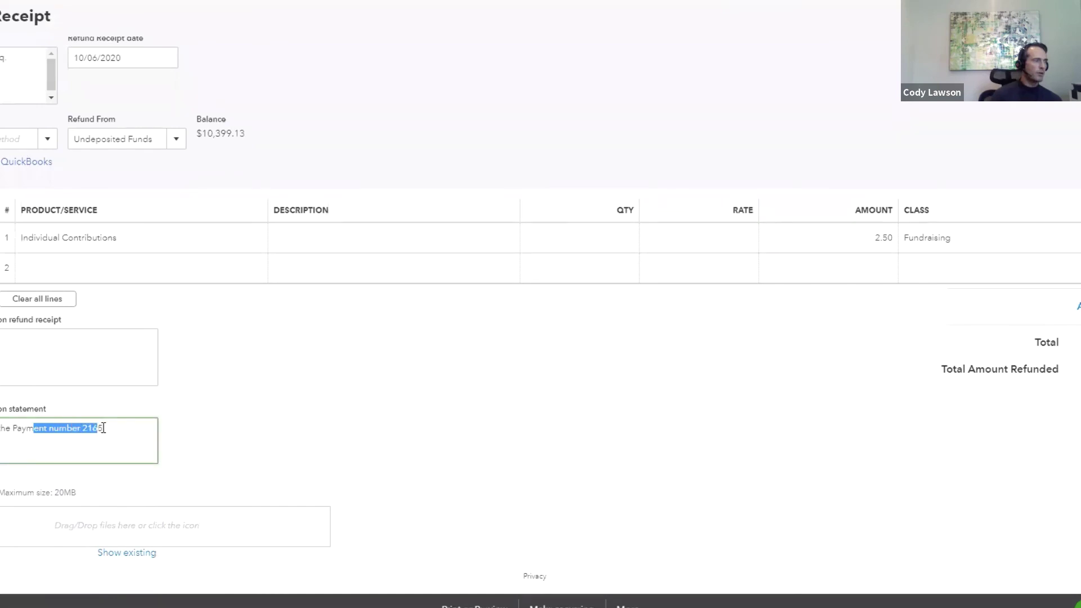
{"action": "double_click", "coordinate": [101, 428]}
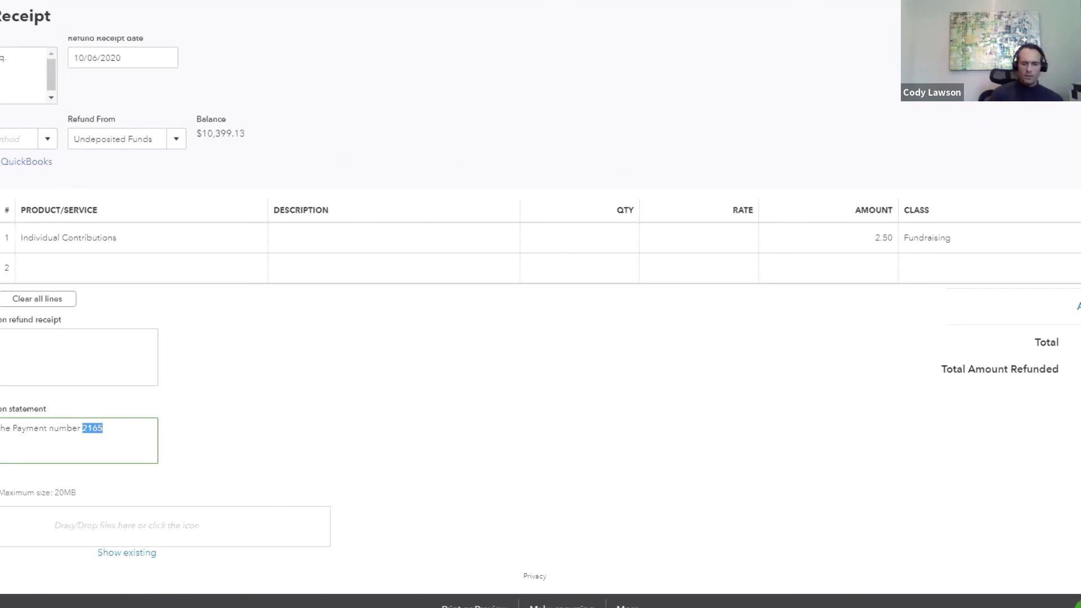
- Return to the QuickBooks configuration in Bloomerang and open the Do Not Sync transactions list
{"action": "key", "text": "ctrl+Tab"}
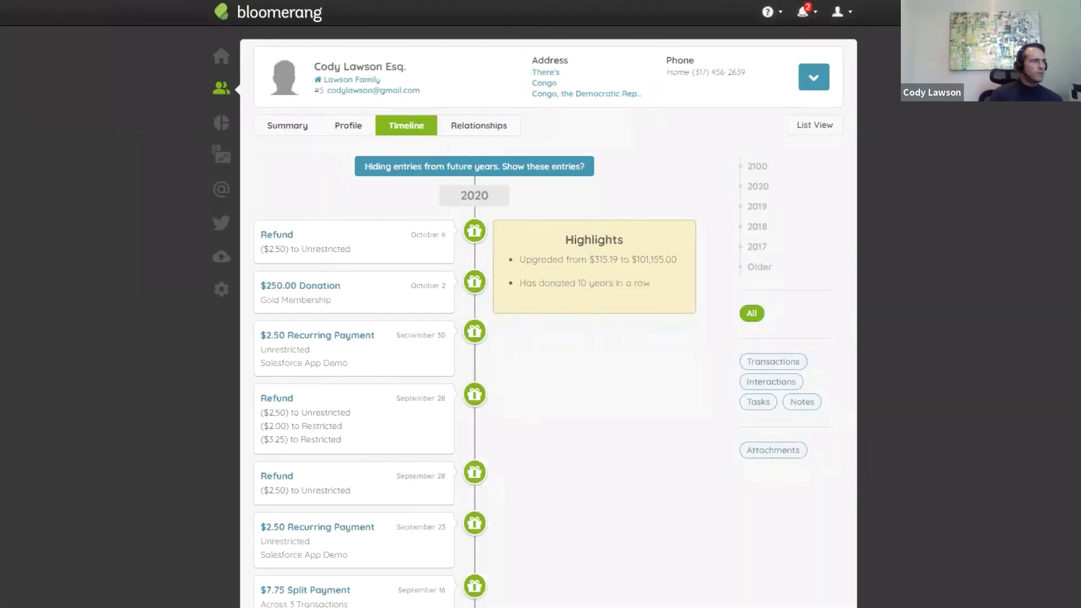
{"action": "key", "text": "ctrl+Tab"}
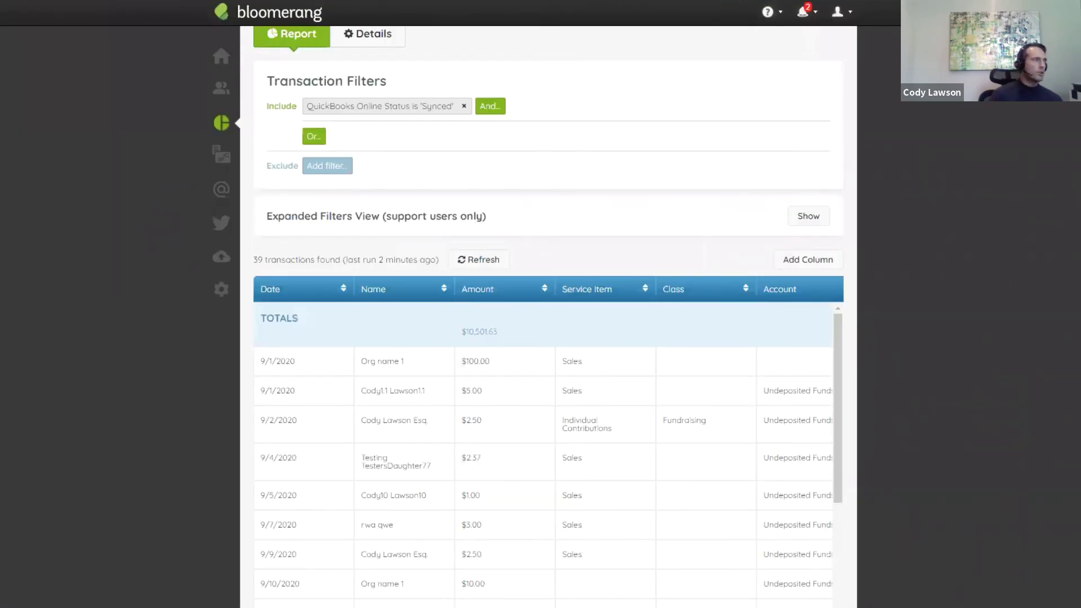
{"action": "key", "text": "ctrl+Tab"}
{"action": "left_click", "coordinate": [712, 58]}
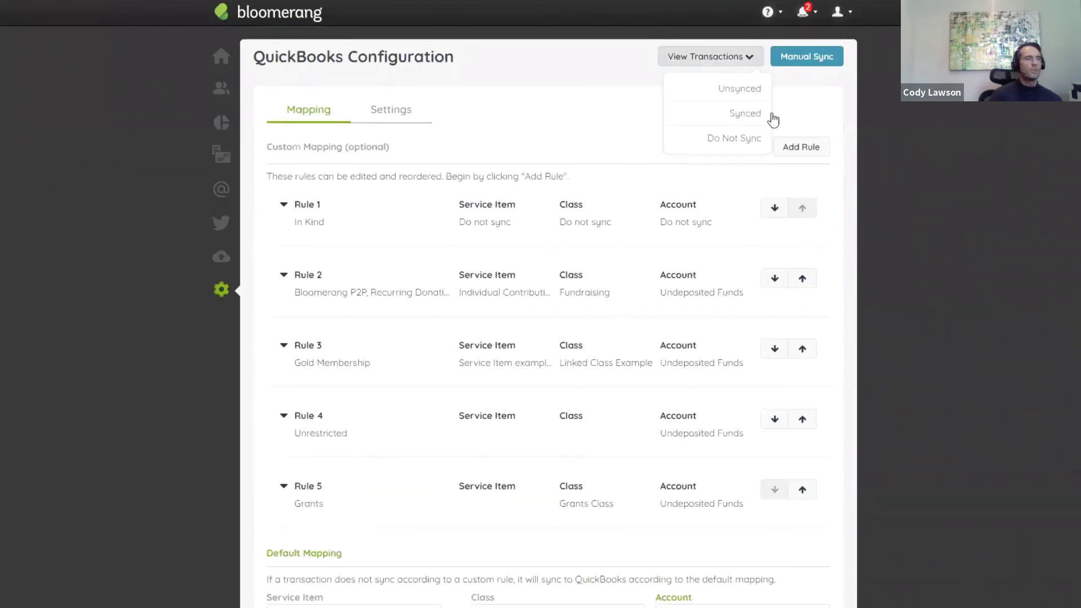
{"action": "left_click", "coordinate": [752, 139]}
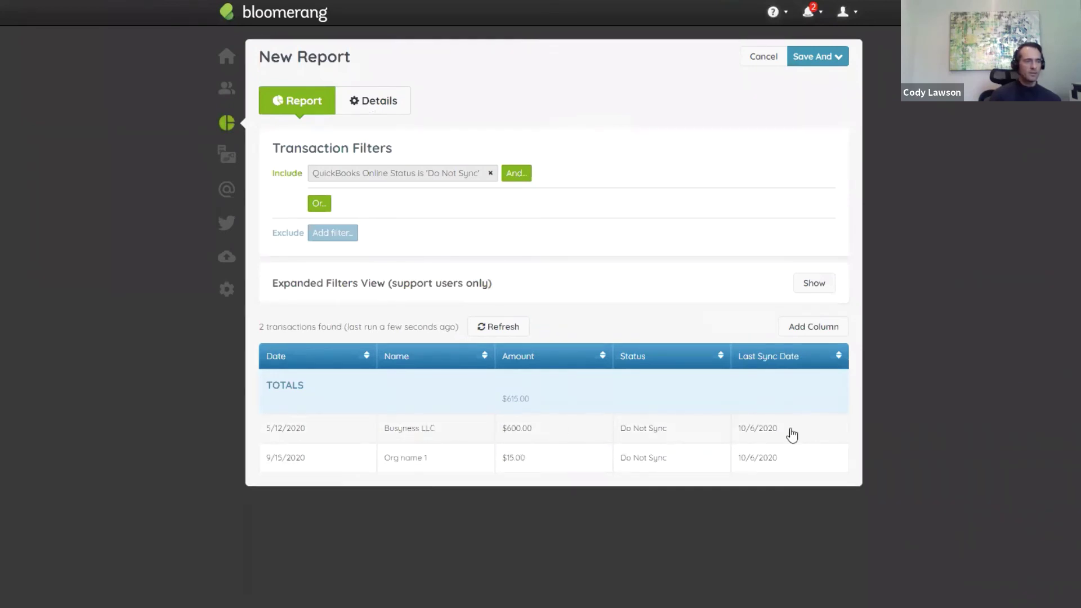
- Open Org name 1's $15.00 pledge payment and check its method and amount
{"action": "left_click", "coordinate": [569, 465]}
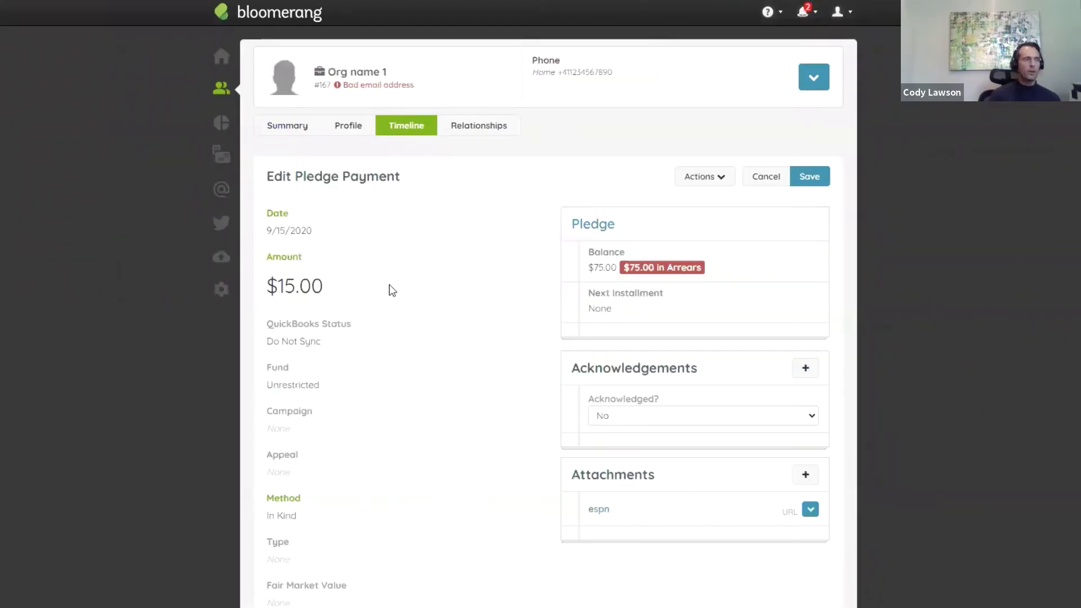
{"action": "scroll", "coordinate": [392, 461], "scroll_direction": "down", "scroll_amount": 1}
{"action": "left_click_drag", "start_coordinate": [317, 449], "coordinate": [269, 449]}
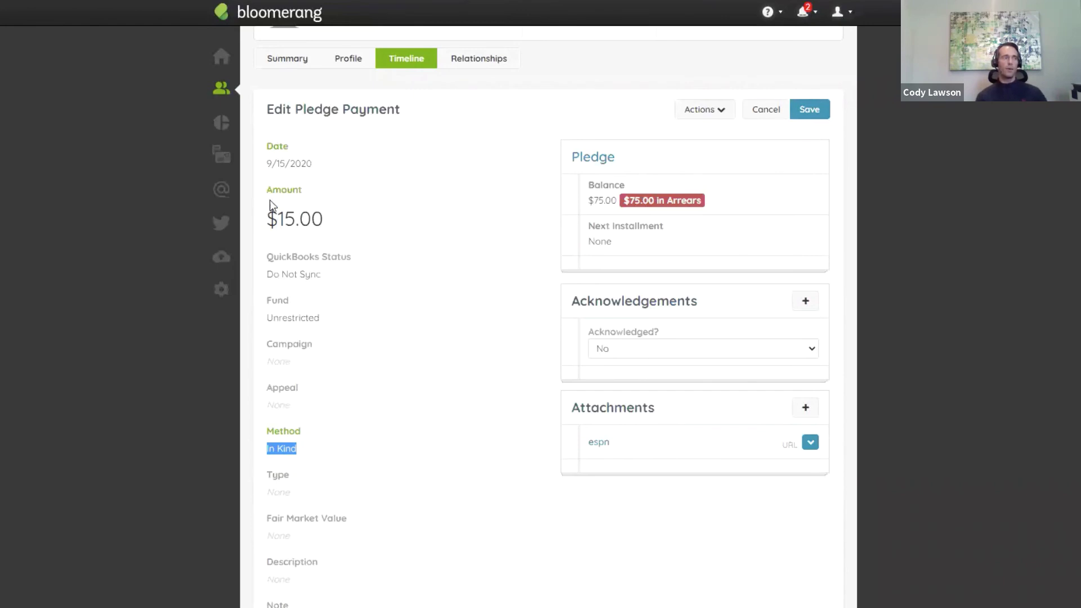
{"action": "left_click_drag", "start_coordinate": [332, 221], "coordinate": [255, 222]}
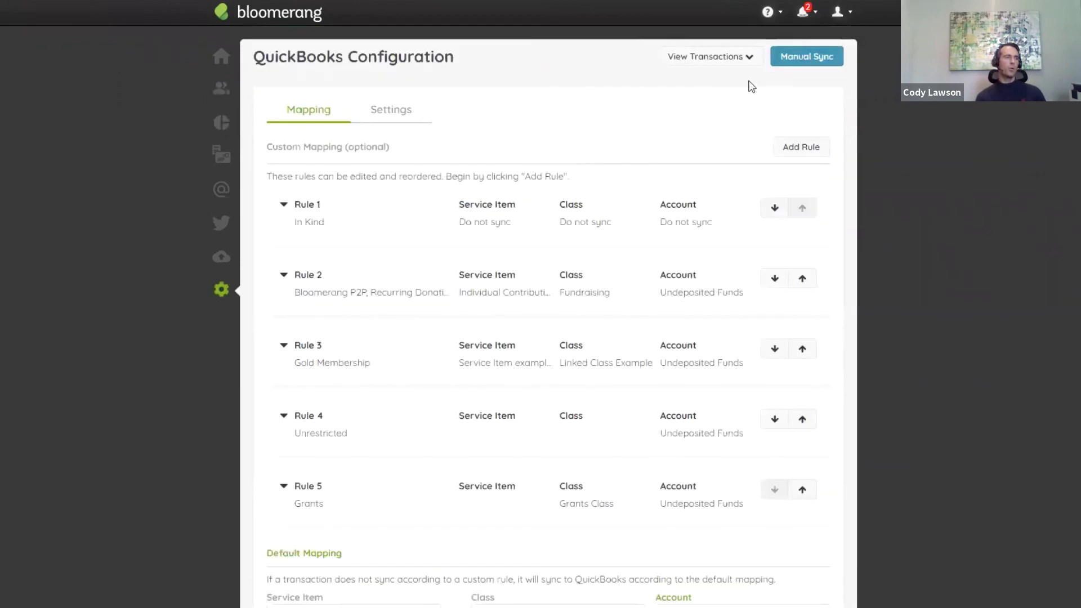
- Reopen the Do Not Sync transactions list and search the available report columns for "type"
{"action": "left_click", "coordinate": [750, 58]}
{"action": "left_click", "coordinate": [740, 139]}
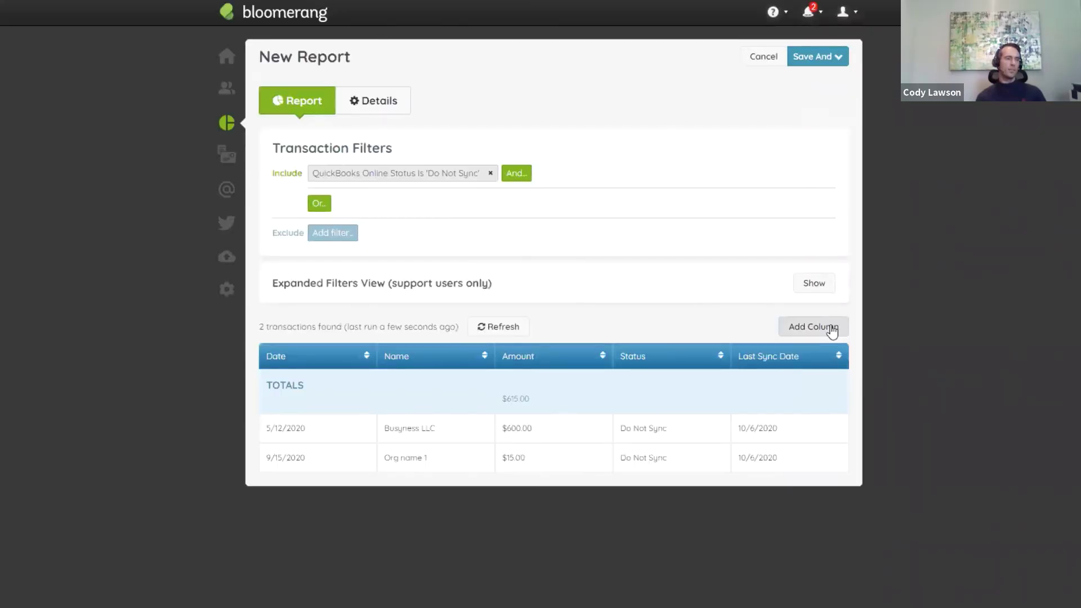
{"action": "left_click", "coordinate": [832, 328]}
{"action": "type", "text": "type"}
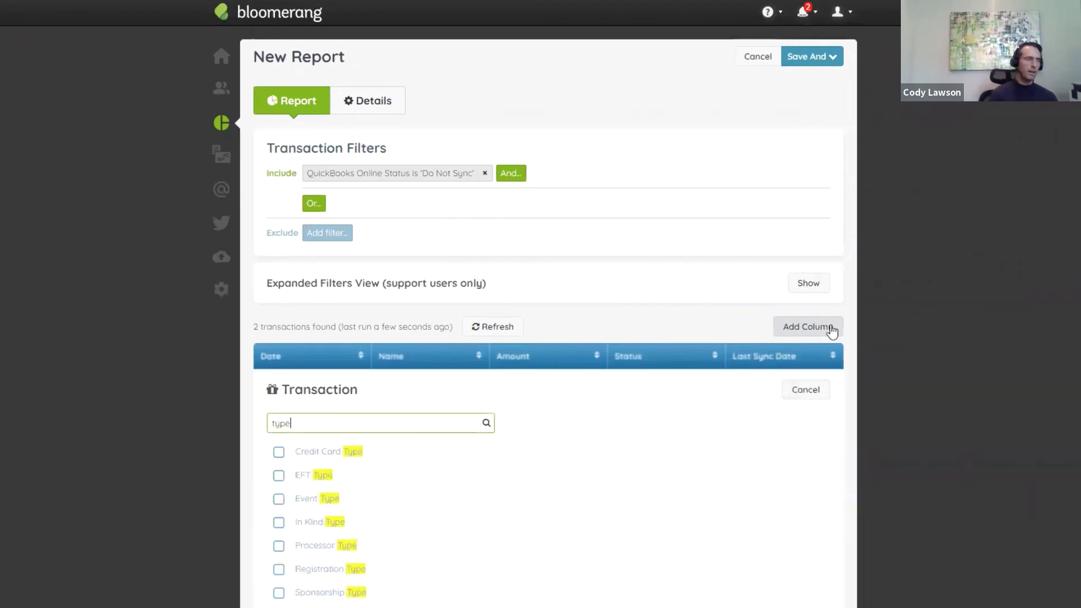
{"action": "scroll", "coordinate": [401, 423], "scroll_direction": "down", "scroll_amount": 2}
{"action": "scroll", "coordinate": [401, 423], "scroll_direction": "down", "scroll_amount": 1}
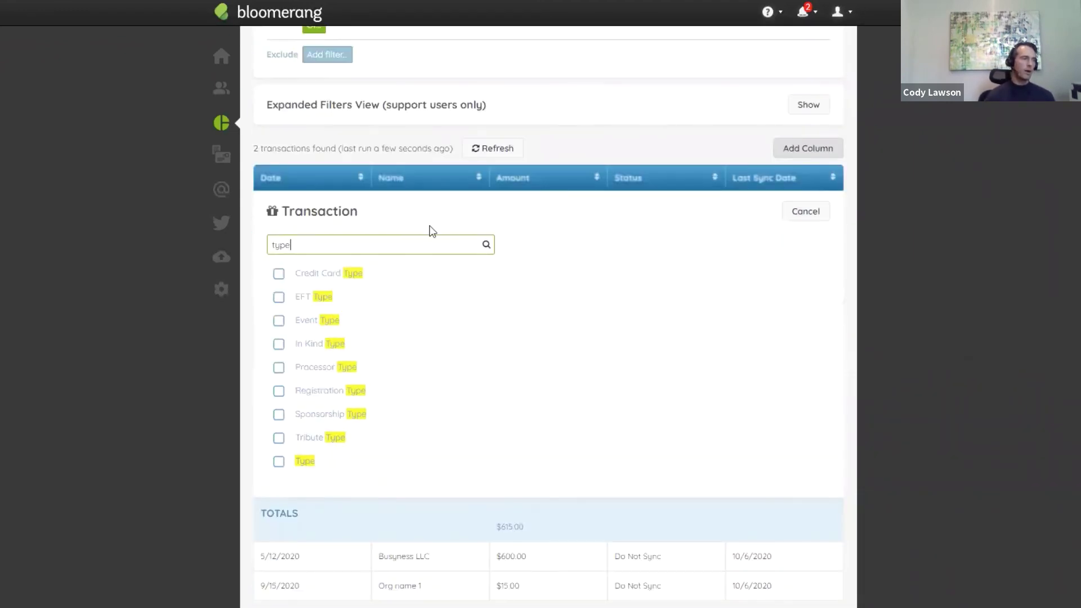
- Find the Method column with "metho", add it to the Do Not Sync report, and open the report's save options
{"action": "key", "text": "BackSpace"}
{"action": "key", "text": "BackSpace"}
{"action": "key", "text": "BackSpace"}
{"action": "key", "text": "BackSpace"}
{"action": "type", "text": "metho"}
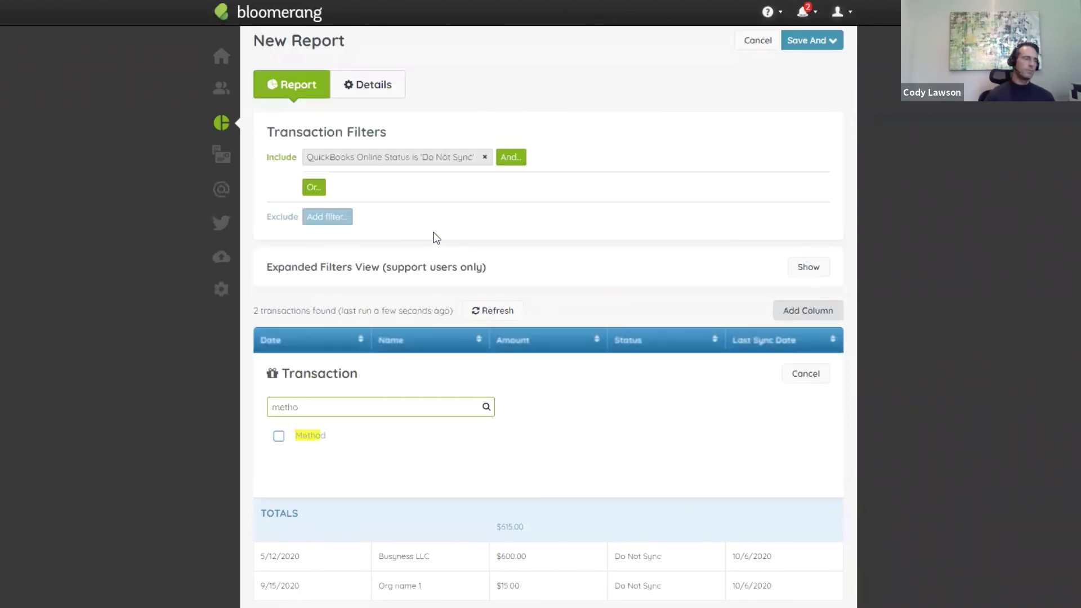
{"action": "left_click", "coordinate": [314, 437]}
{"action": "left_click", "coordinate": [825, 375]}
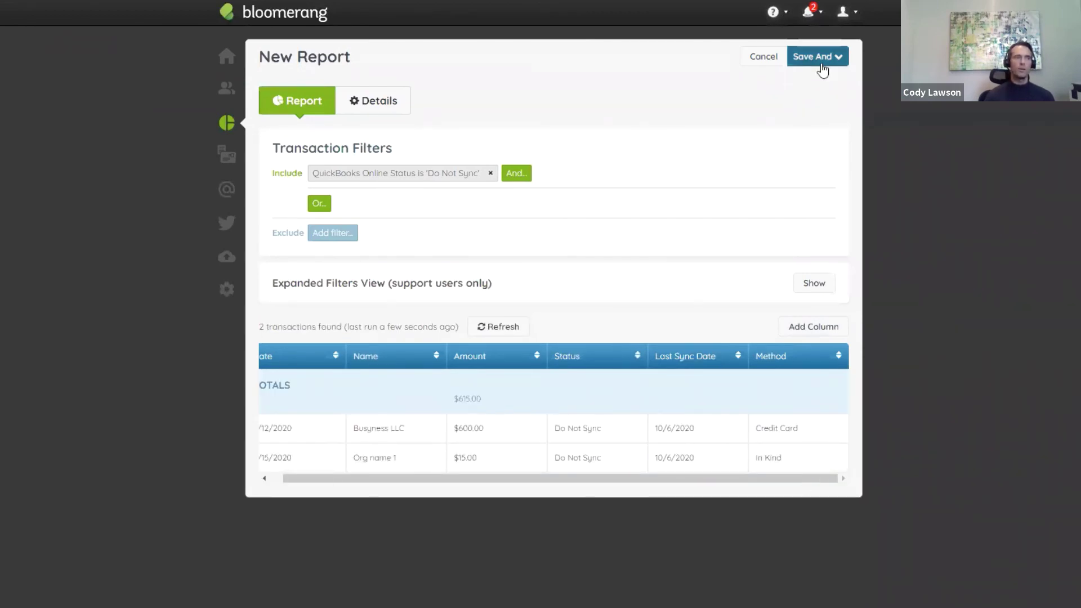
{"action": "left_click", "coordinate": [821, 61]}
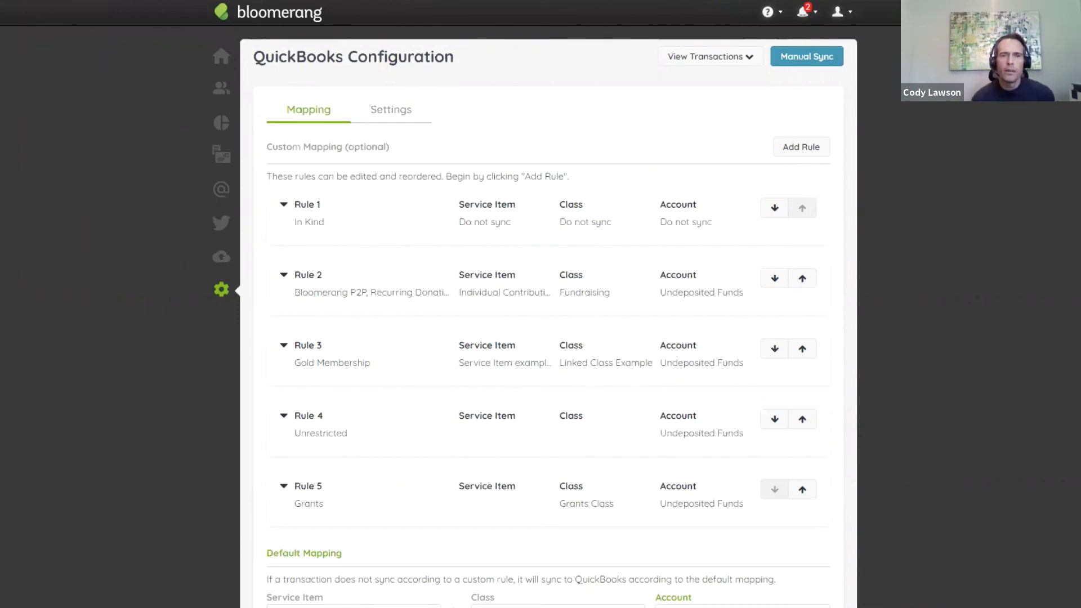
- Switch to QuickBooks, close the refund receipt, and open the customer list under Sales
{"action": "key", "text": "ctrl+Tab"}
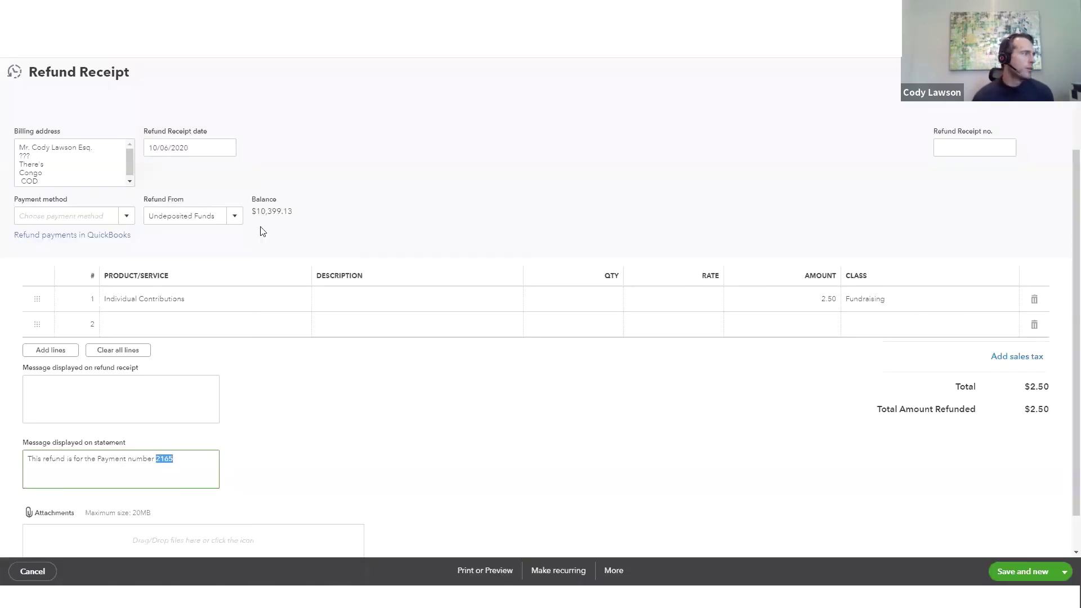
{"action": "left_click", "coordinate": [1062, 72]}
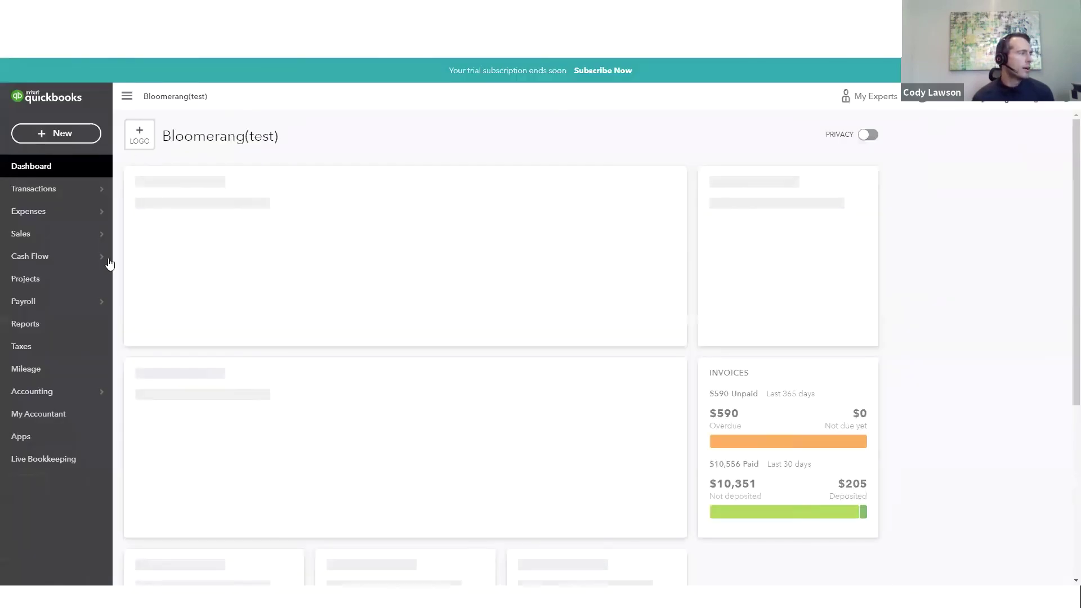
{"action": "mouse_move", "coordinate": [88, 237]}
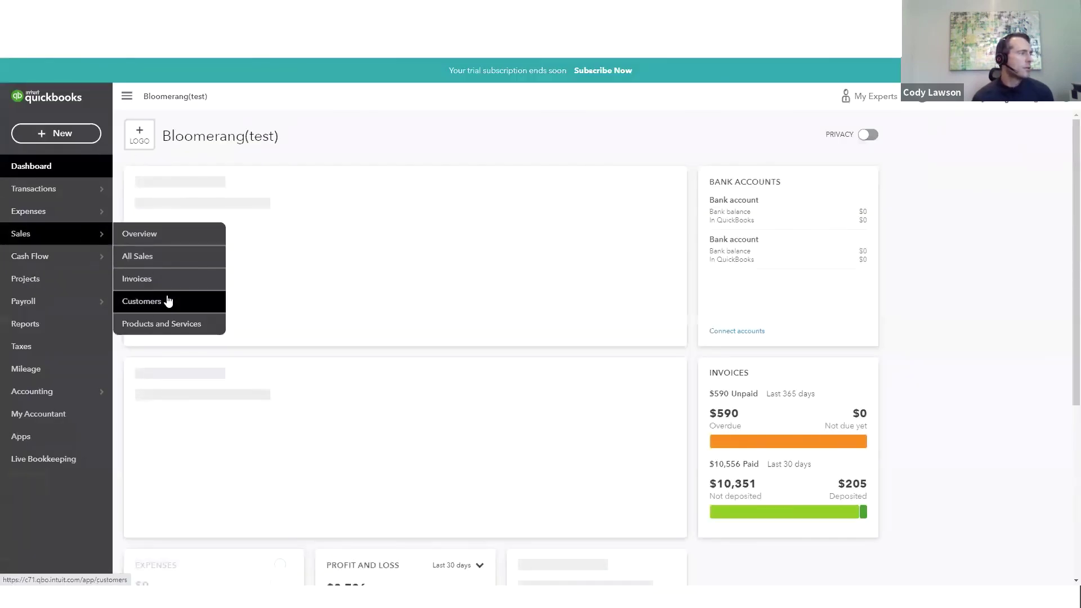
{"action": "left_click", "coordinate": [165, 299]}
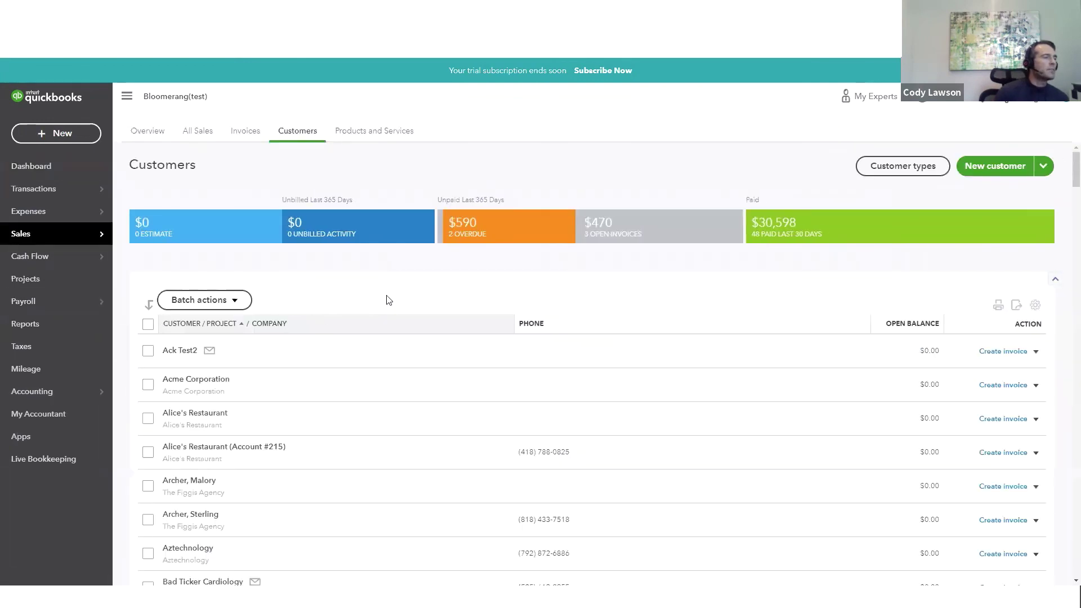
- Search the customer list by the refunded customer's first name and open that customer's record
{"action": "scroll", "coordinate": [180, 383], "scroll_direction": "down", "scroll_amount": 1}
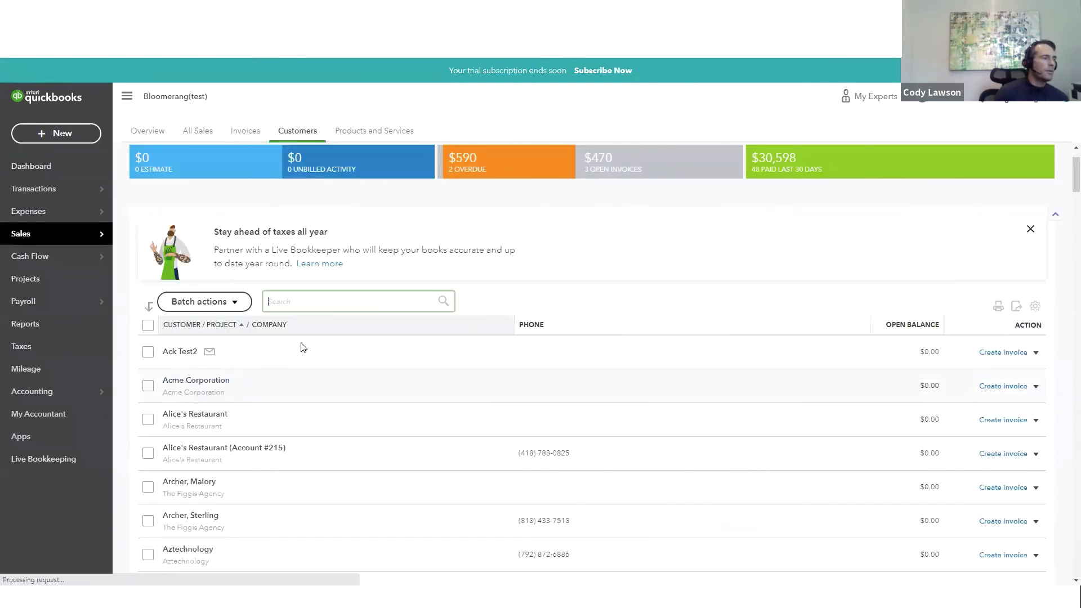
{"action": "left_click", "coordinate": [357, 300]}
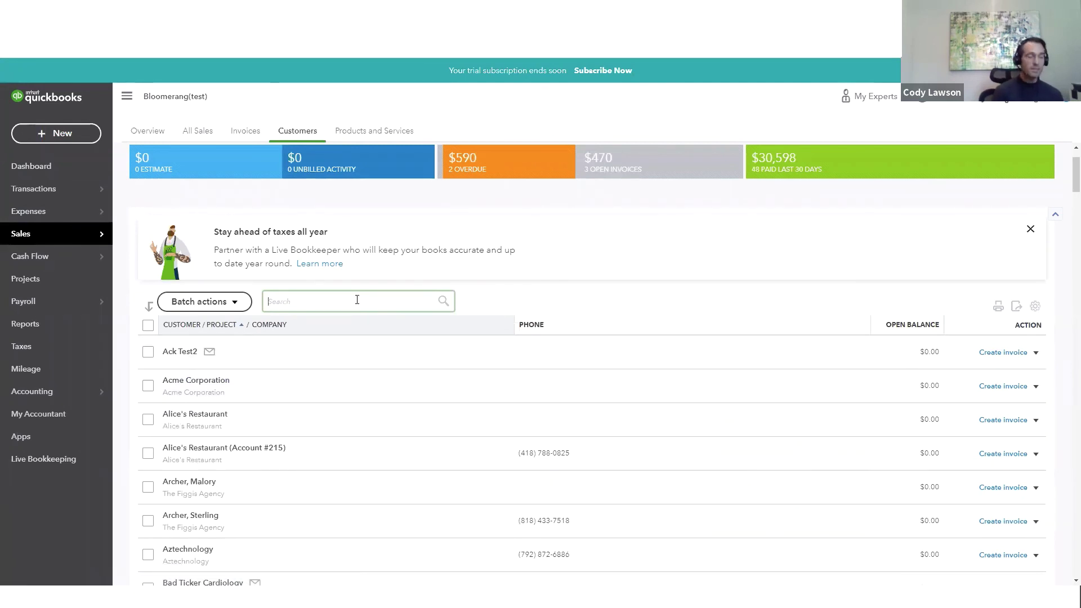
{"action": "type", "text": "cody"}
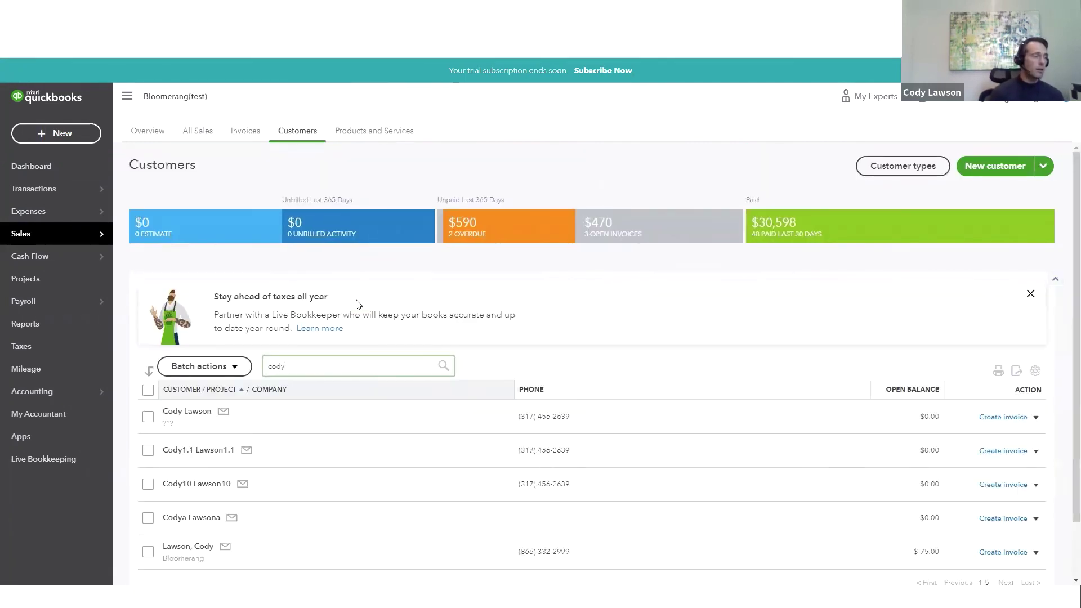
{"action": "left_click", "coordinate": [199, 415]}
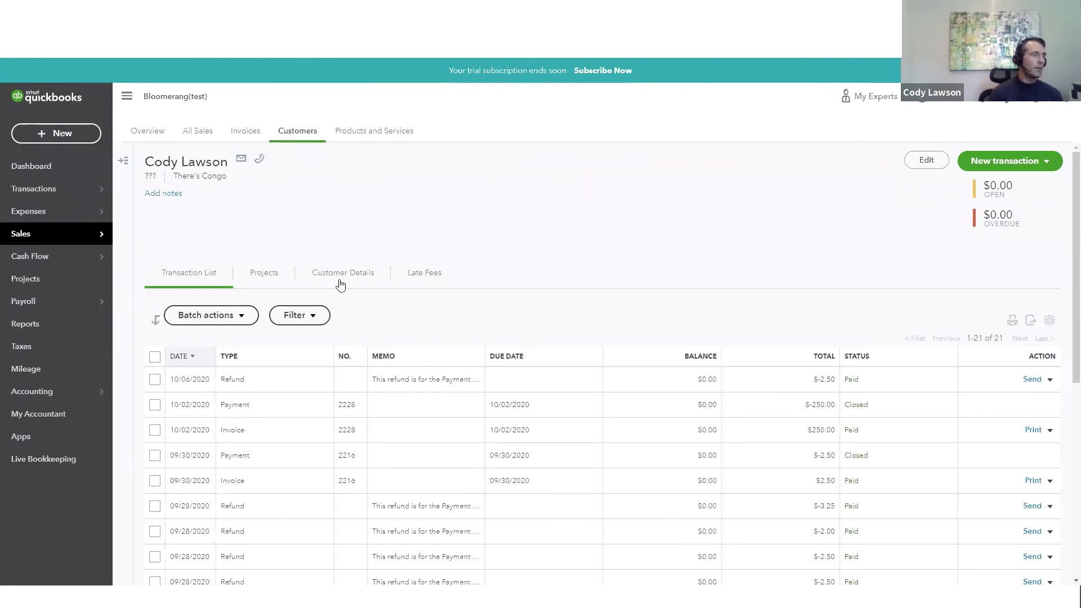
- Open the customer's details for editing and examine the phone, company and billing address fields
{"action": "left_click", "coordinate": [341, 277]}
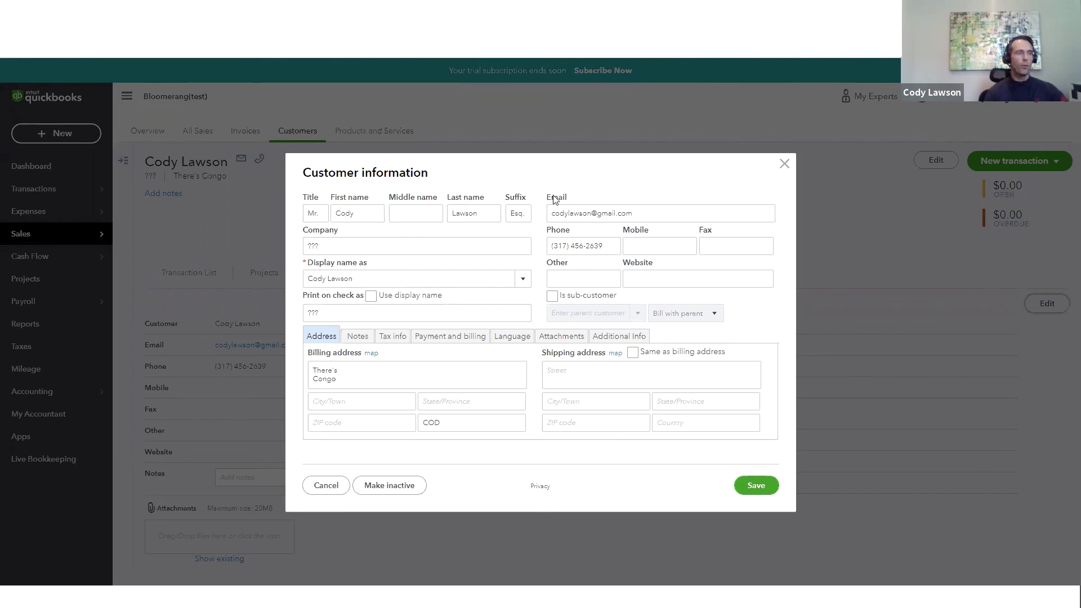
{"action": "left_click", "coordinate": [714, 195]}
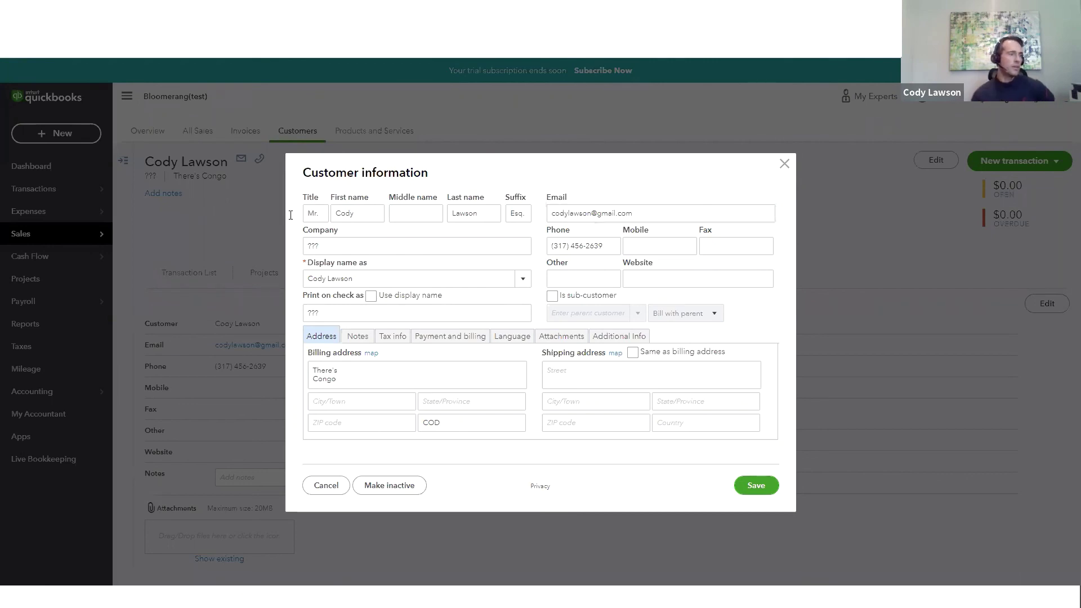
{"action": "triple_click", "coordinate": [601, 245]}
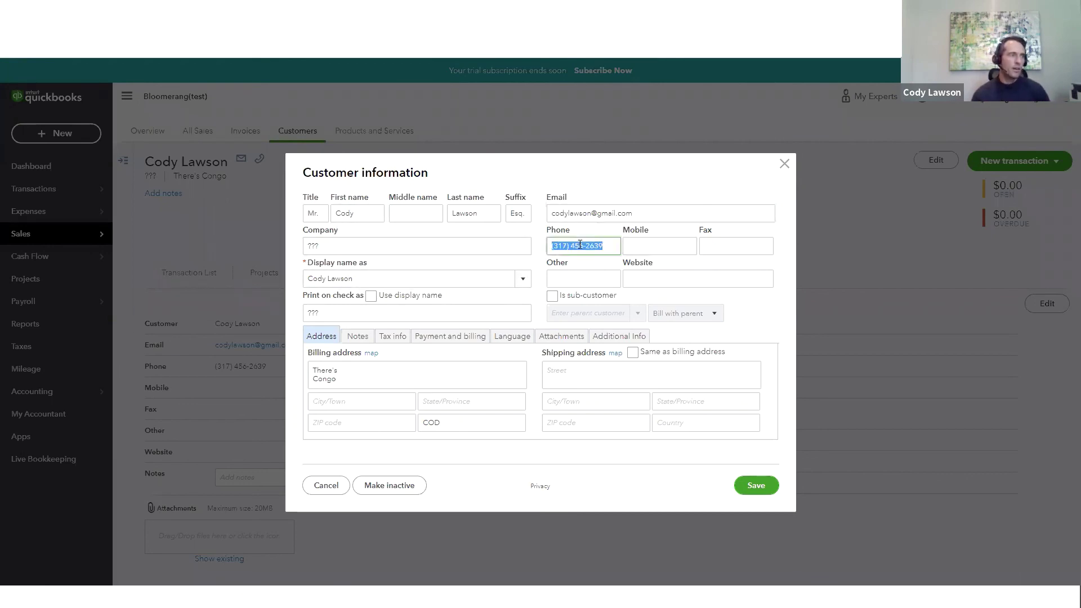
{"action": "triple_click", "coordinate": [348, 242]}
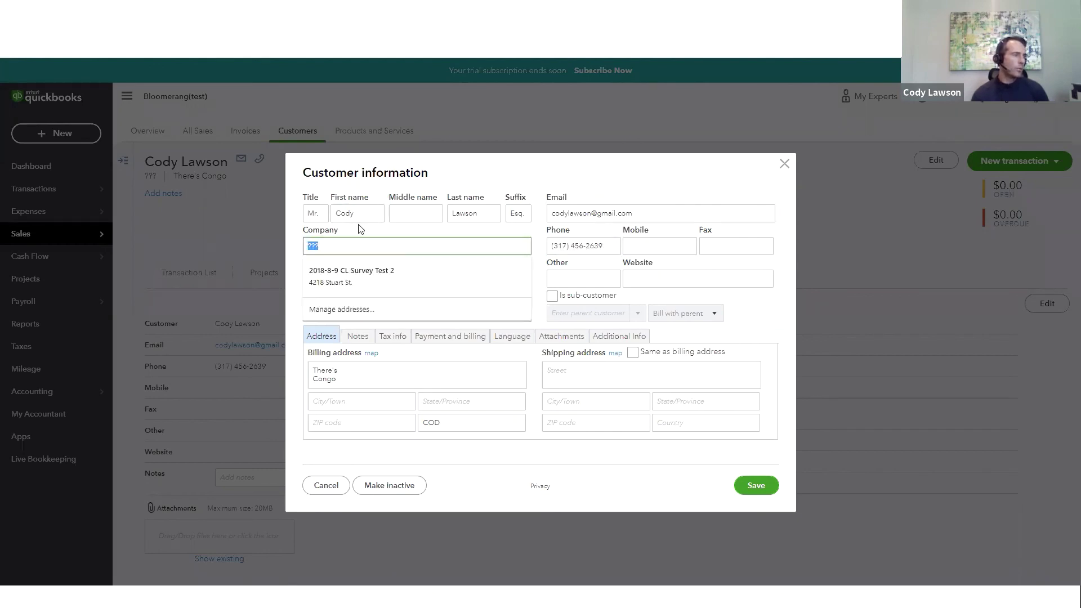
{"action": "left_click", "coordinate": [375, 229]}
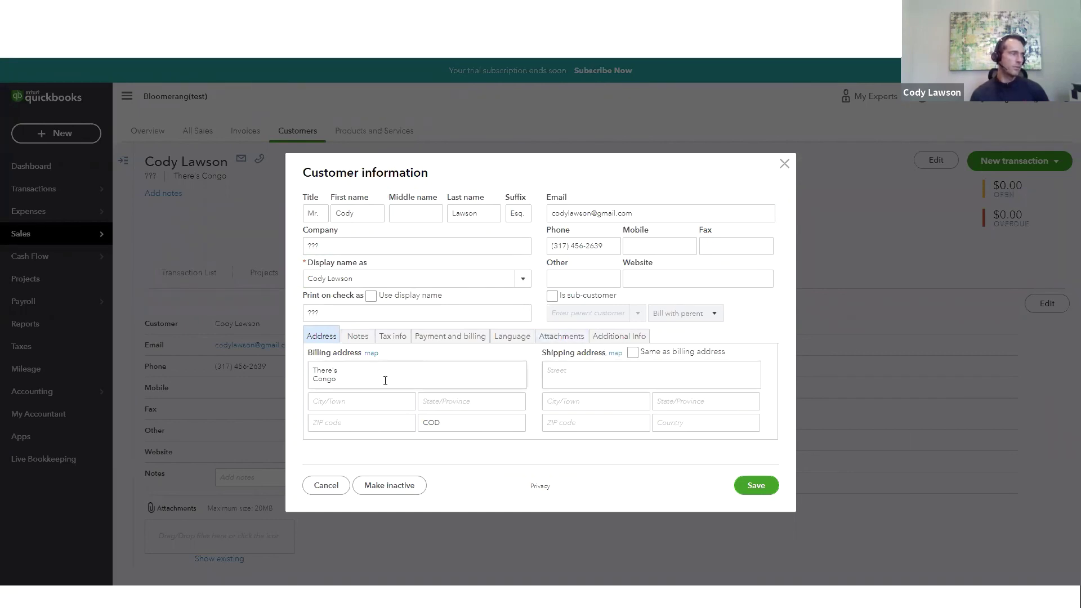
{"action": "left_click_drag", "start_coordinate": [346, 383], "coordinate": [314, 370]}
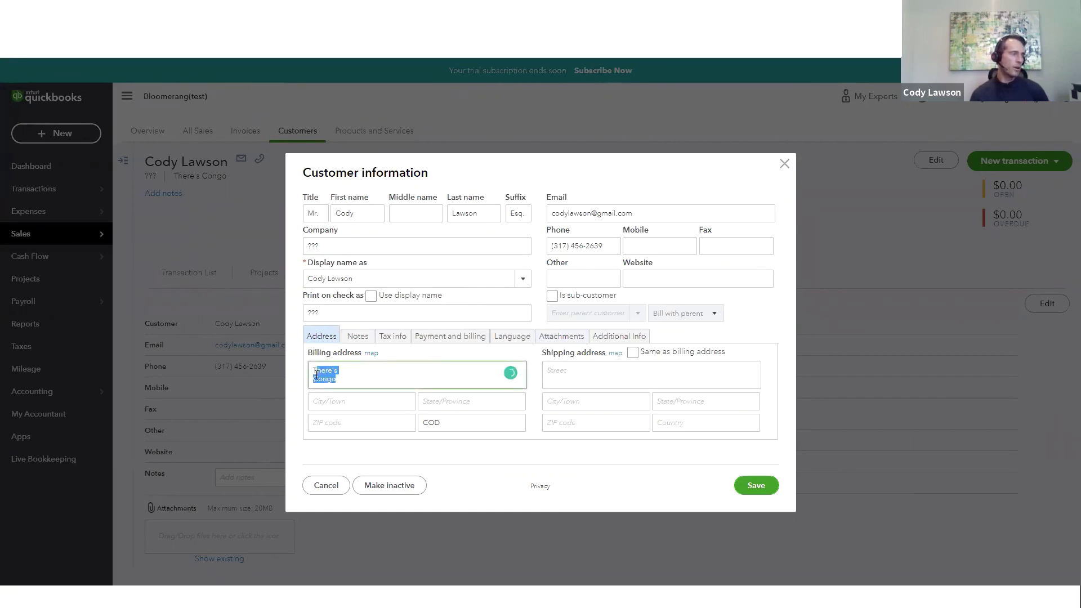
{"action": "left_click", "coordinate": [314, 377]}
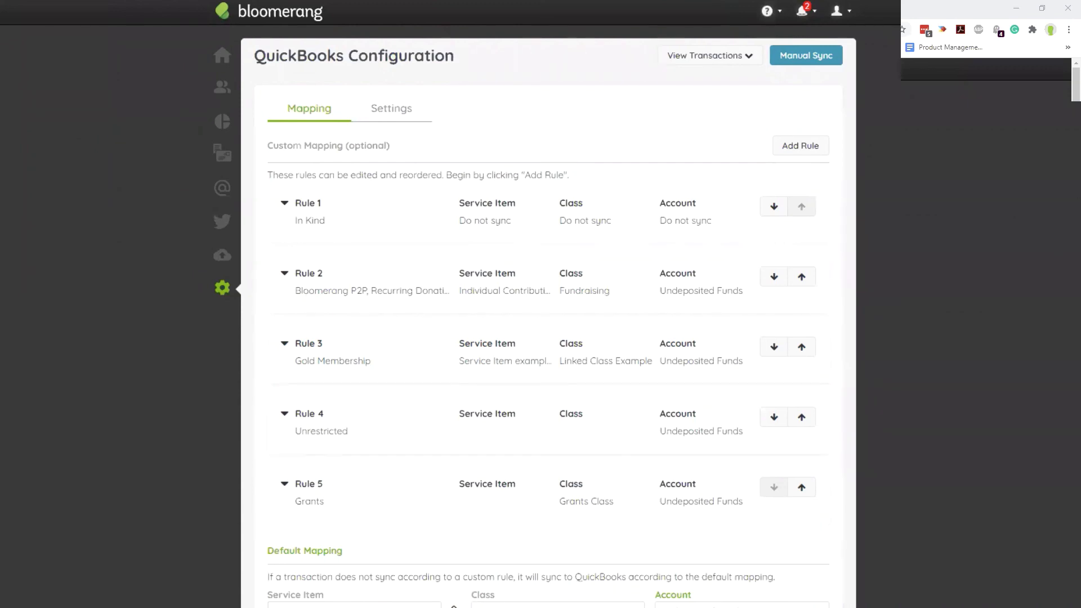
- Switch to the Bloomerang QuickBooks configuration and open the Synced transactions report
{"action": "left_click", "coordinate": [704, 55]}
{"action": "left_click", "coordinate": [746, 111]}
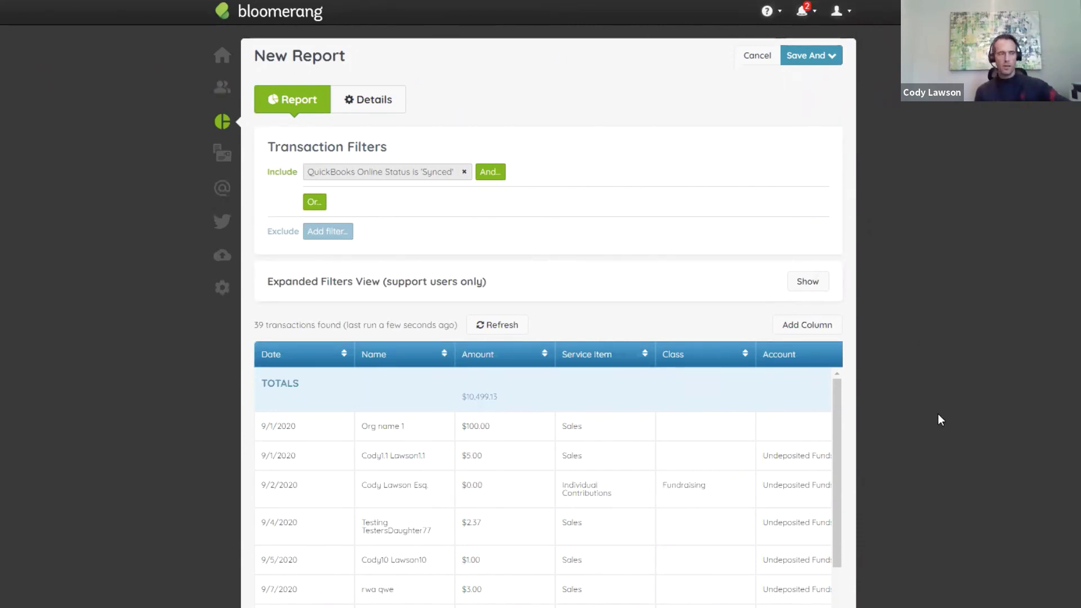
{"action": "scroll", "coordinate": [938, 414], "scroll_direction": "down", "scroll_amount": 1}
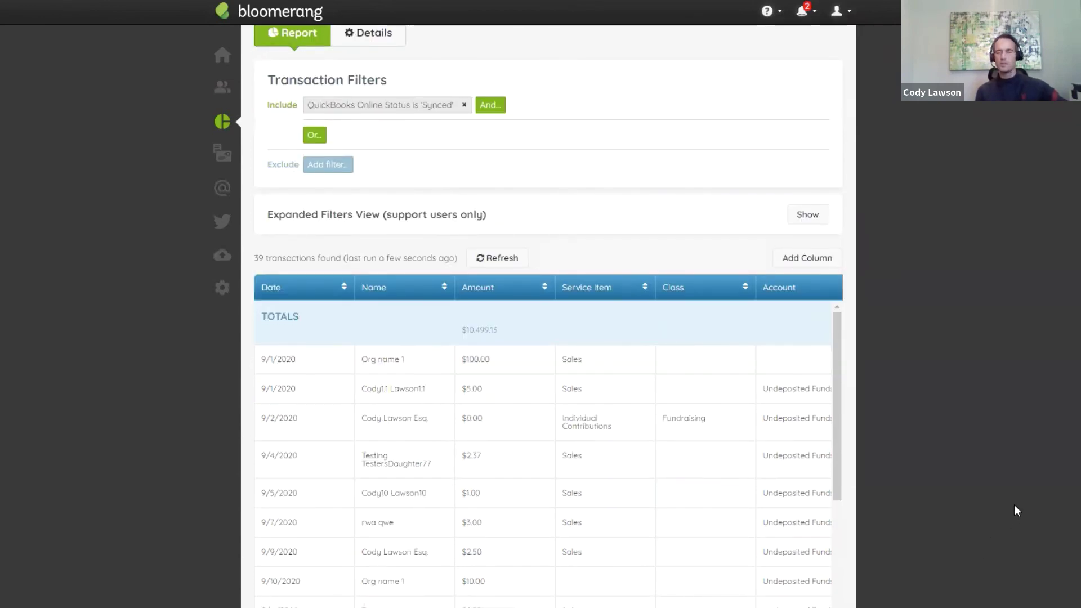
{"action": "scroll", "coordinate": [1015, 505], "scroll_direction": "down", "scroll_amount": 1}
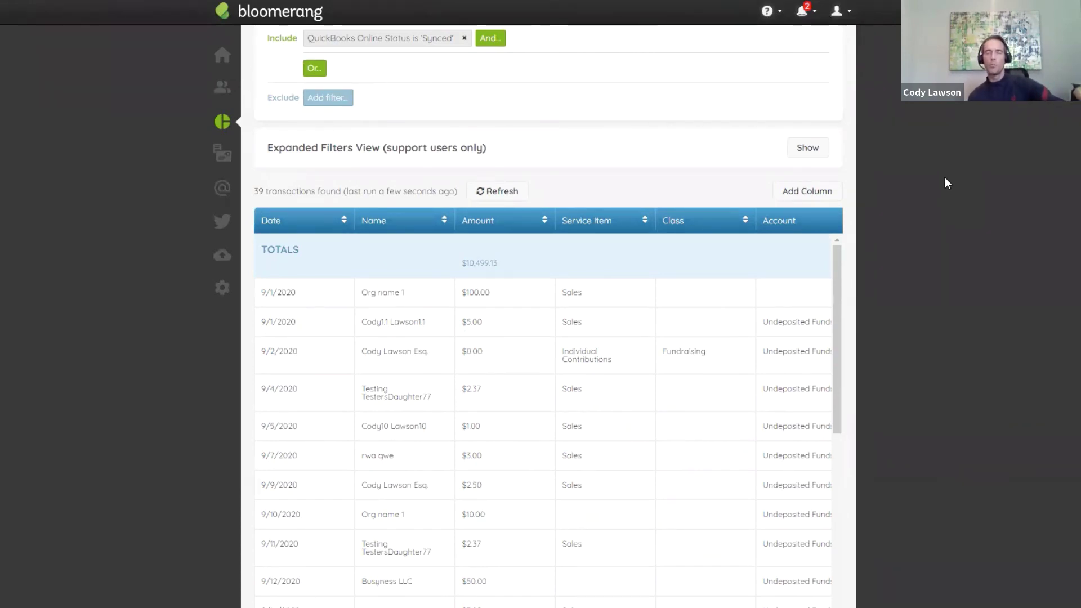
- Search the available columns for "quick" and add QuickBooks Online Last Sync Date to the Synced report
{"action": "left_click", "coordinate": [854, 198]}
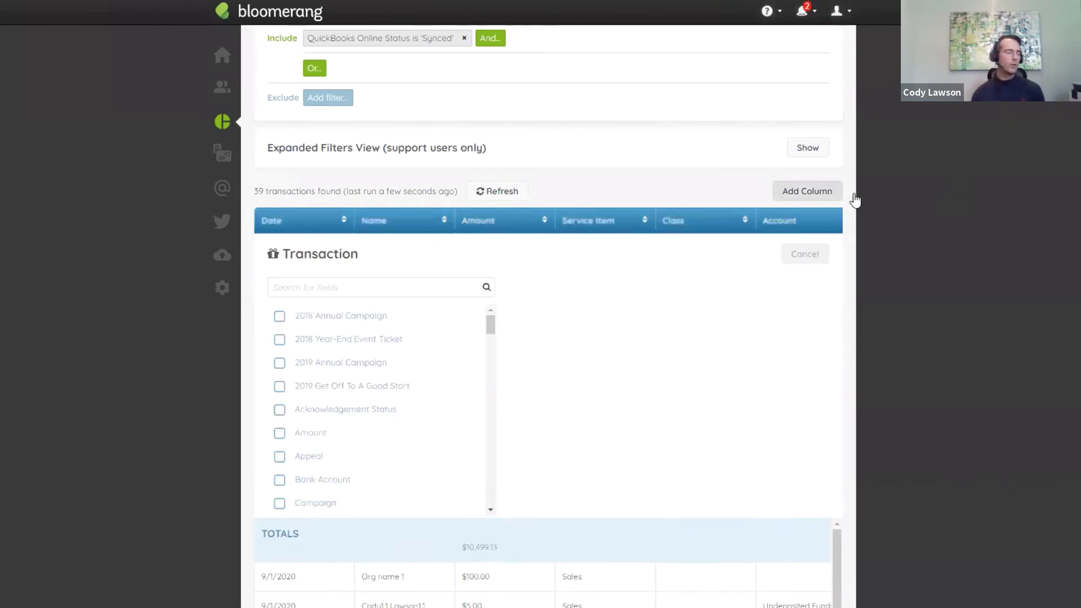
{"action": "type", "text": "quick"}
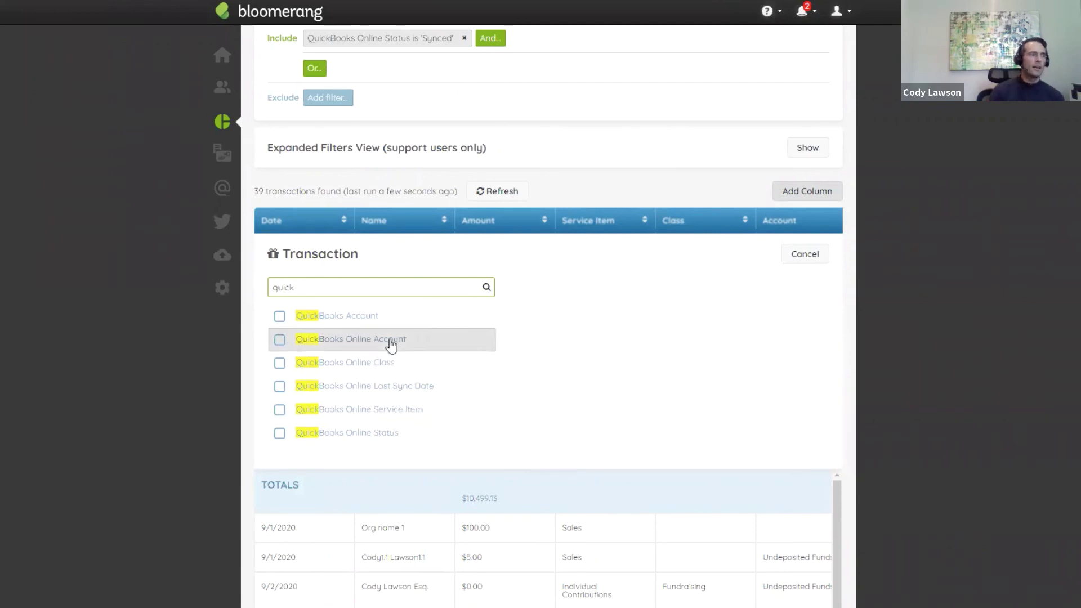
{"action": "left_click", "coordinate": [408, 388]}
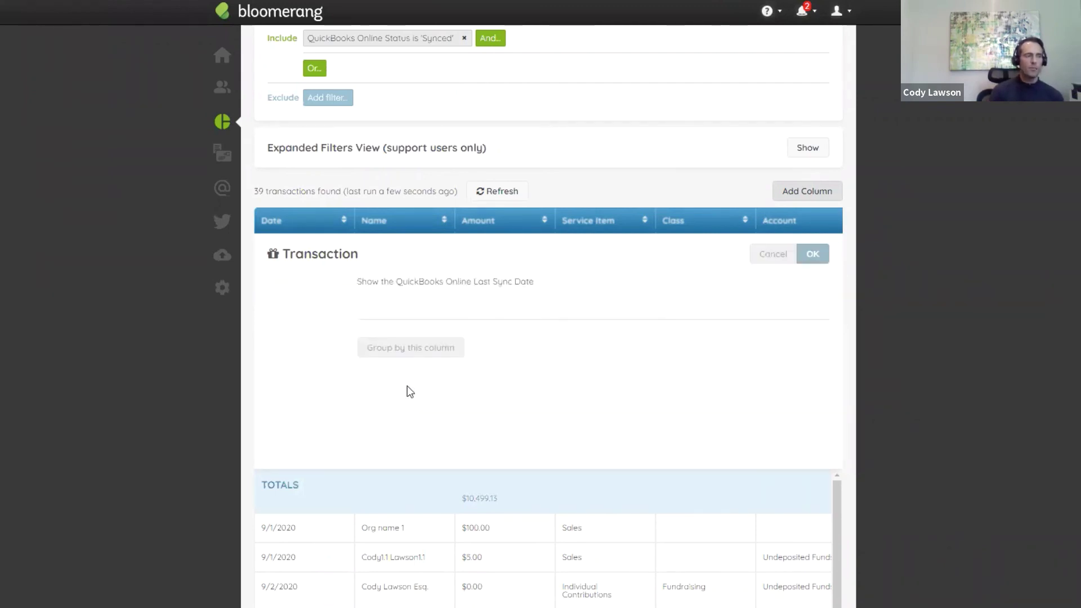
{"action": "left_click", "coordinate": [815, 260]}
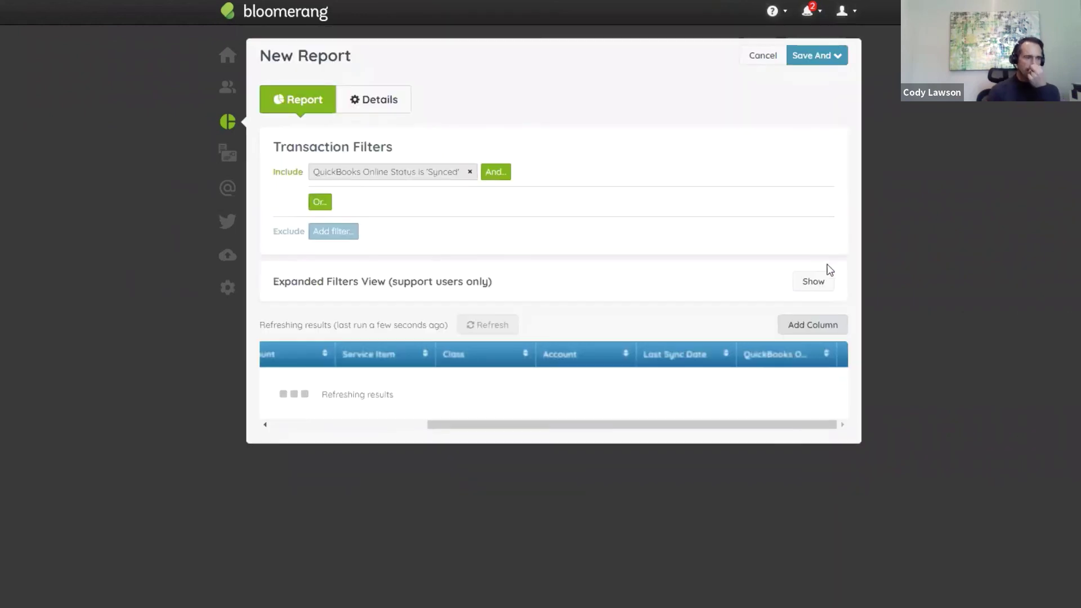
{"action": "scroll", "coordinate": [954, 460], "scroll_direction": "down", "scroll_amount": 2}
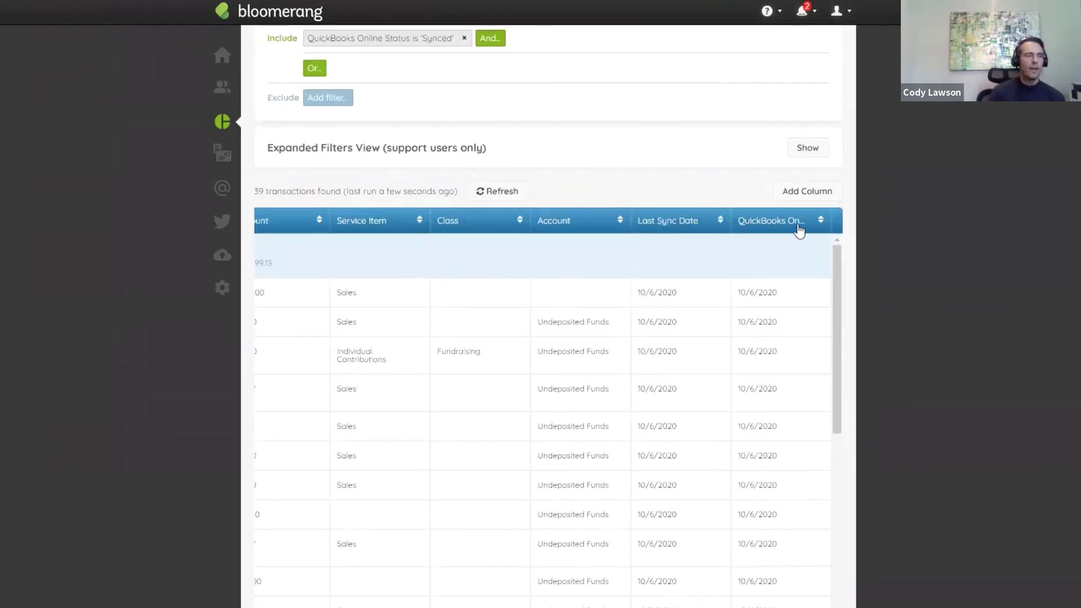
- Group the report by the added QuickBooks Online Last Sync Date column and look through the grouped transactions
{"action": "left_click", "coordinate": [801, 231]}
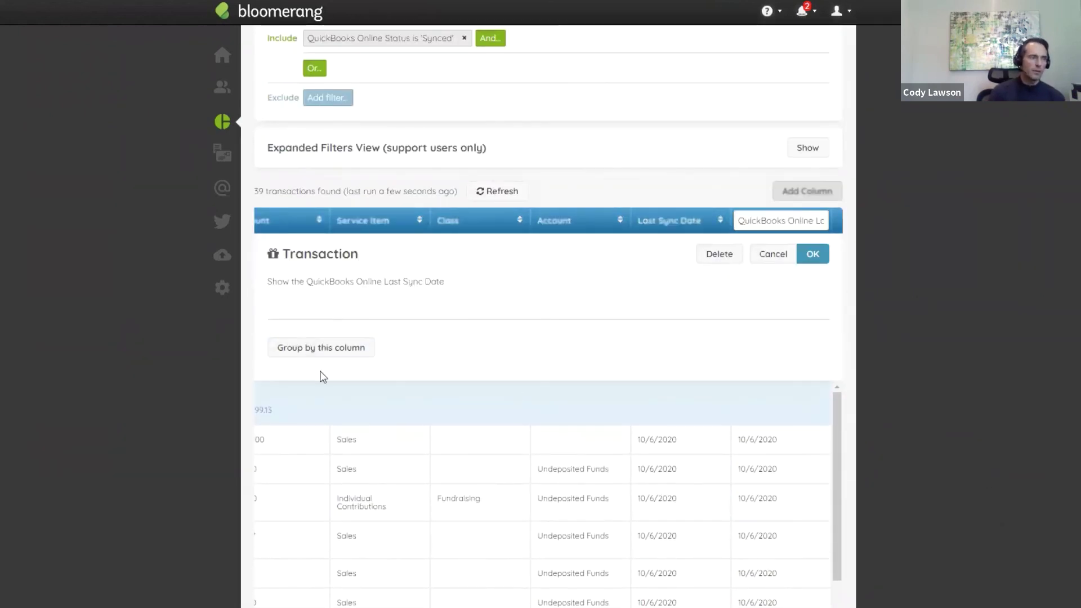
{"action": "left_click", "coordinate": [321, 347]}
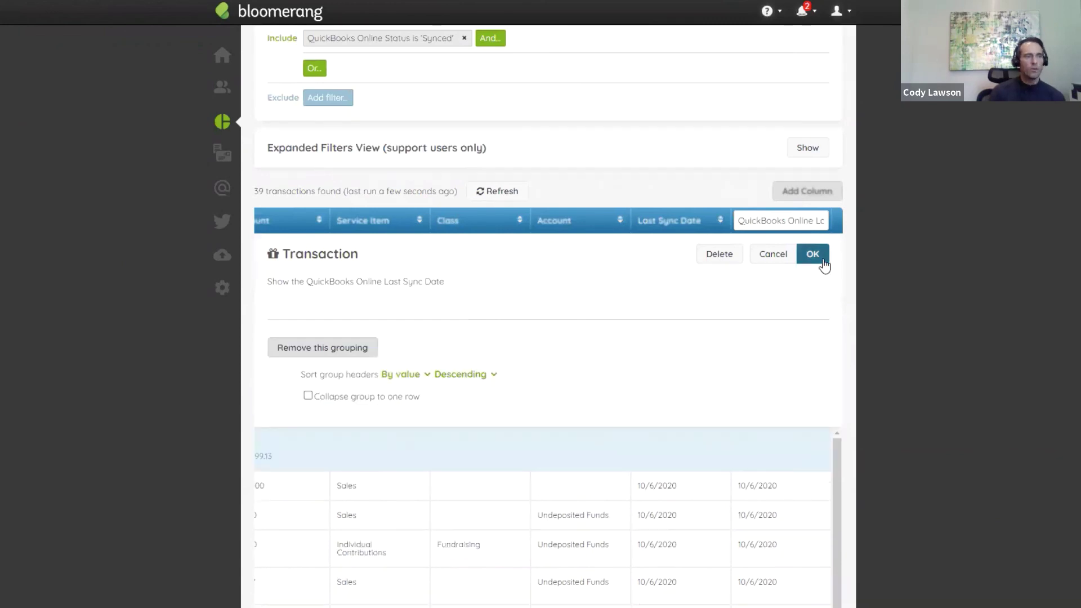
{"action": "left_click", "coordinate": [821, 259]}
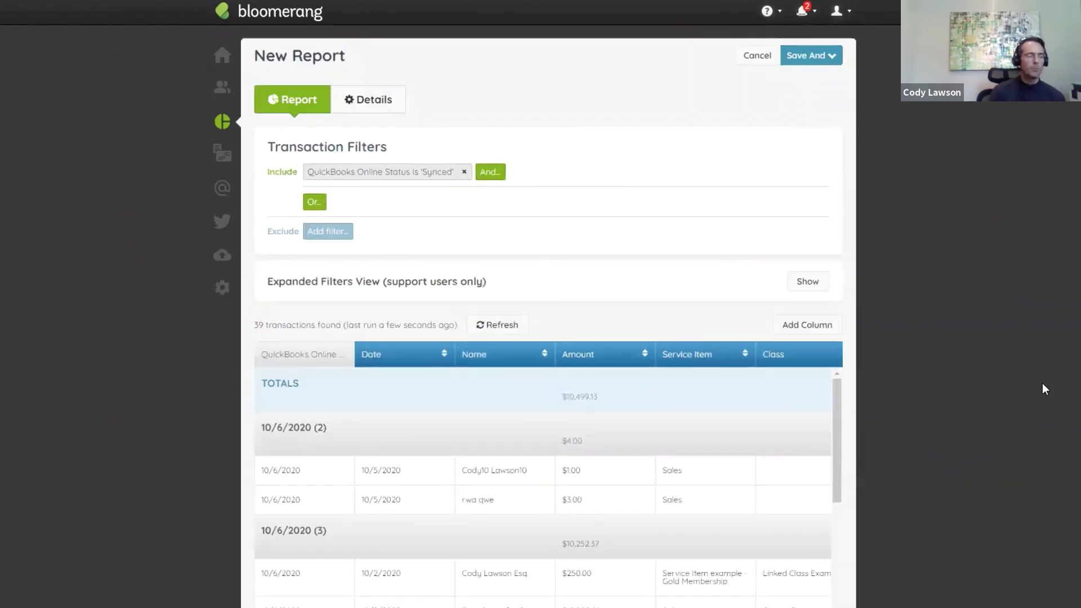
{"action": "scroll", "coordinate": [595, 362], "scroll_direction": "down", "scroll_amount": 7}
{"action": "scroll", "coordinate": [518, 338], "scroll_direction": "up", "scroll_amount": 5}
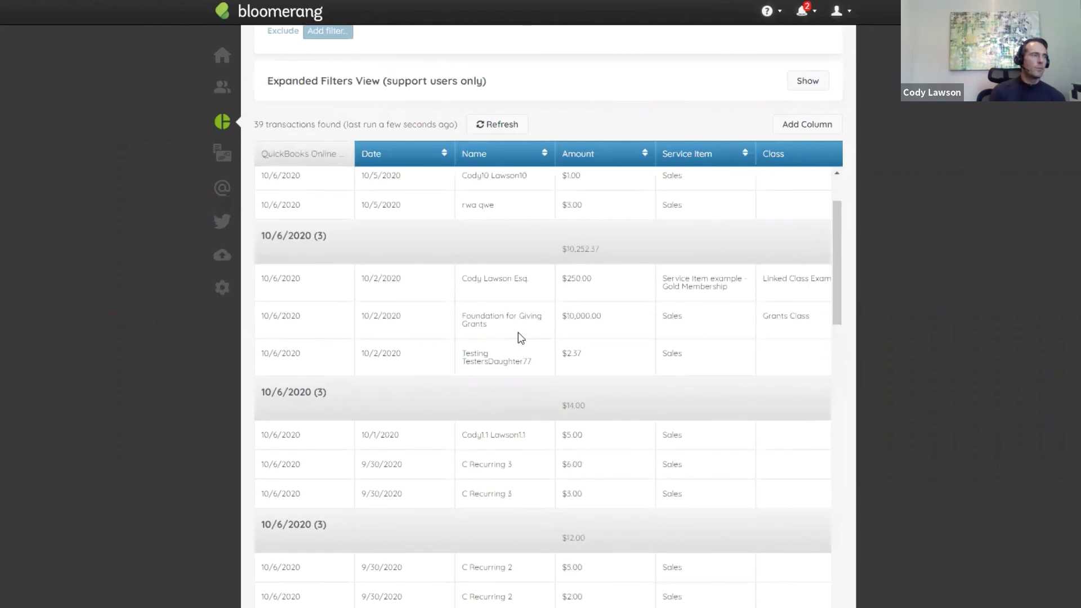
- Check the grouping and sorting options of the QuickBooks Online Last Sync Date column, and close them without changes
{"action": "left_click", "coordinate": [301, 154]}
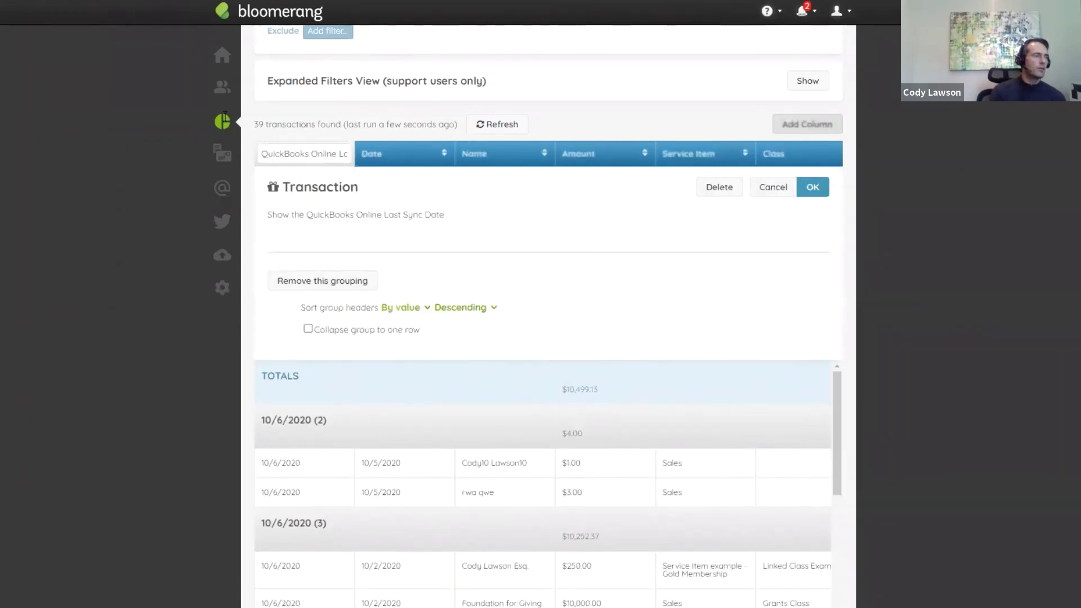
{"action": "left_click", "coordinate": [771, 188]}
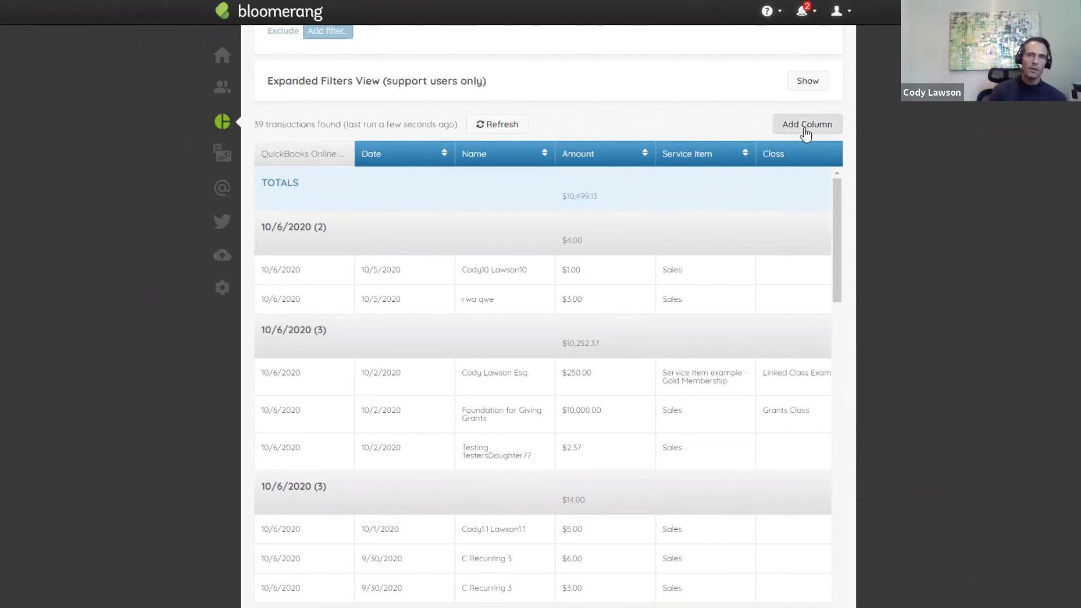
{"action": "scroll", "coordinate": [338, 146], "scroll_direction": "up", "scroll_amount": 3}
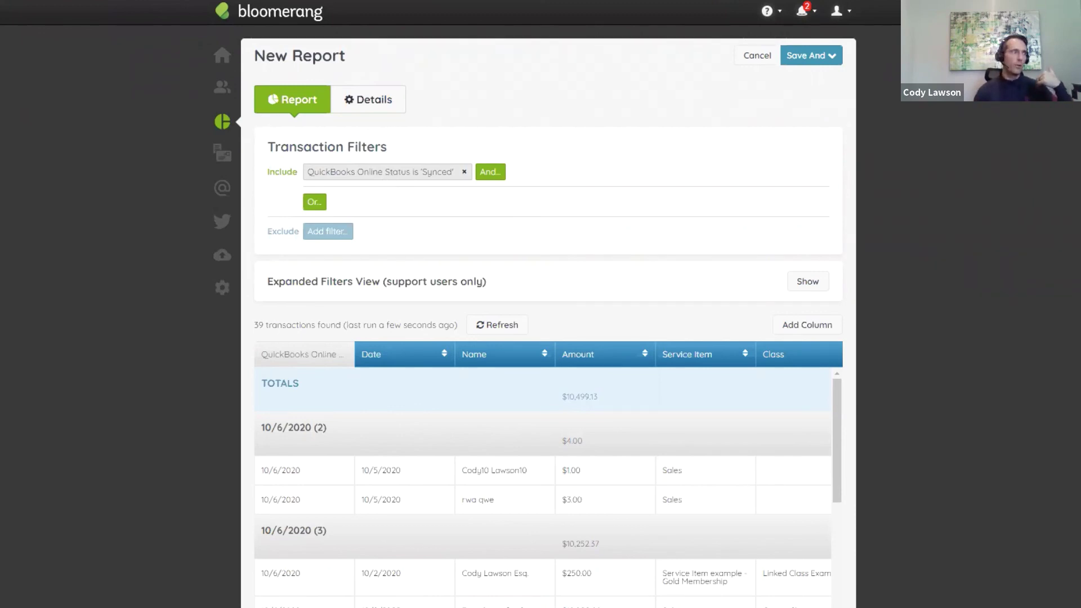
- Return to the QuickBooks configuration and open another of the available transaction lists
{"action": "left_click", "coordinate": [597, 1]}
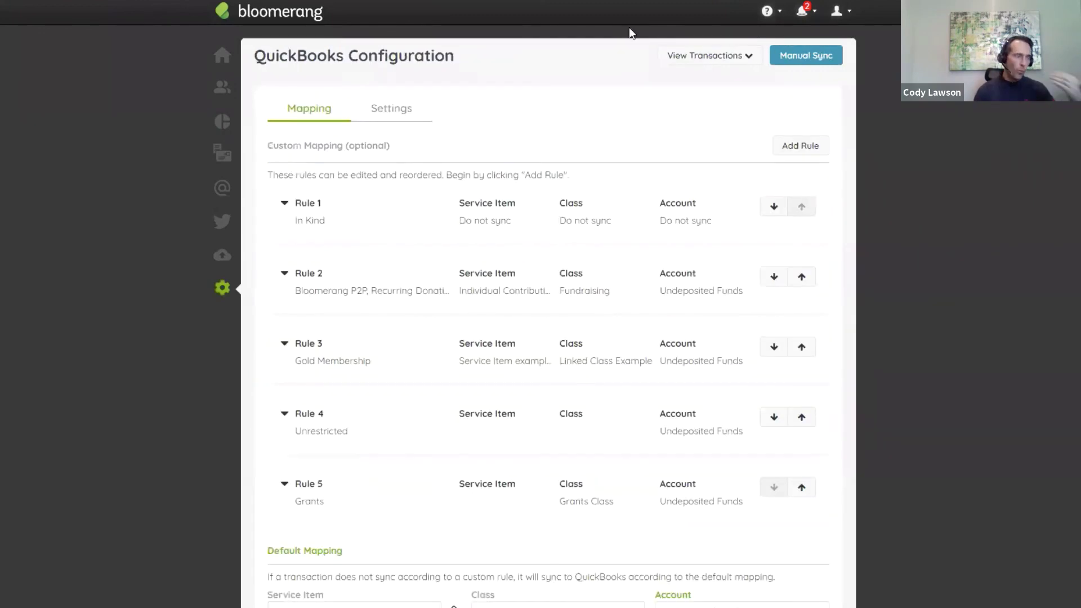
{"action": "left_click", "coordinate": [753, 53]}
{"action": "left_click", "coordinate": [747, 93]}
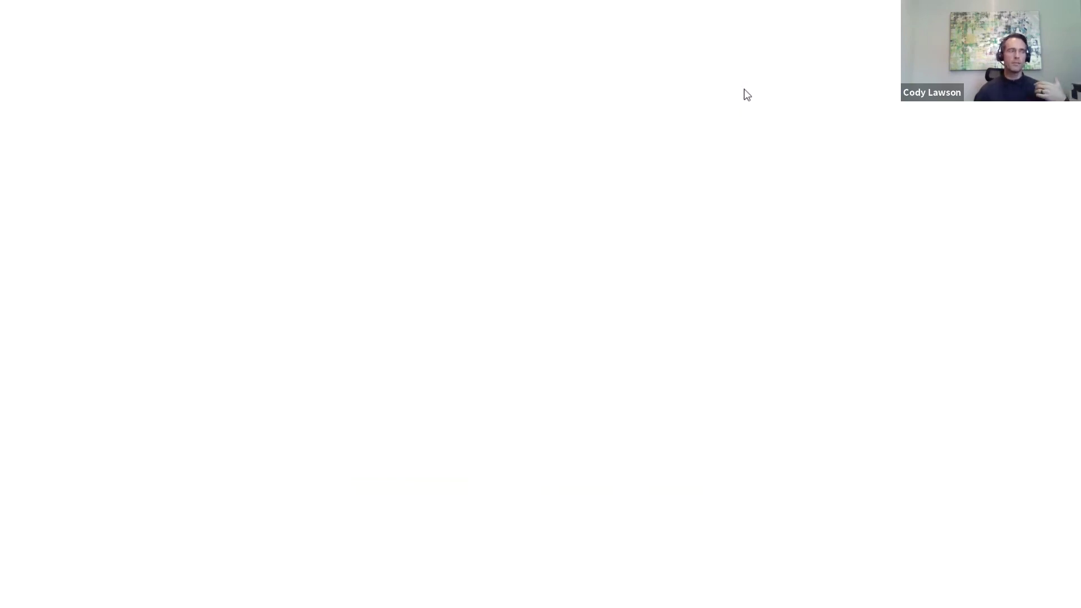